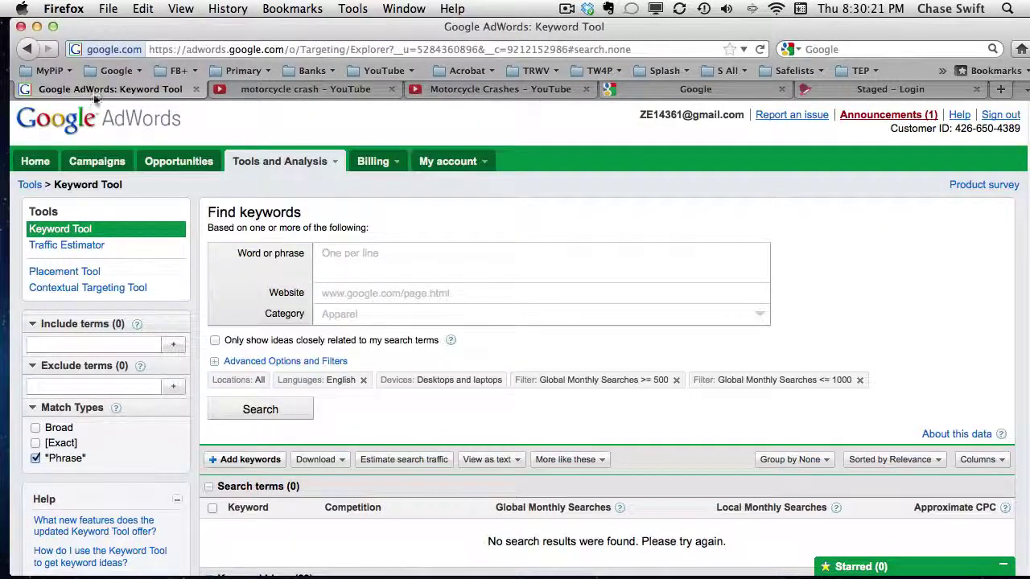
# Paste 'motorcycle crash' into the Keyword Tool's word or phrase field
pyautogui.click(915, 92)
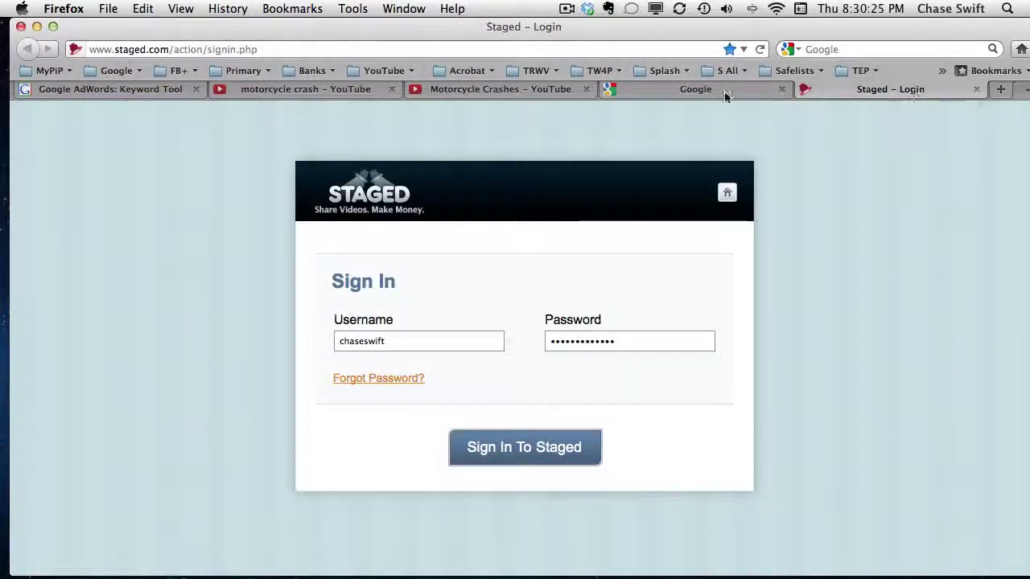
pyautogui.click(156, 90)
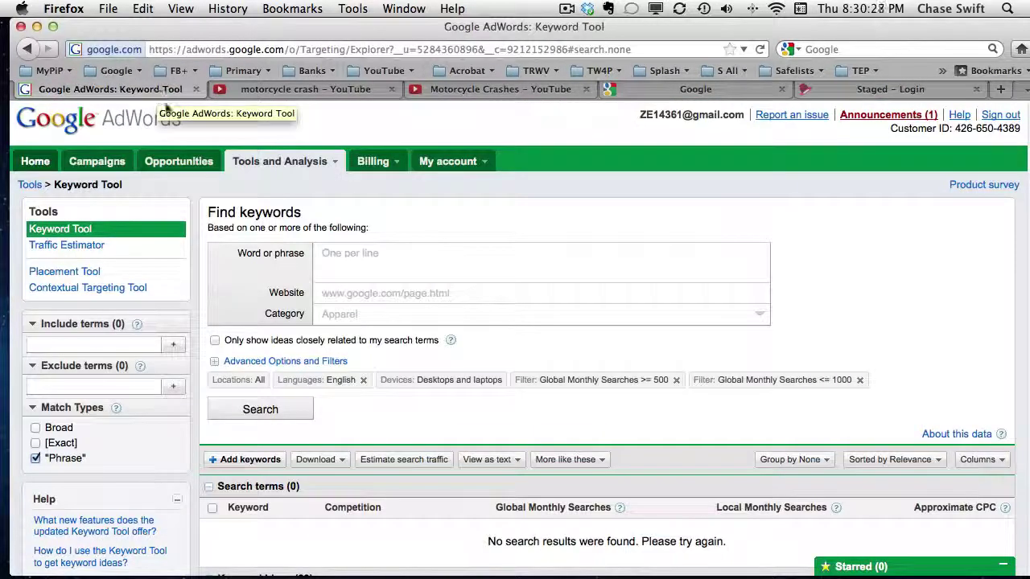
pyautogui.rightClick(325, 256)
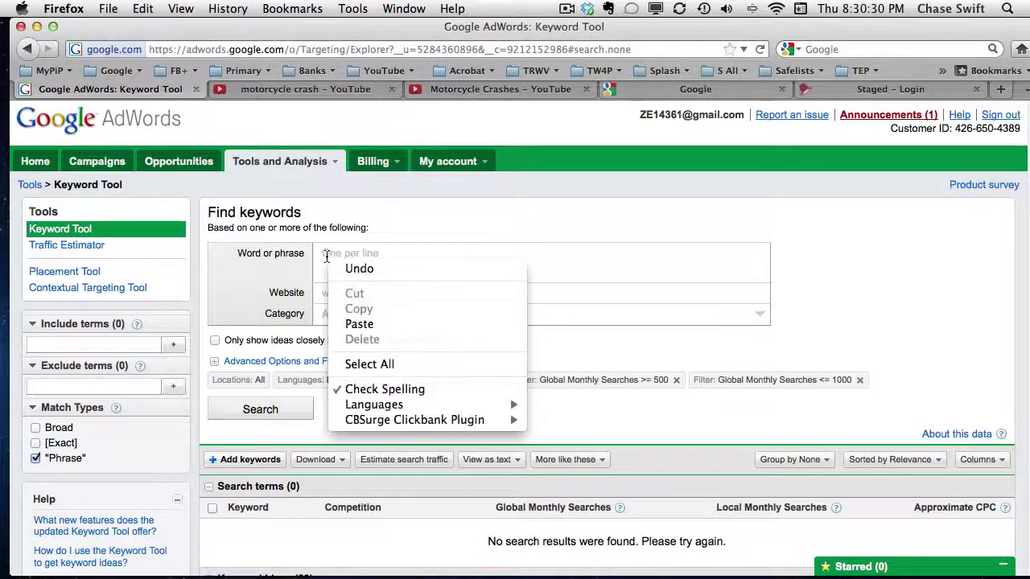
pyautogui.click(371, 324)
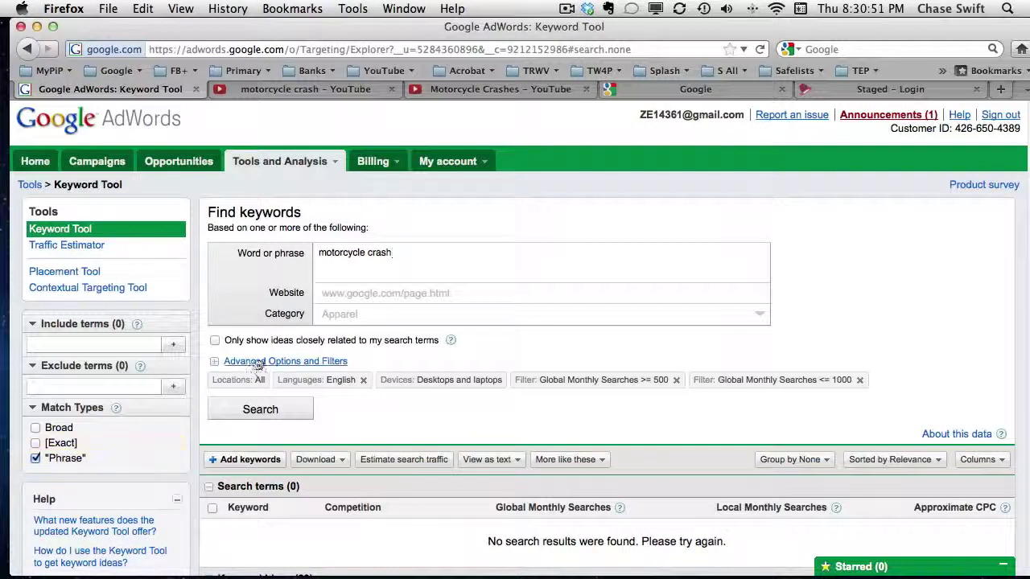
# Leave 'closely related ideas' unchecked and expand Advanced Options and Filters to view location, language and search filters
pyautogui.click(216, 341)
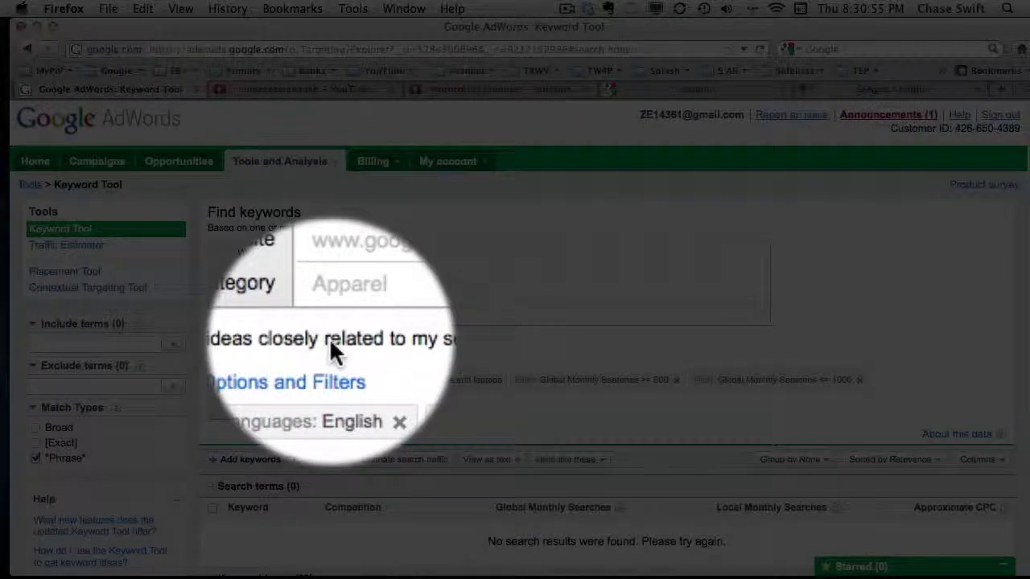
pyautogui.click(215, 340)
pyautogui.click(273, 364)
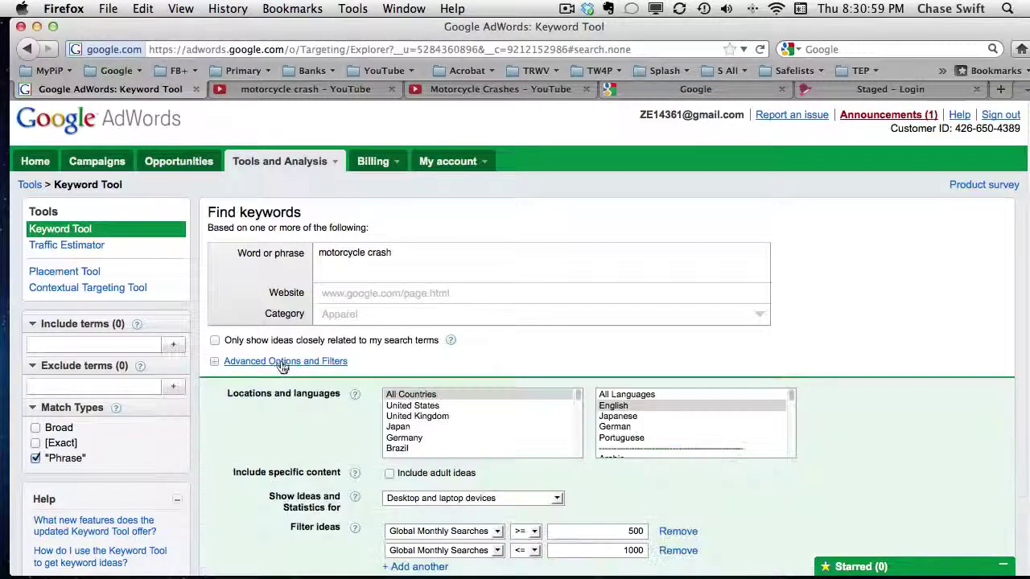
pyautogui.scroll(-3, 543, 427)
pyautogui.scroll(3, 543, 427)
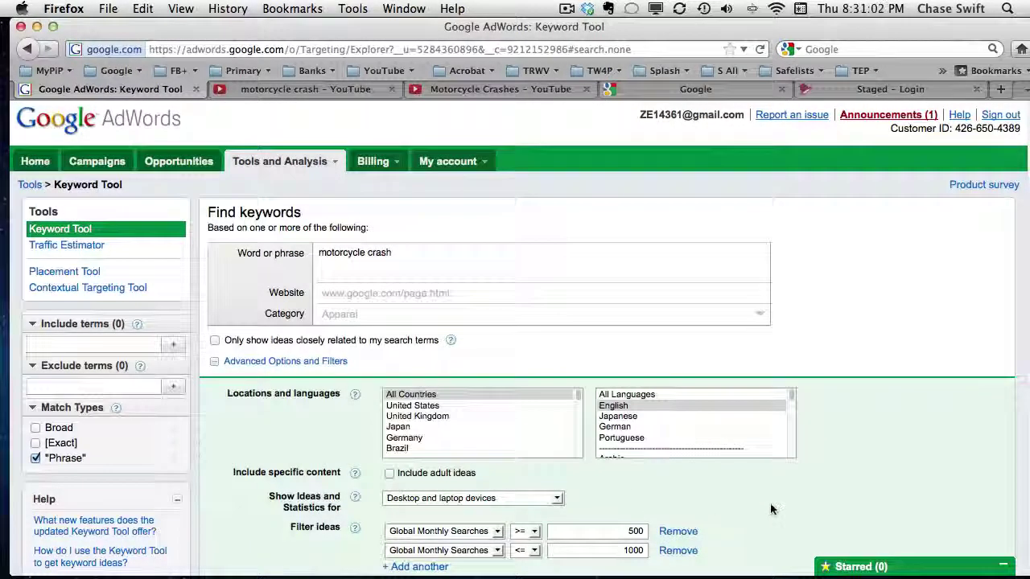
pyautogui.scroll(-5, 507, 281)
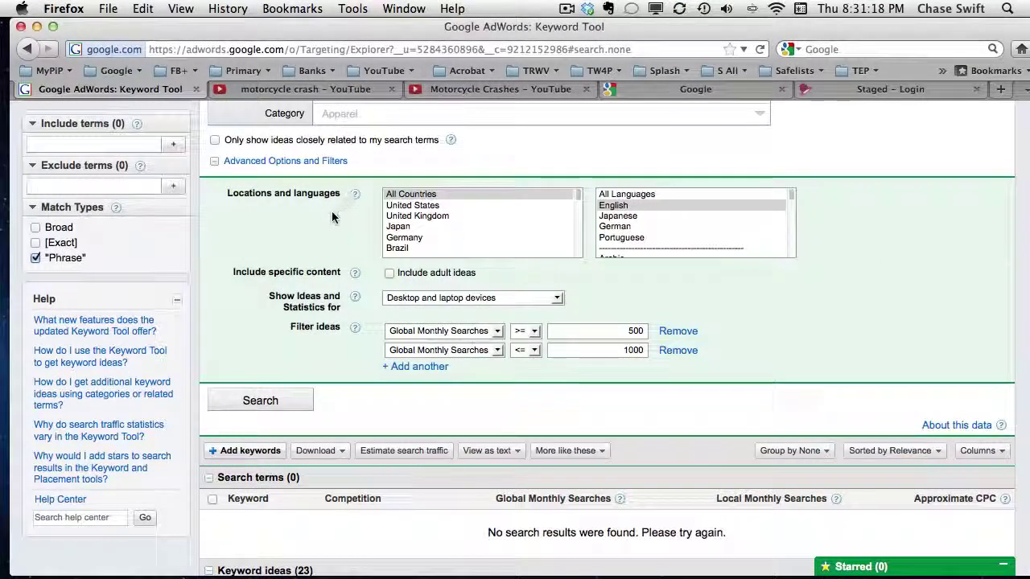
# Run the motorcycle crash search and scroll to the 23 ideas, including 'youtube motorcycle crashes' (590 searches)
pyautogui.click(292, 163)
pyautogui.scroll(-5, 329, 197)
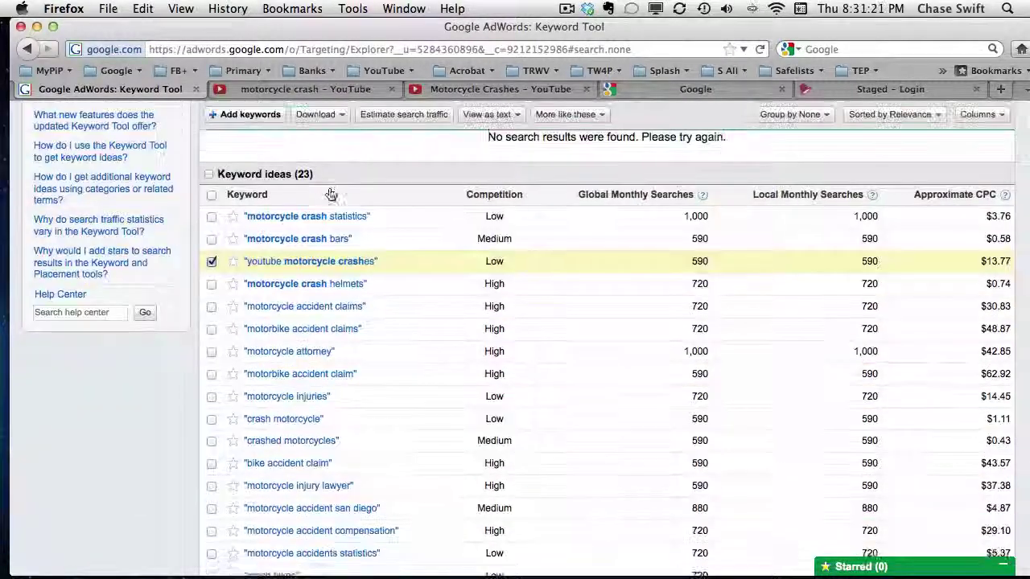
pyautogui.scroll(10, 329, 199)
pyautogui.click(287, 407)
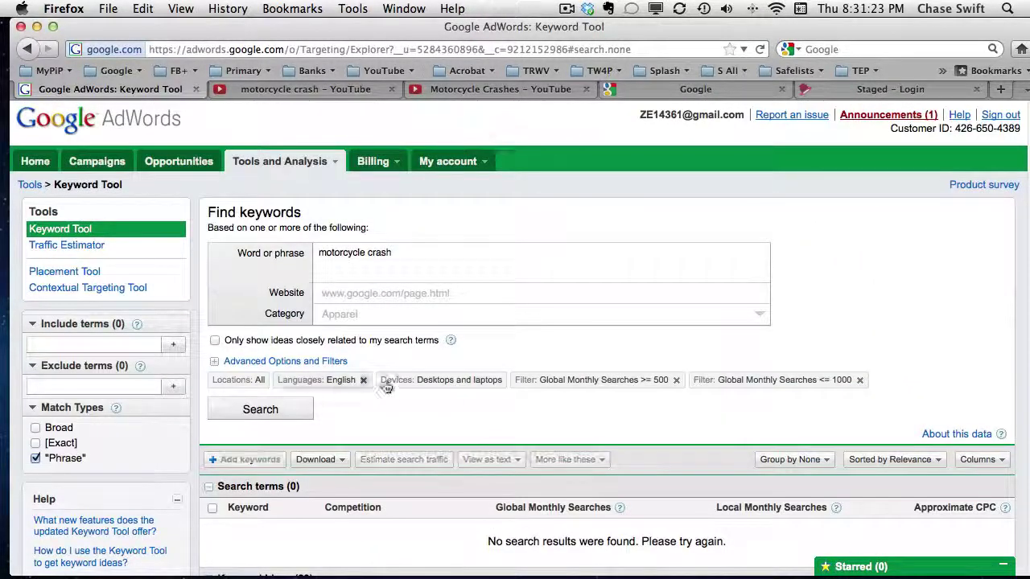
pyautogui.scroll(-3, 401, 378)
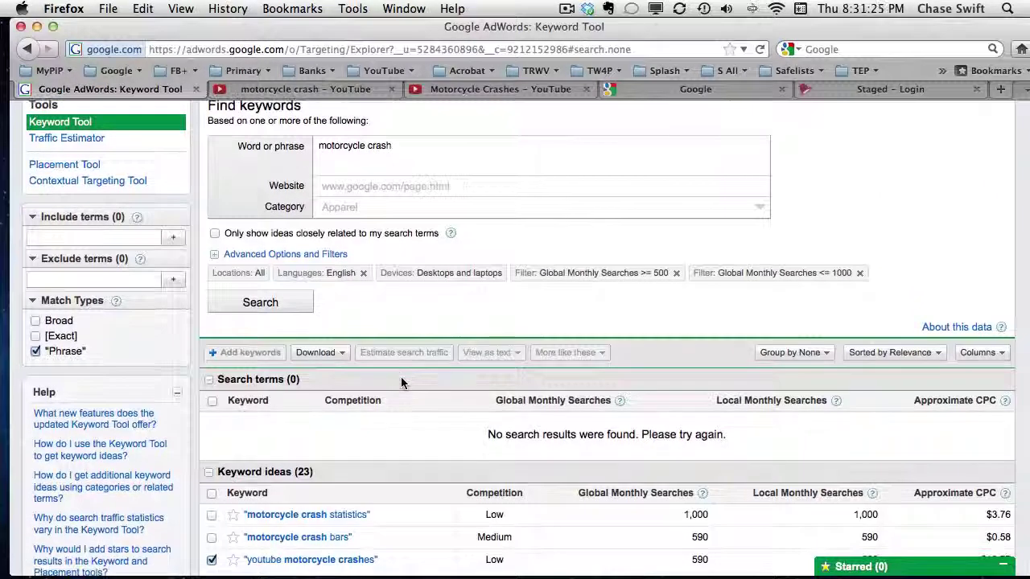
pyautogui.scroll(-3, 401, 378)
pyautogui.scroll(-2, 362, 385)
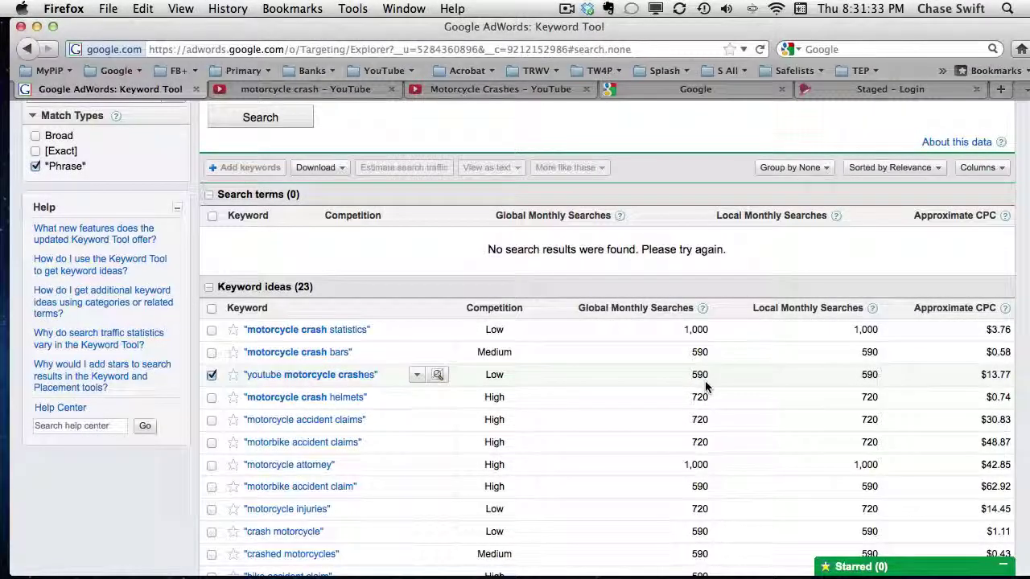
# Search Google for the quoted exact phrase "youtube motorcycle crashes", about 2,370 results
pyautogui.click(304, 374)
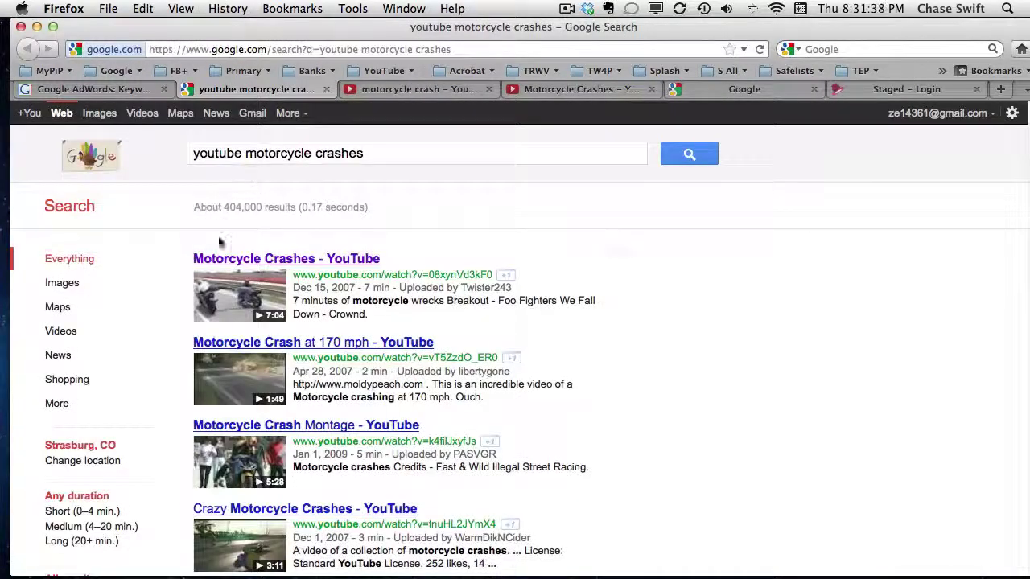
pyautogui.click(376, 157)
pyautogui.write('"')
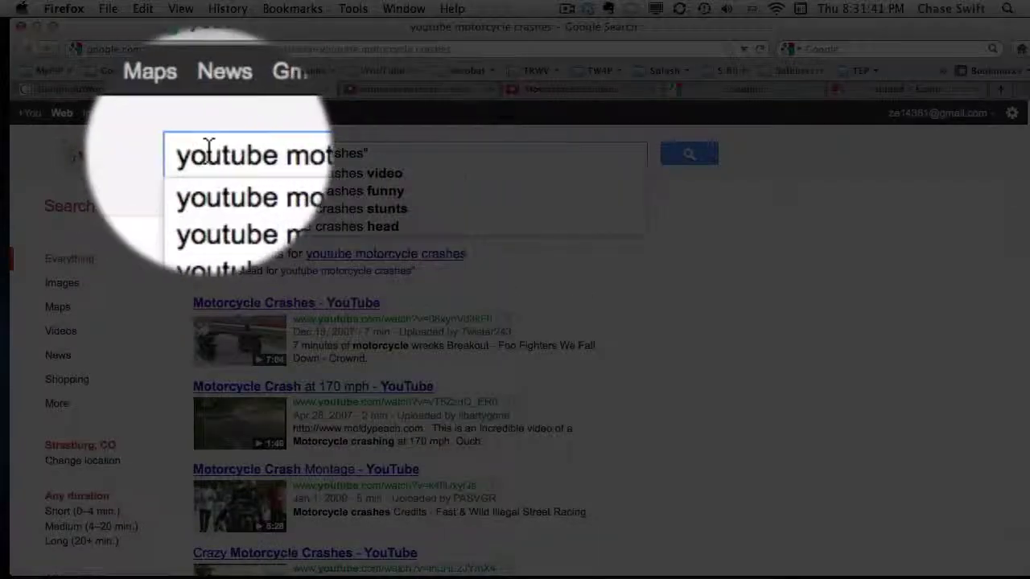
pyautogui.click(197, 153)
pyautogui.write('"')
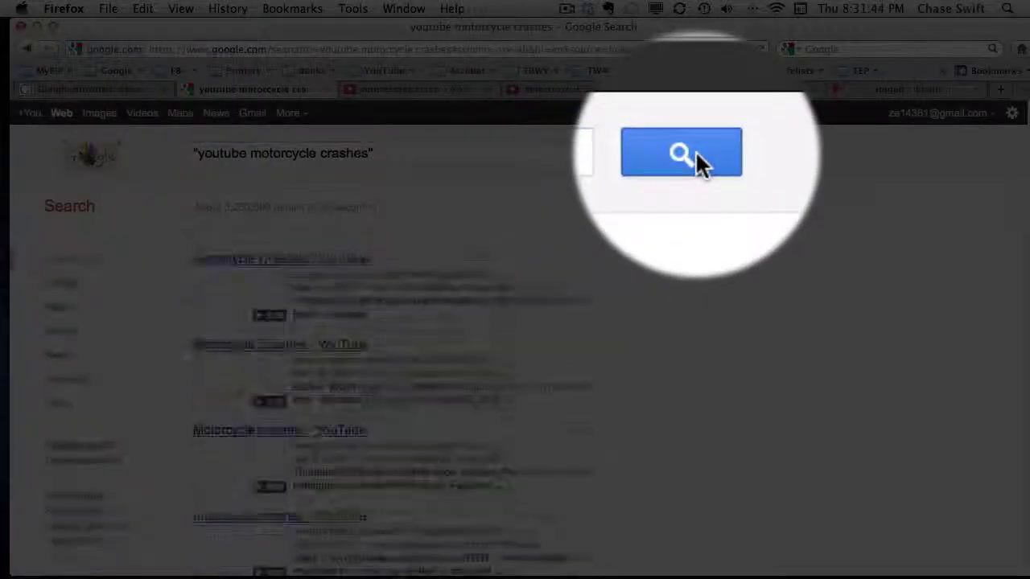
pyautogui.click(696, 155)
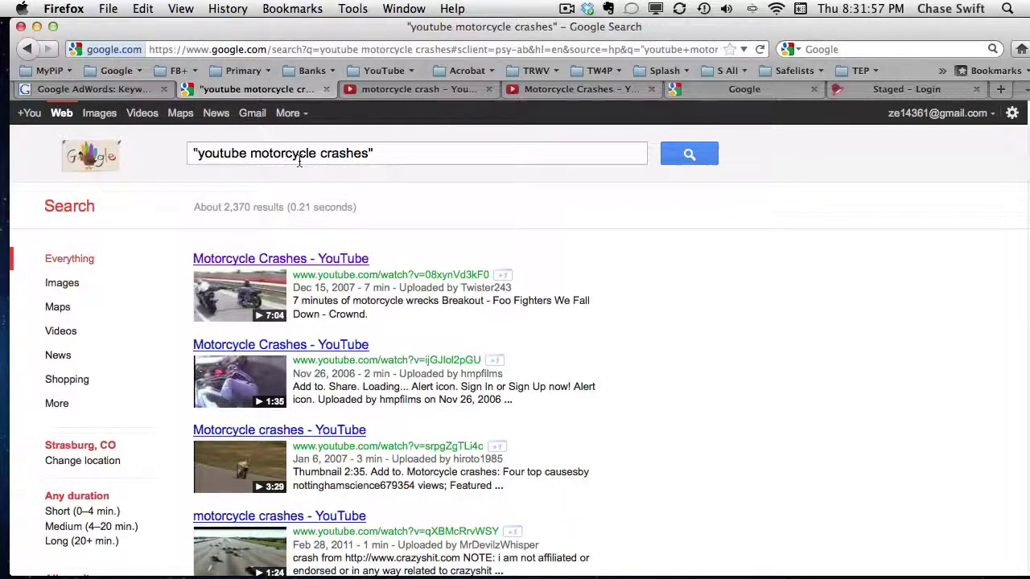
# Open the 'Motorcycle Crashes' YouTube video (3,225,806 views), then return to the Google homepage
pyautogui.click(435, 93)
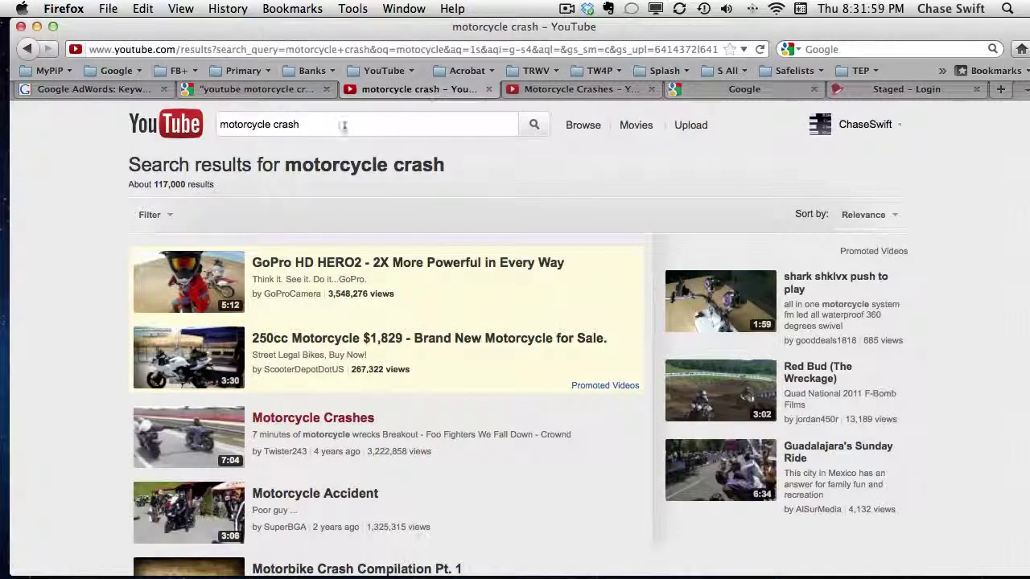
pyautogui.moveTo(333, 126); pyautogui.dragTo(225, 120)
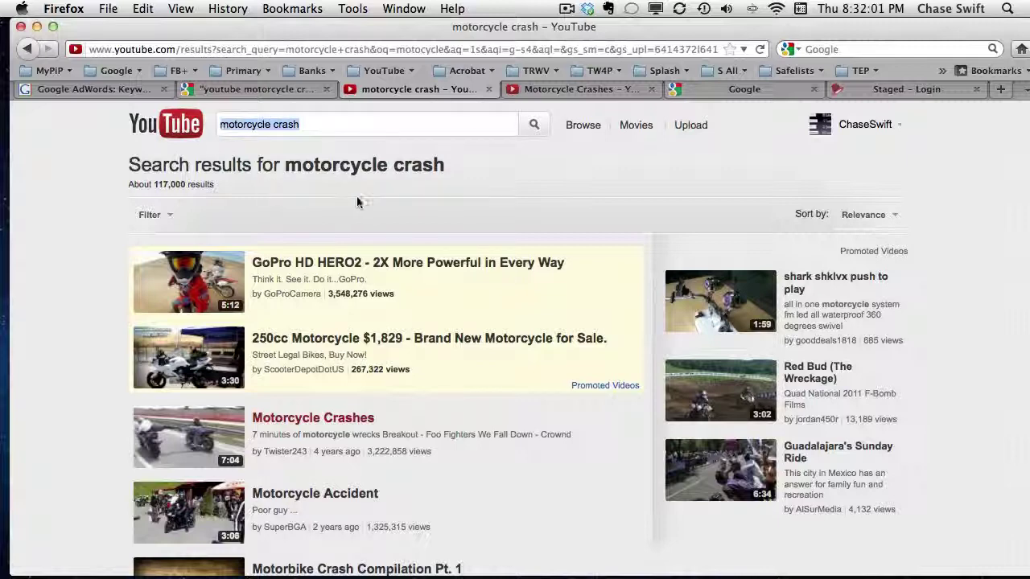
pyautogui.scroll(-3, 426, 433)
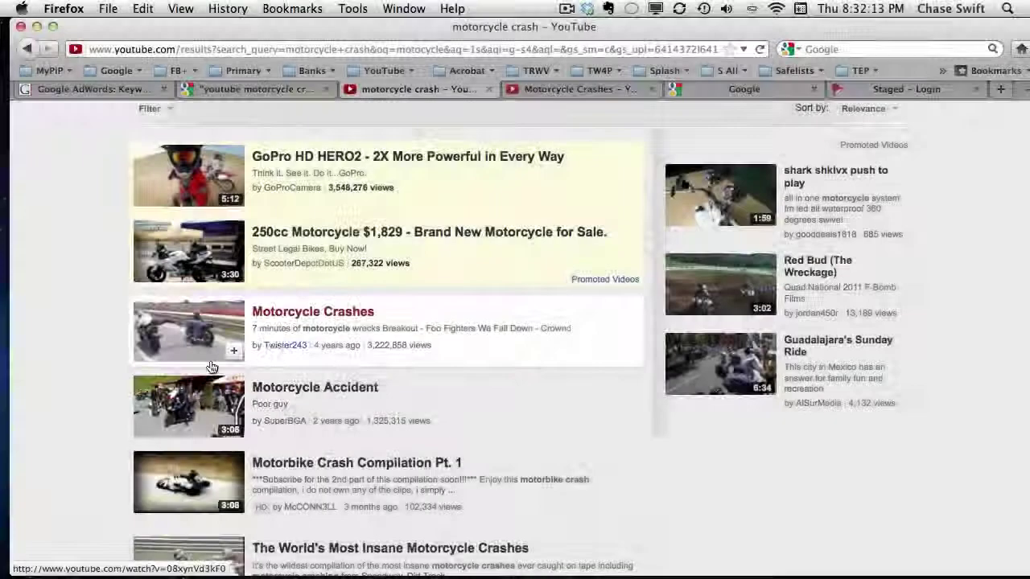
pyautogui.click(211, 367)
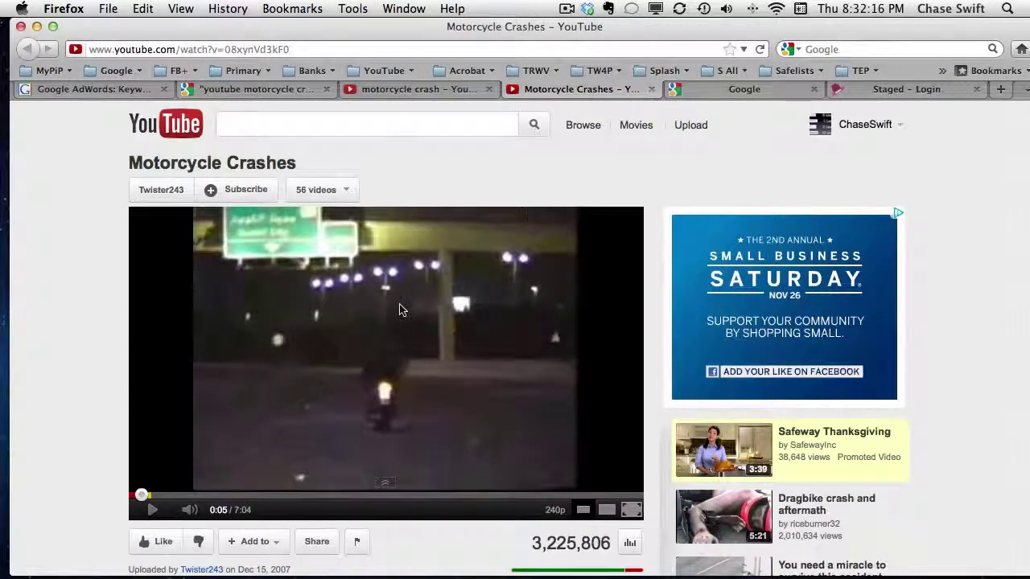
pyautogui.scroll(-3, 402, 310)
pyautogui.scroll(2, 402, 310)
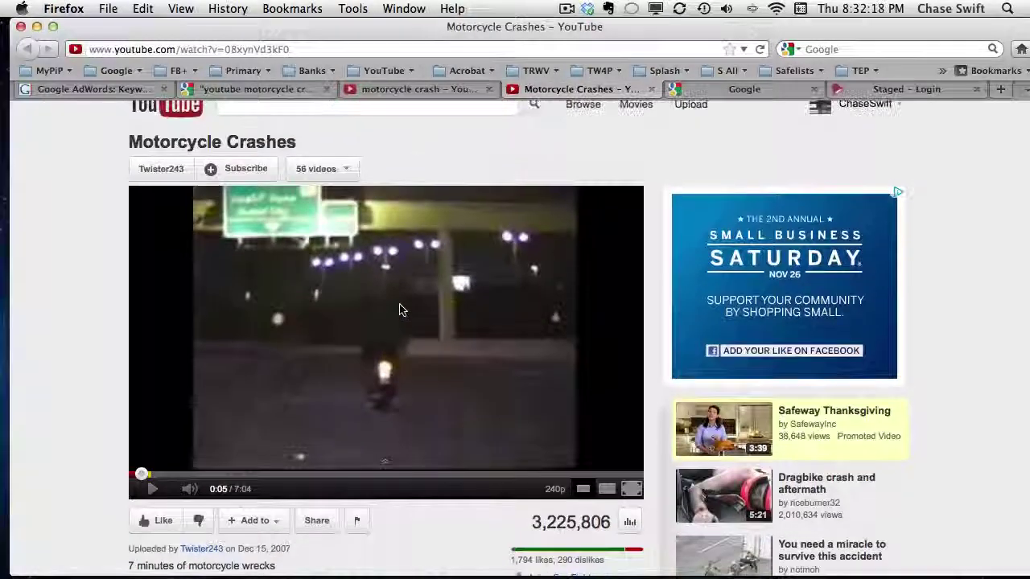
pyautogui.scroll(1, 402, 309)
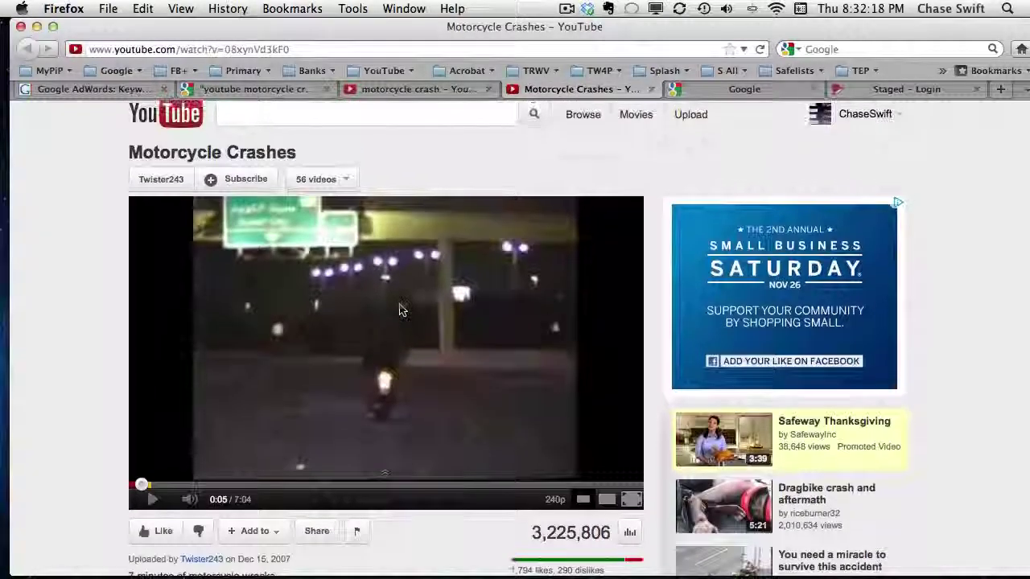
pyautogui.click(769, 93)
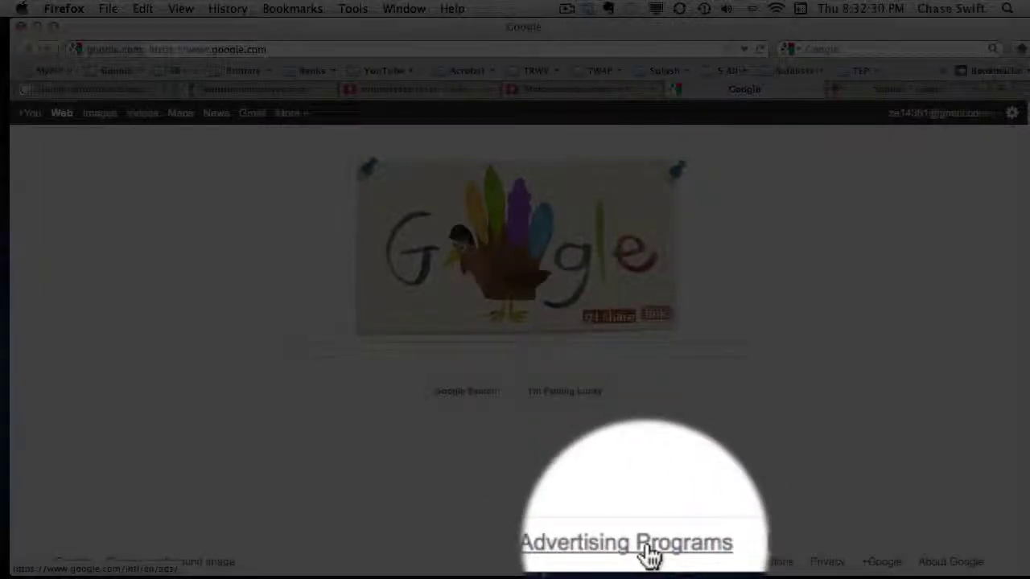
# Go from Google's Advertising Programs page to the Google AdSense overview
pyautogui.click(648, 555)
pyautogui.scroll(-2, 483, 464)
pyautogui.scroll(-2, 482, 464)
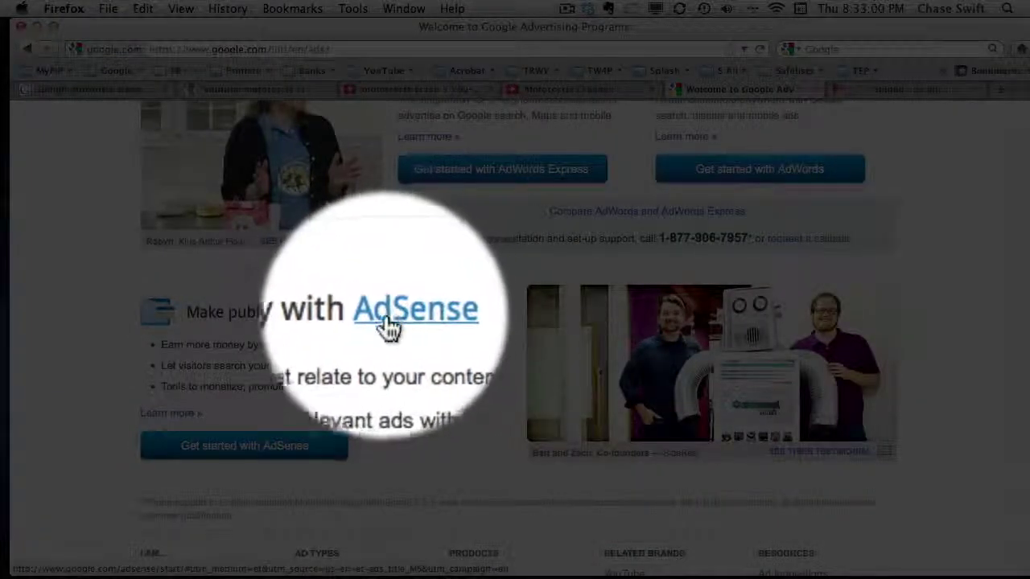
pyautogui.click(392, 321)
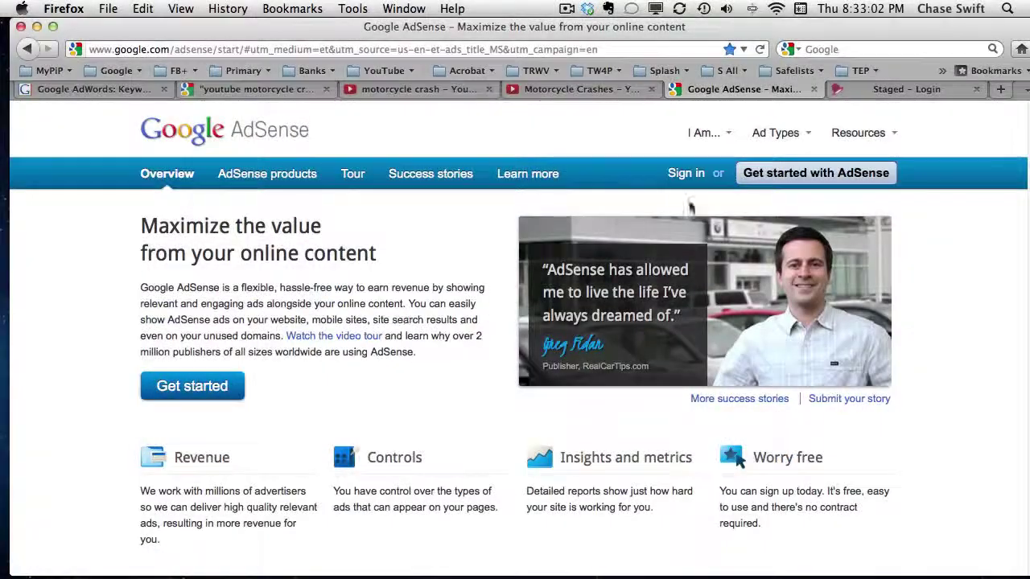
# Sign in to AdSense and view November's daily report: $6.31 from 475 page views, 5 clicks
pyautogui.click(691, 173)
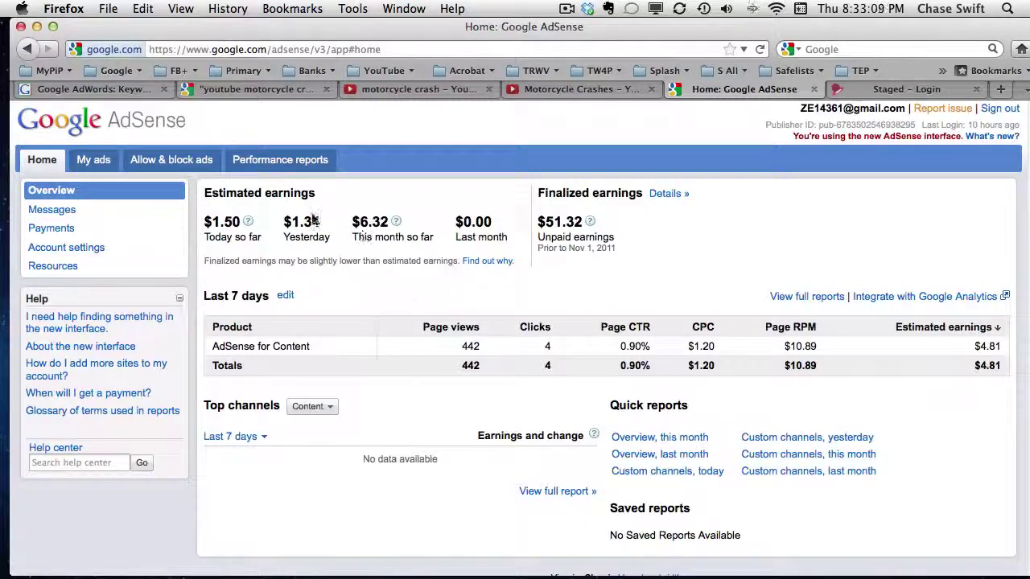
pyautogui.click(274, 160)
pyautogui.click(929, 200)
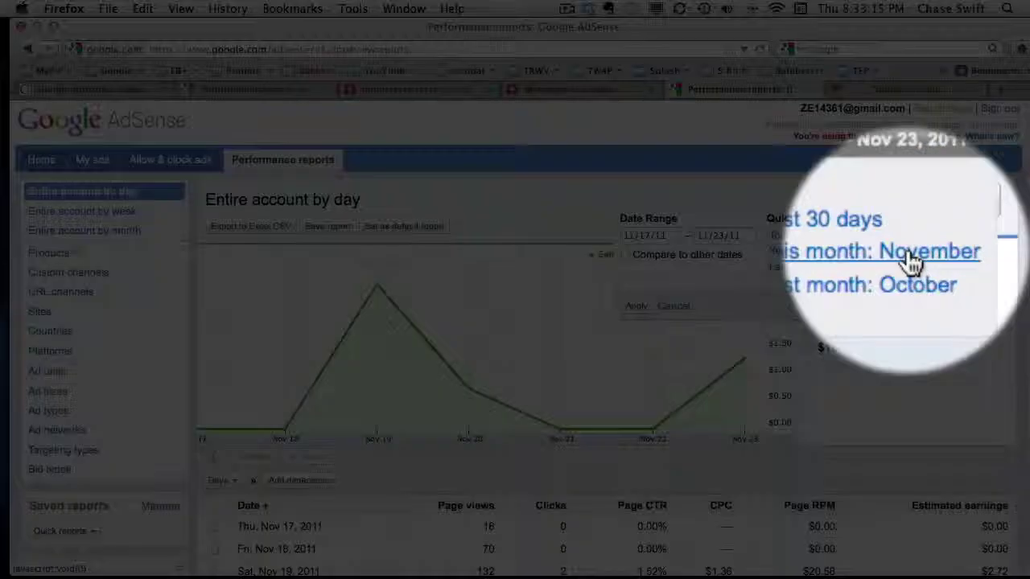
pyautogui.click(905, 246)
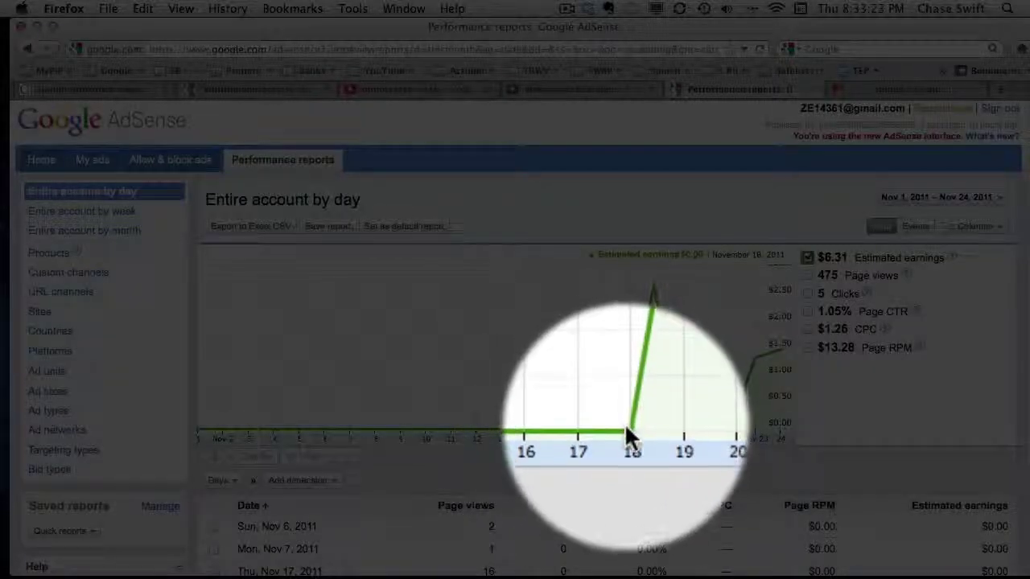
pyautogui.moveTo(778, 347)
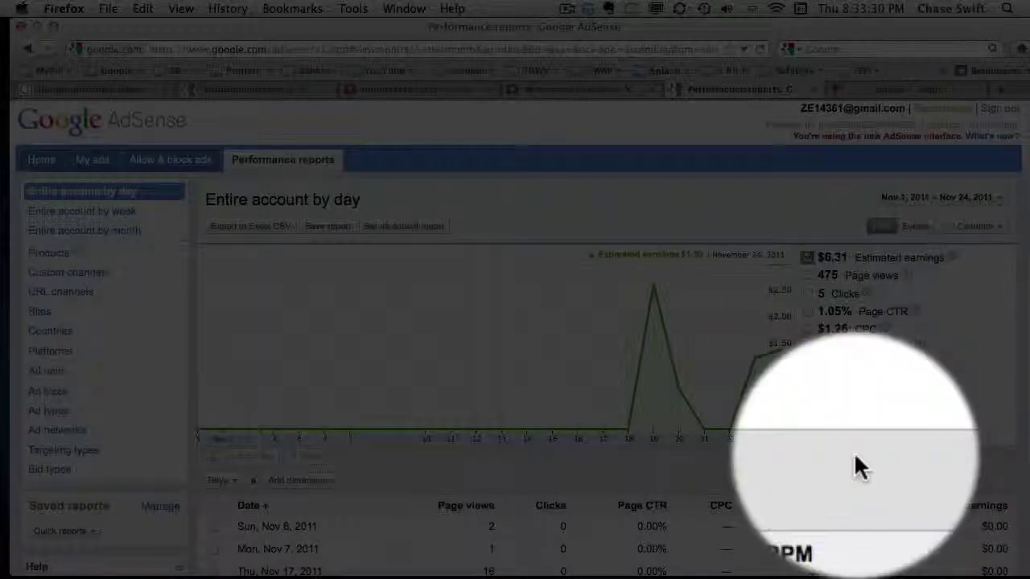
pyautogui.scroll(-5, 854, 452)
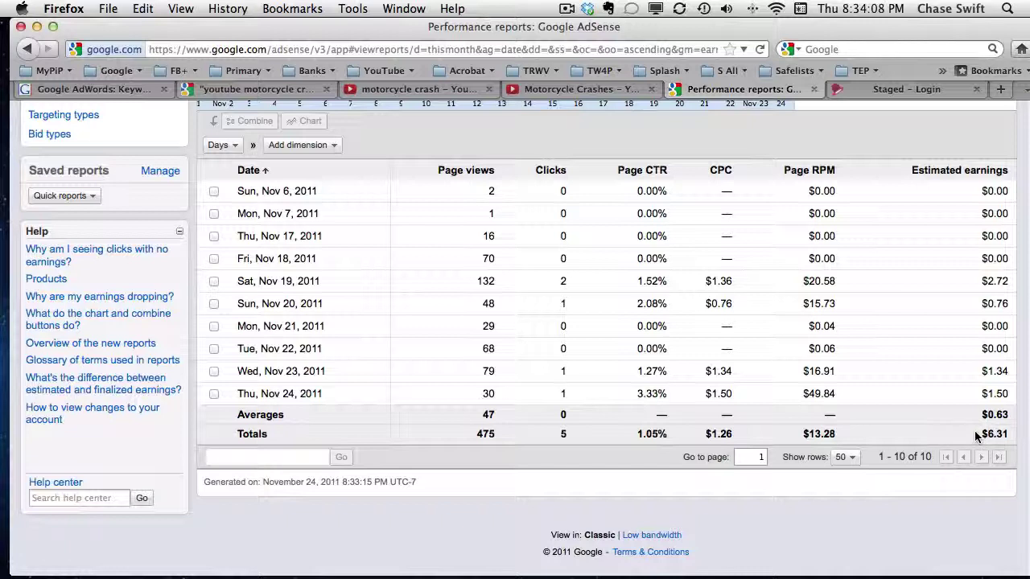
pyautogui.scroll(2, 960, 427)
pyautogui.scroll(5, 925, 414)
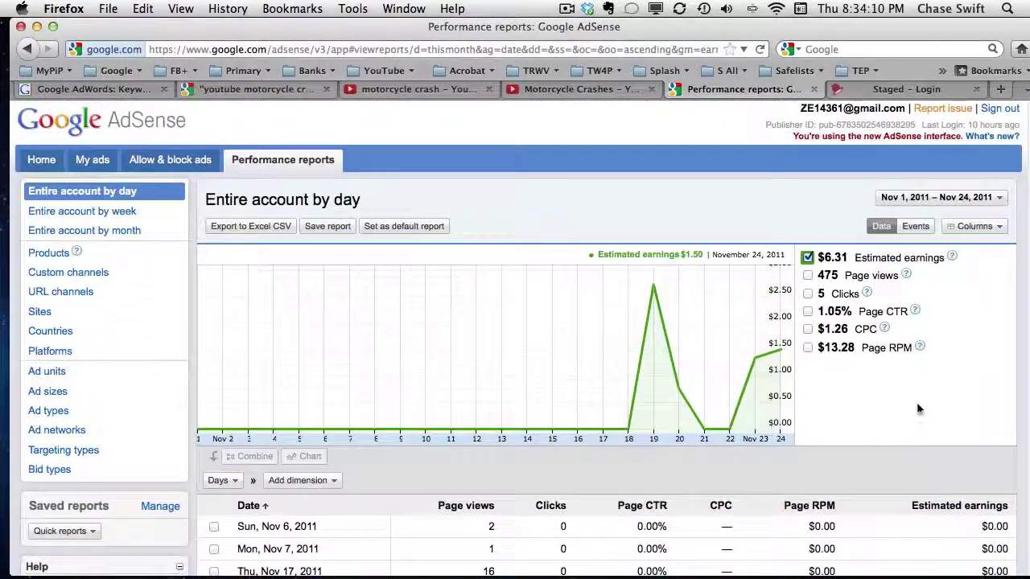
# On the ad units list, inspect the Staged unit's ad type options and cancel unchanged
pyautogui.click(91, 160)
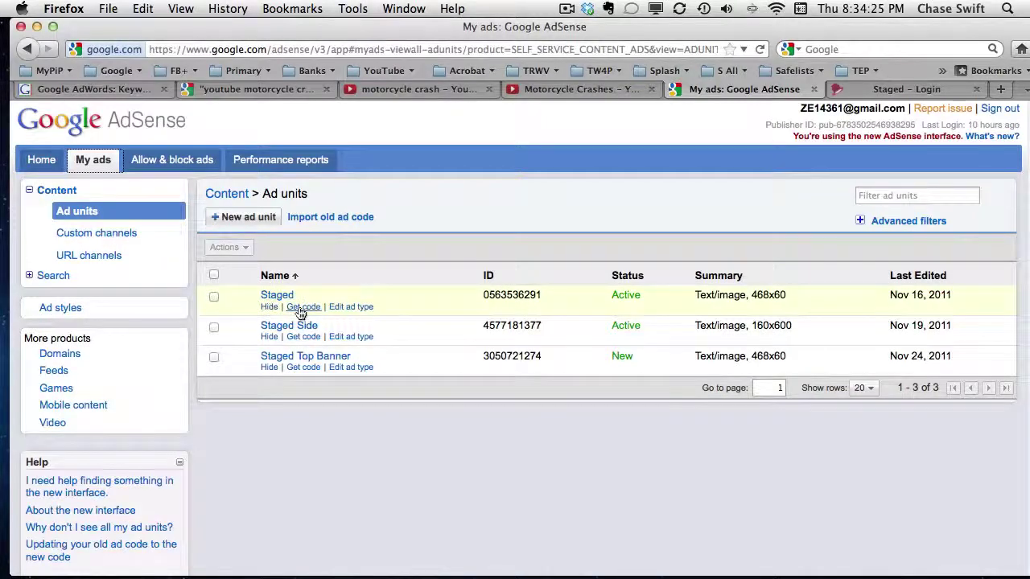
pyautogui.click(297, 308)
pyautogui.click(349, 309)
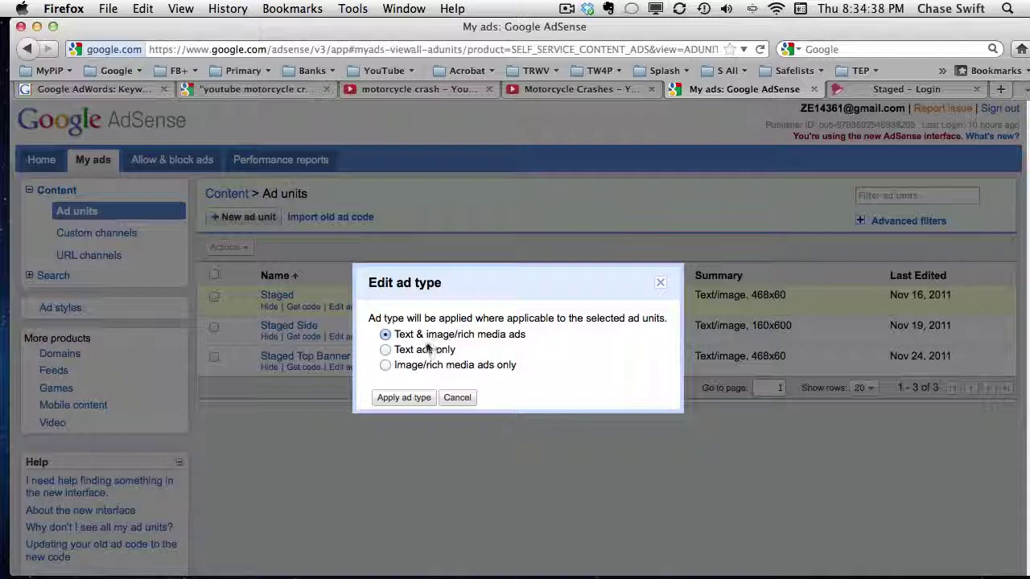
pyautogui.click(456, 397)
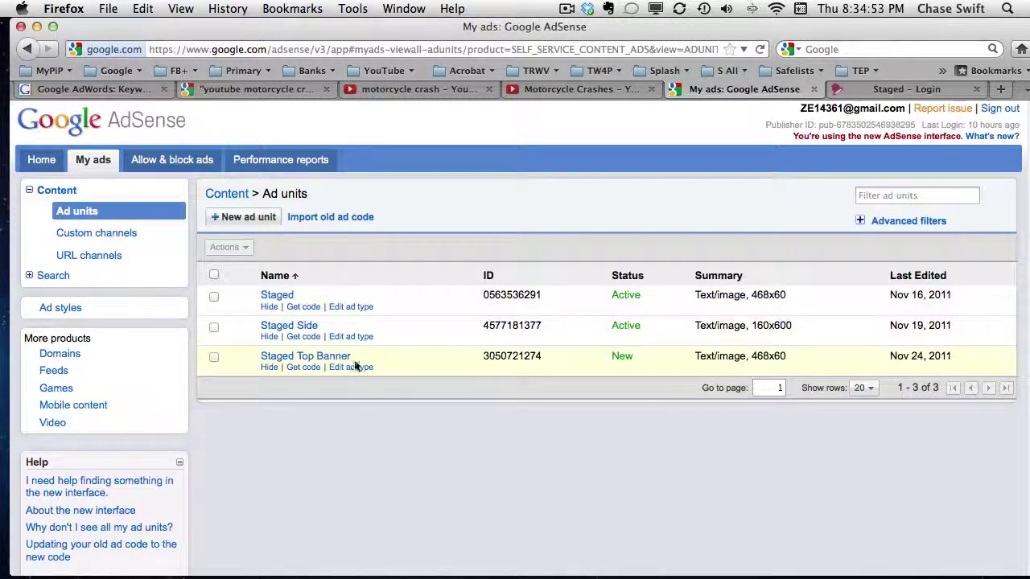
# Select the Staged Top Banner unit and view its Actions menu without choosing anything
pyautogui.click(214, 328)
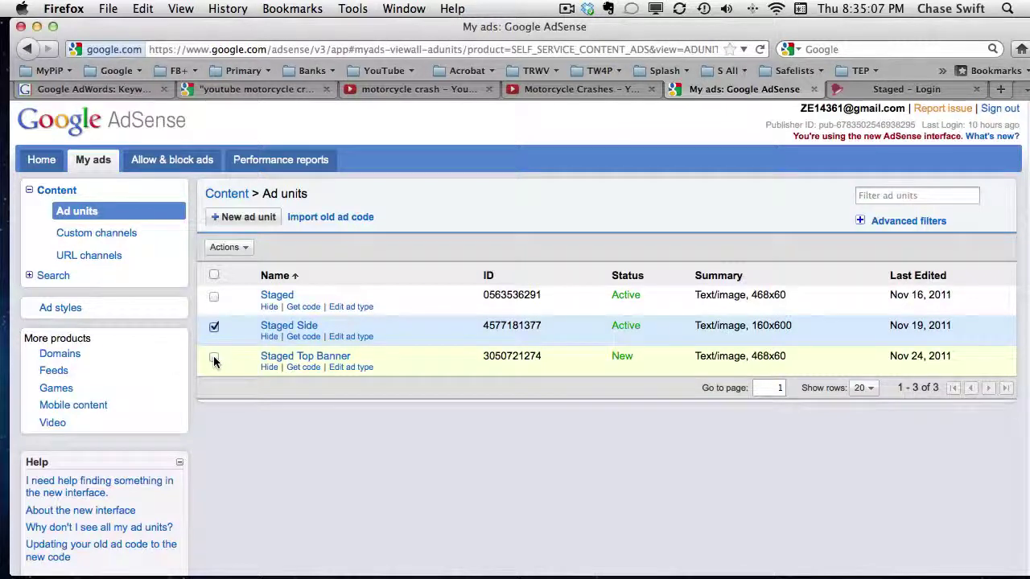
pyautogui.click(214, 359)
pyautogui.click(214, 326)
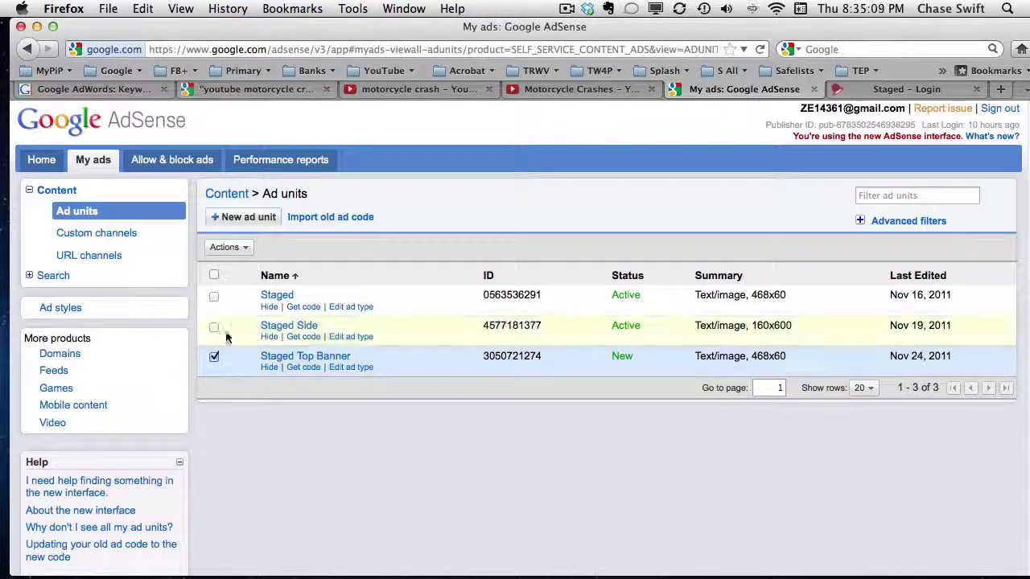
pyautogui.click(239, 250)
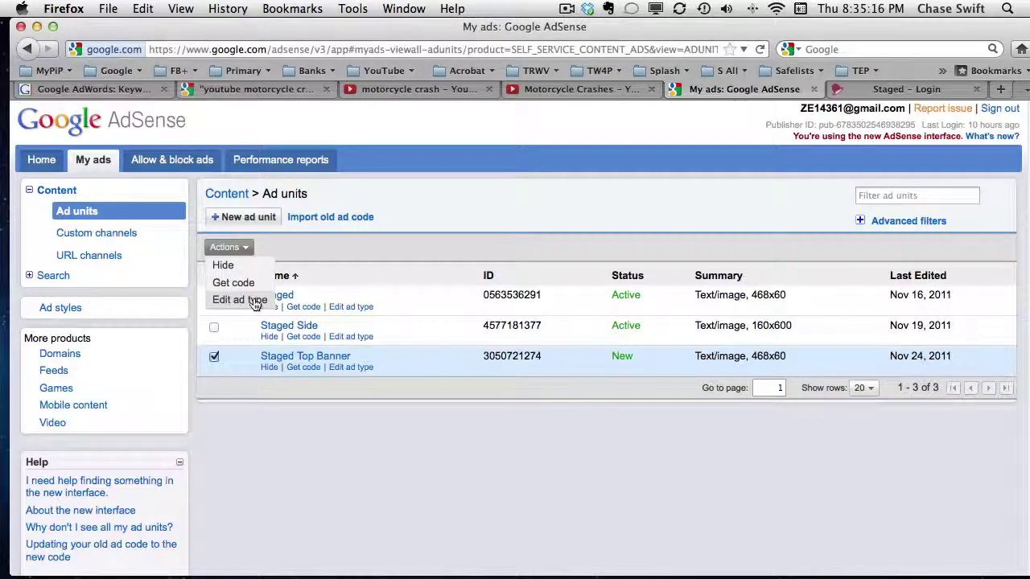
pyautogui.click(376, 207)
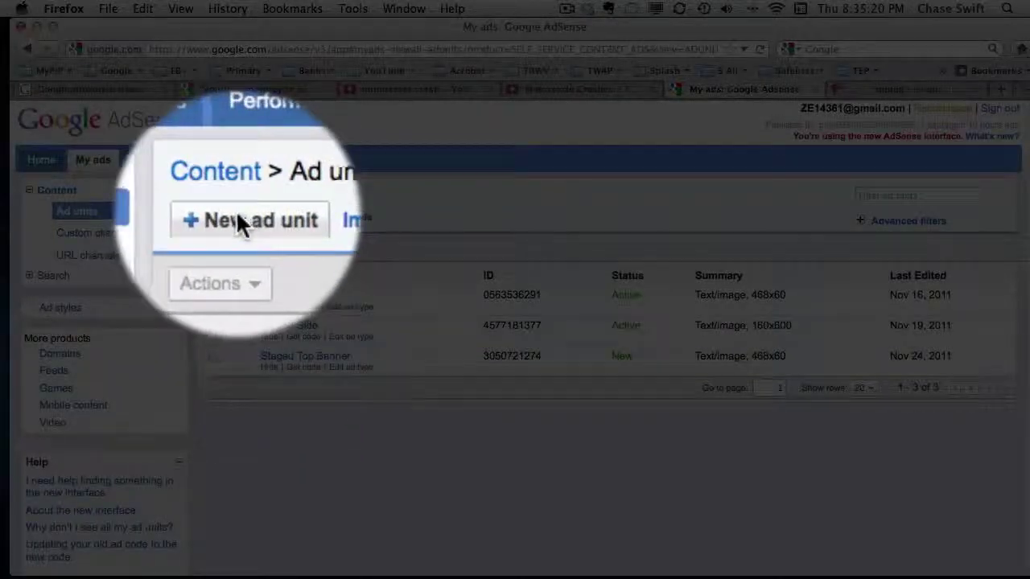
# Create a new ad unit named 'Stage Side Banner' with the 120 x 600 Skyscraper size
pyautogui.click(245, 212)
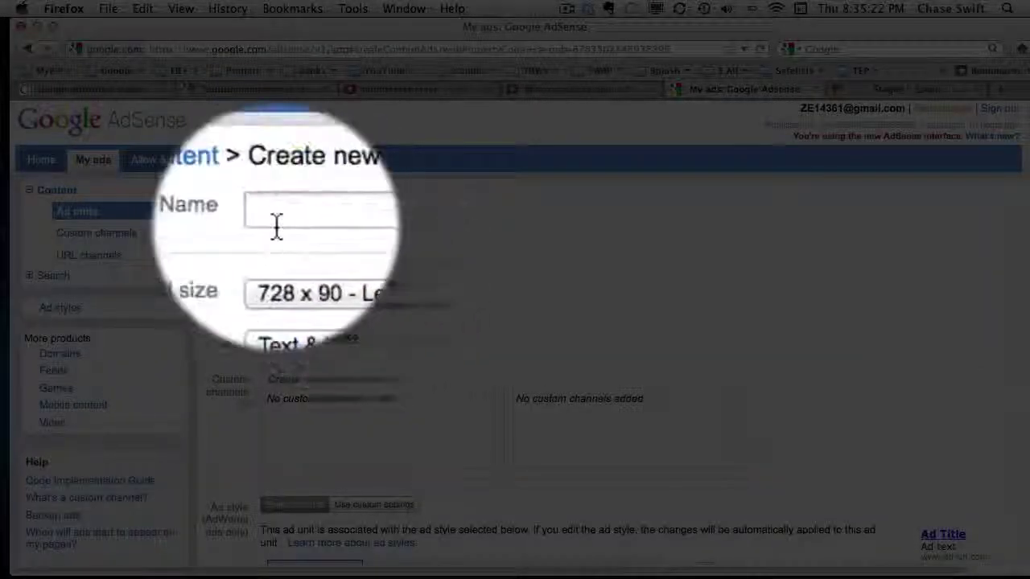
pyautogui.click(279, 225)
pyautogui.write('Stage Top Banner')
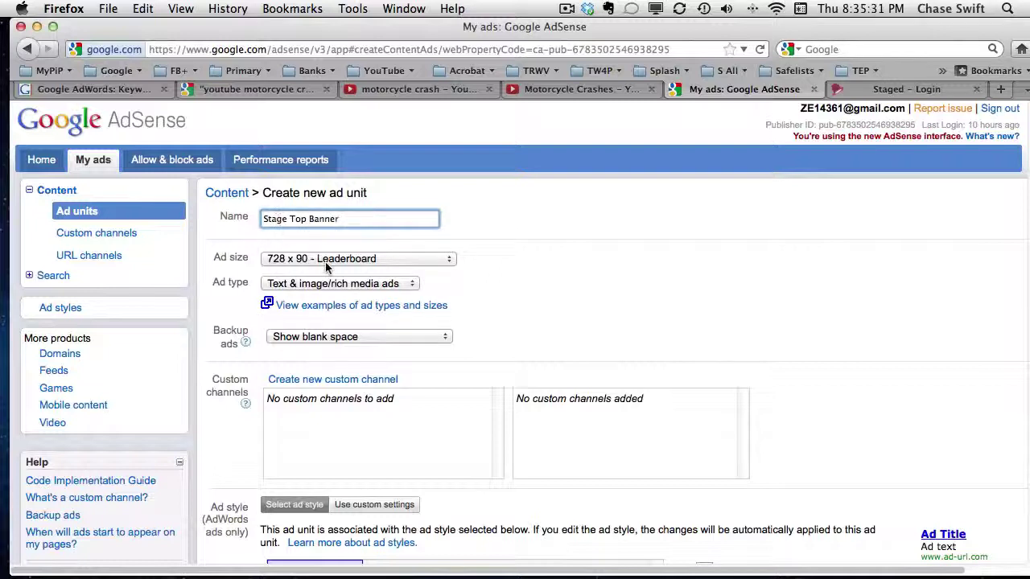
pyautogui.click(325, 259)
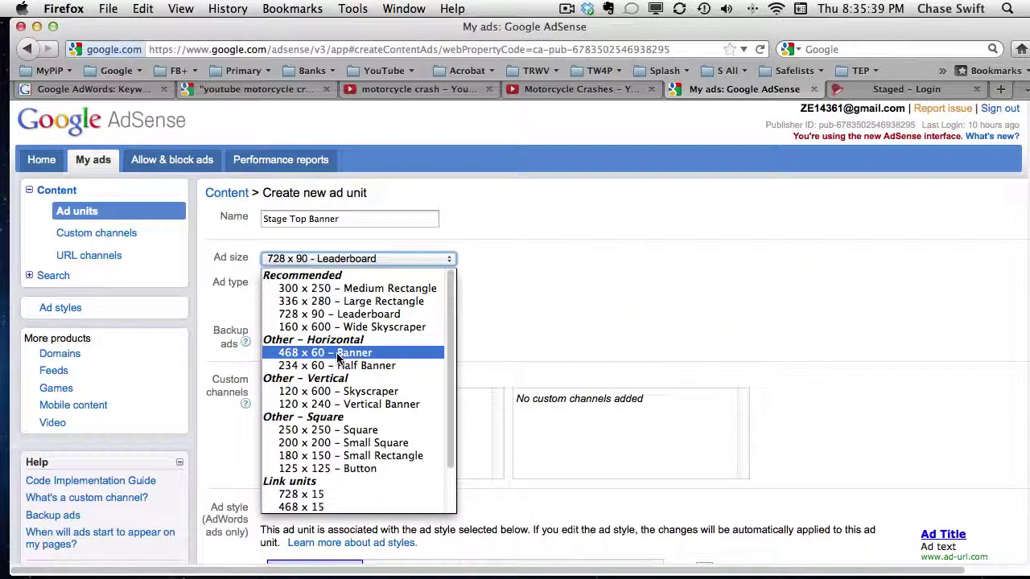
pyautogui.click(345, 215)
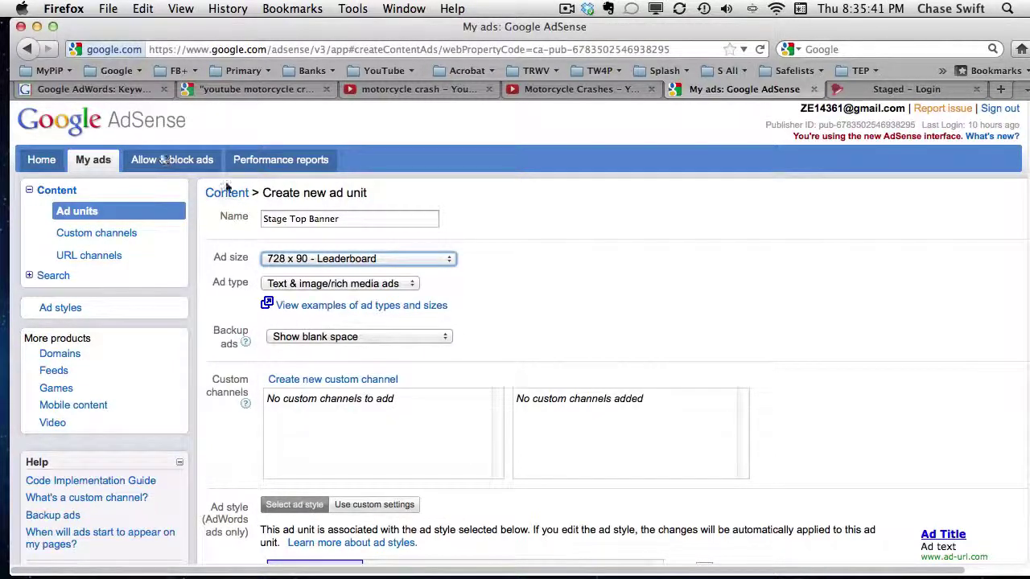
pyautogui.click(298, 220)
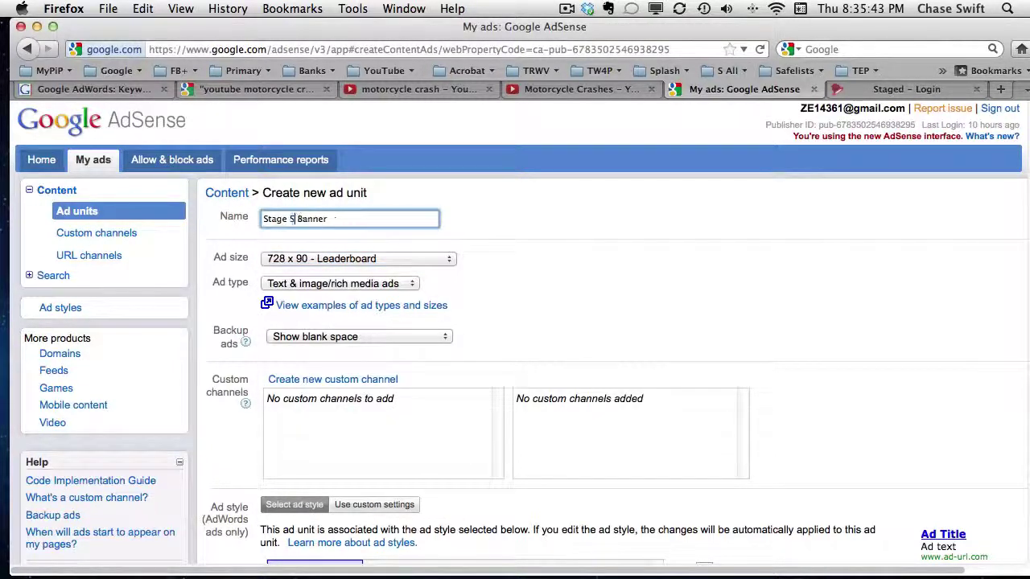
pyautogui.write('ide')
pyautogui.click(308, 258)
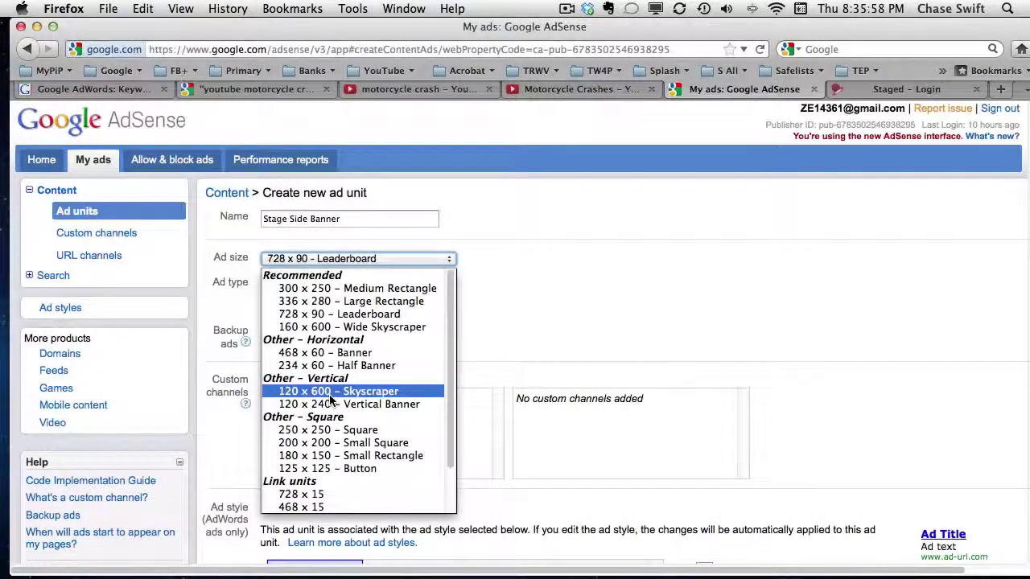
pyautogui.click(363, 258)
pyautogui.click(366, 258)
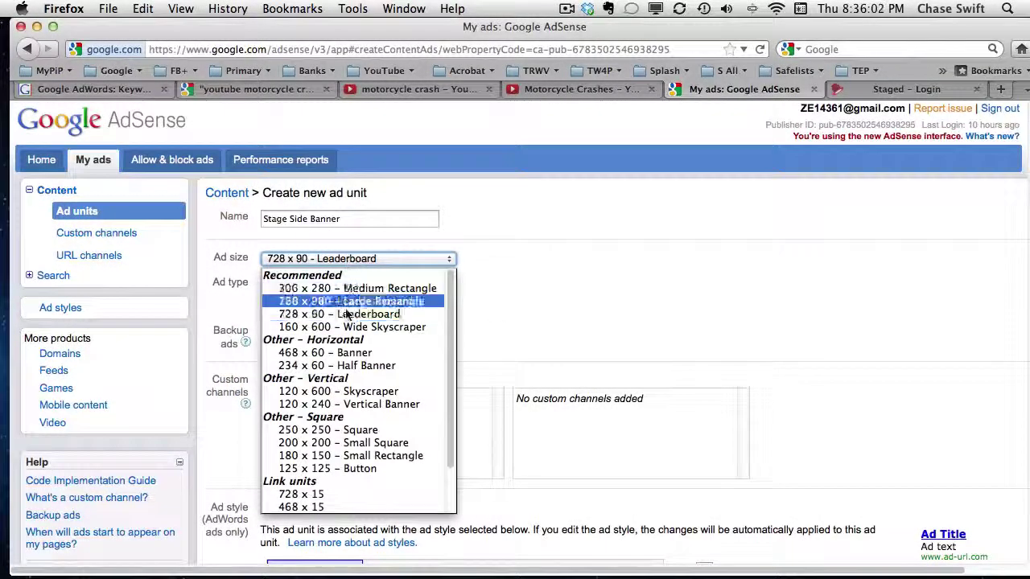
pyautogui.click(336, 391)
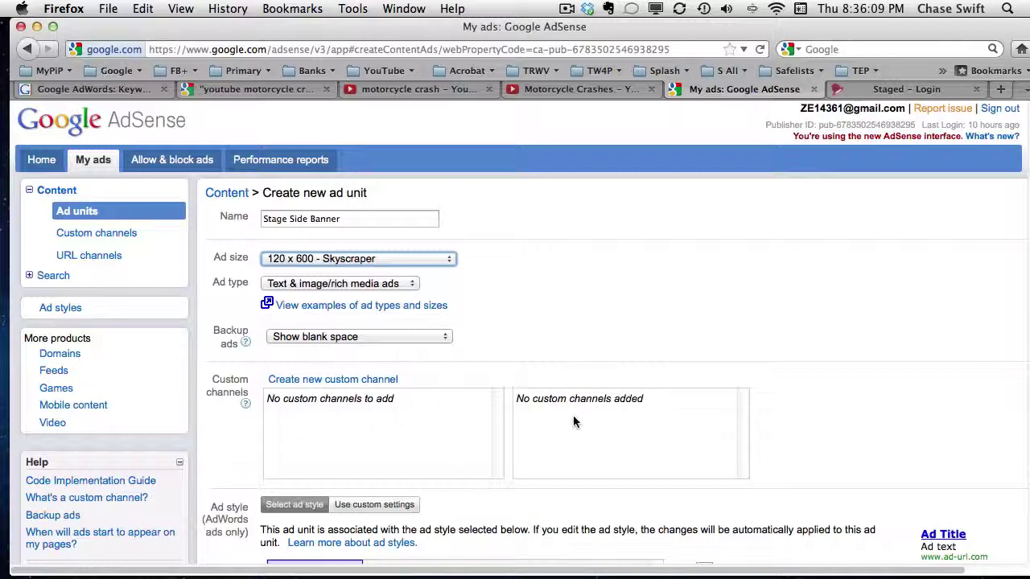
pyautogui.scroll(-2, 572, 420)
pyautogui.scroll(-5, 572, 421)
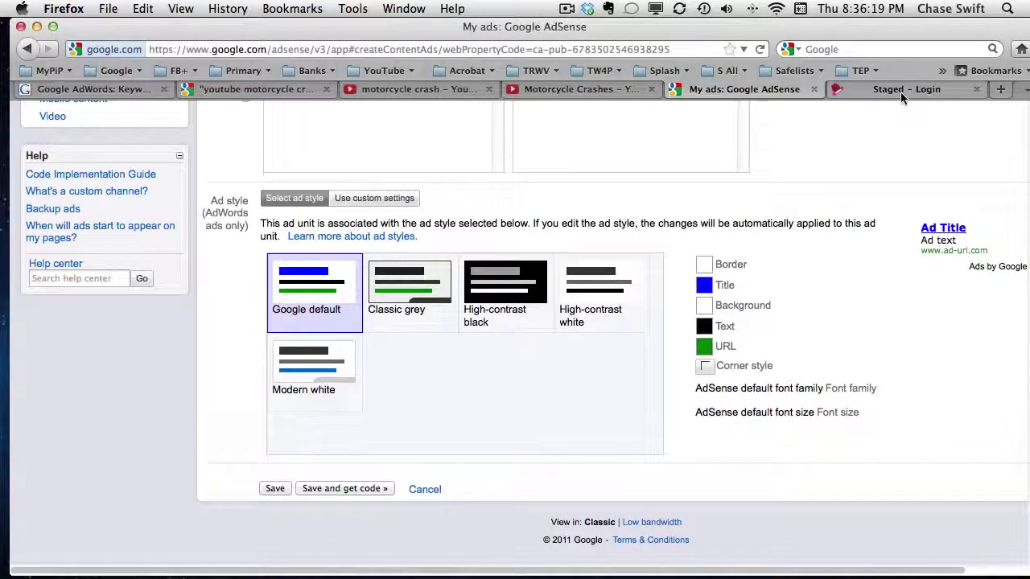
# Sign in to Staged, review the Stages list, and open a blank Add Your Stage form
pyautogui.click(900, 91)
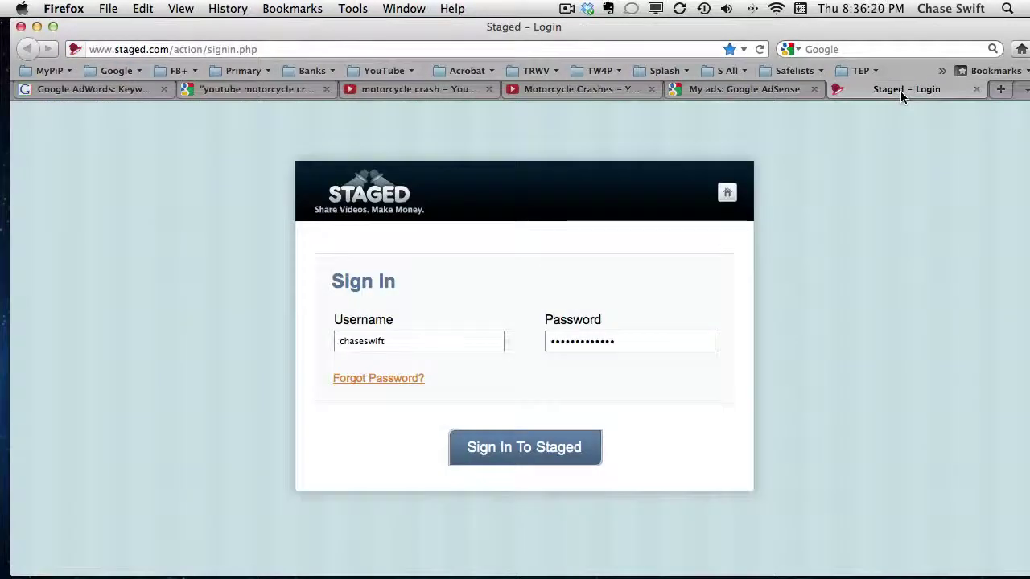
pyautogui.click(539, 456)
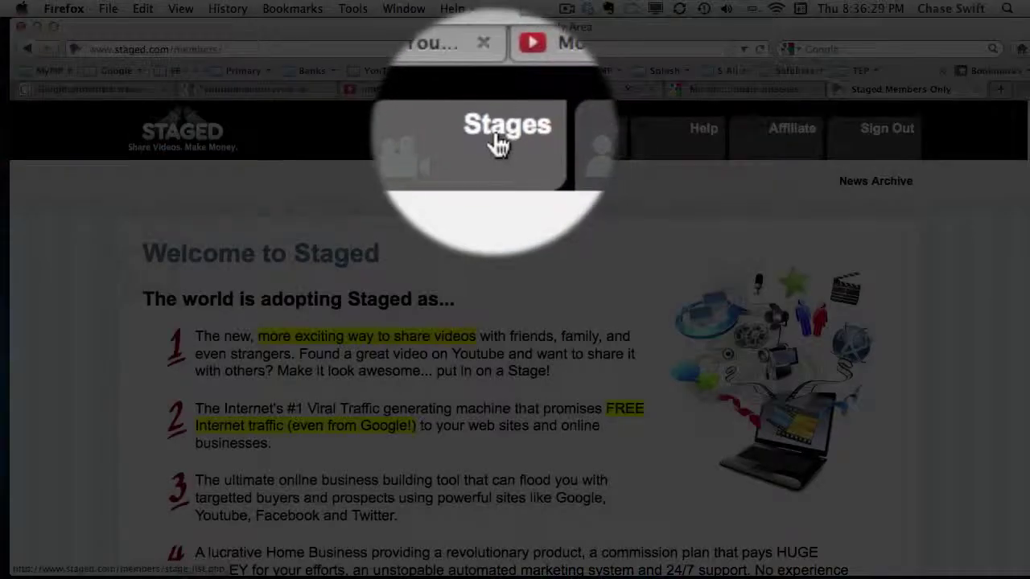
pyautogui.click(496, 133)
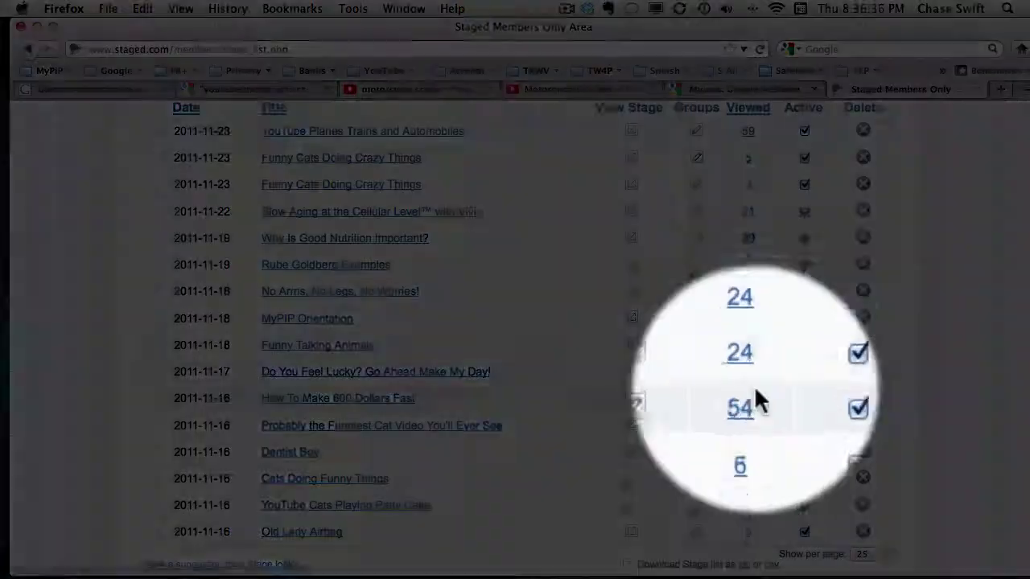
pyautogui.scroll(1, 763, 405)
pyautogui.scroll(3, 761, 362)
pyautogui.scroll(1, 760, 363)
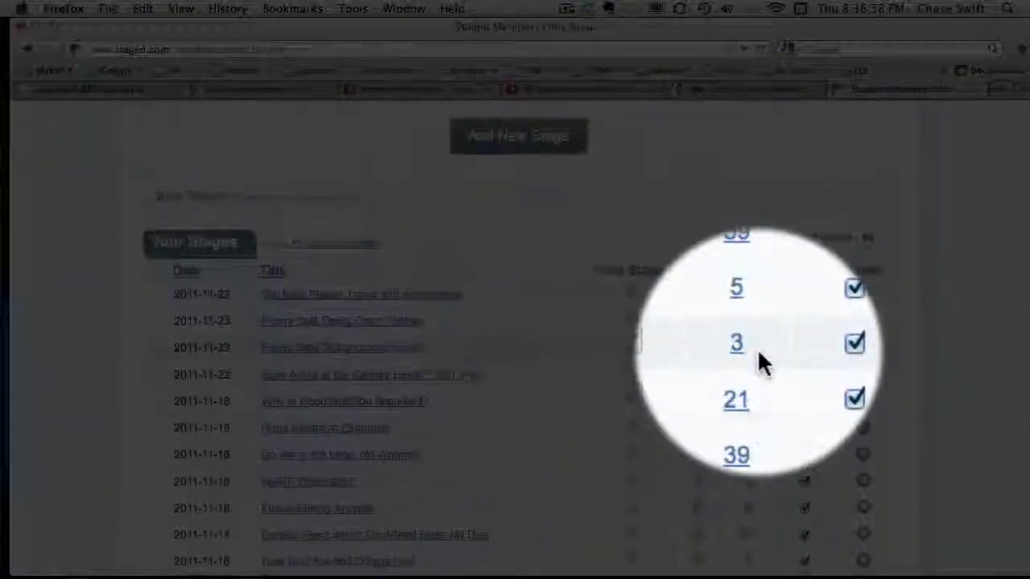
pyautogui.scroll(5, 756, 318)
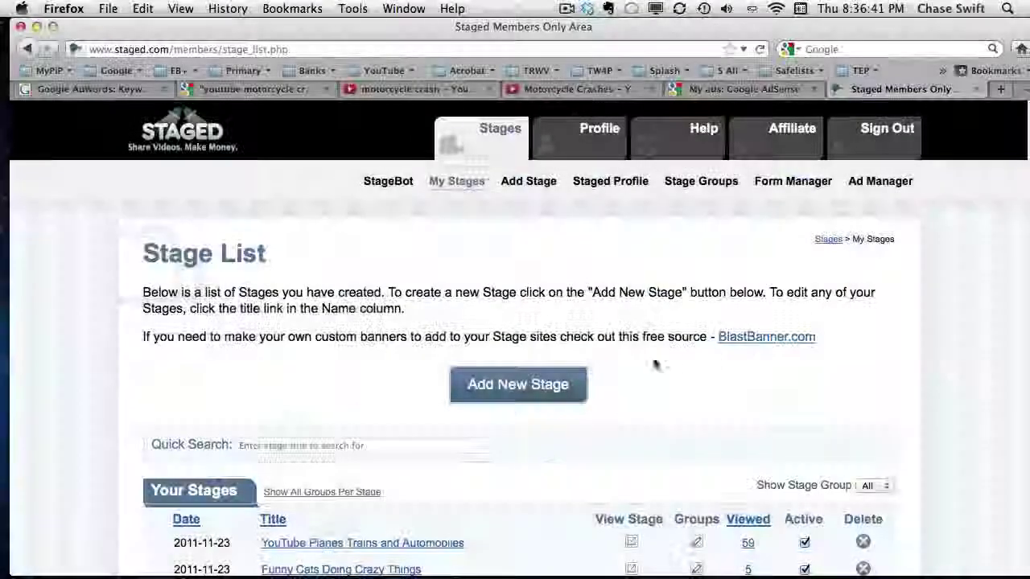
pyautogui.click(506, 384)
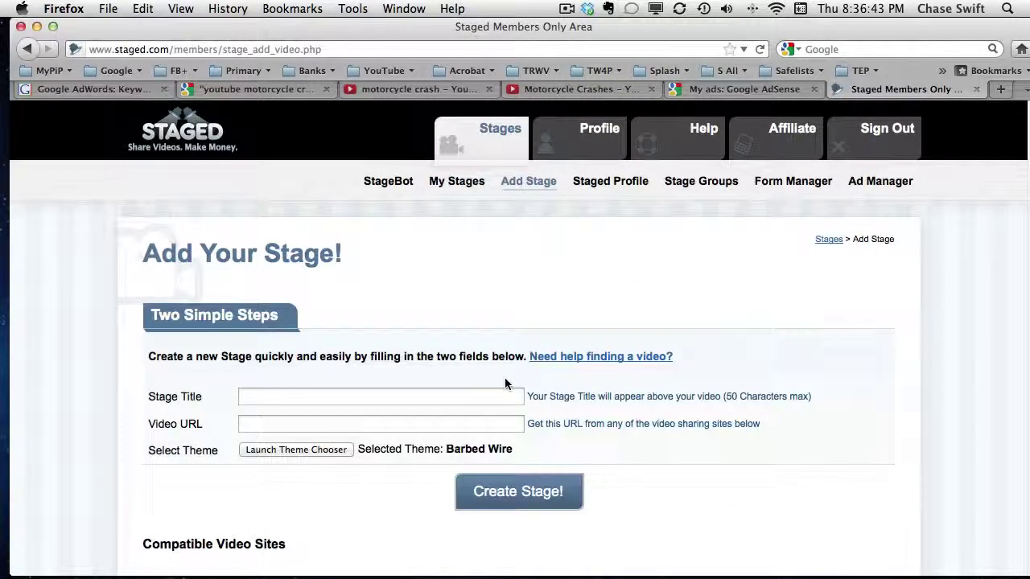
# Copy the Motorcycle Crashes video's youtu.be short share link from YouTube
pyautogui.click(387, 90)
pyautogui.click(527, 89)
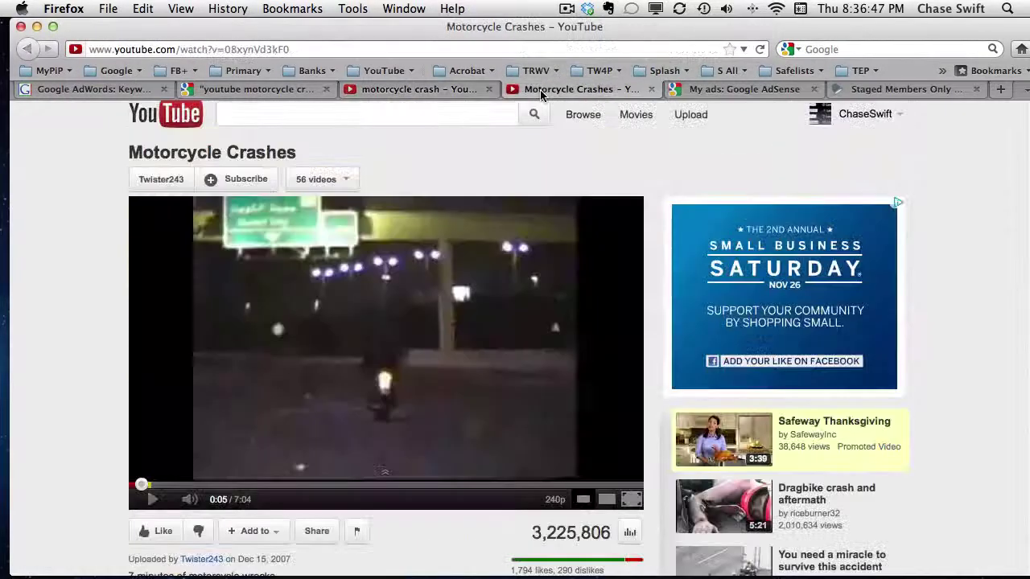
pyautogui.scroll(-2, 480, 203)
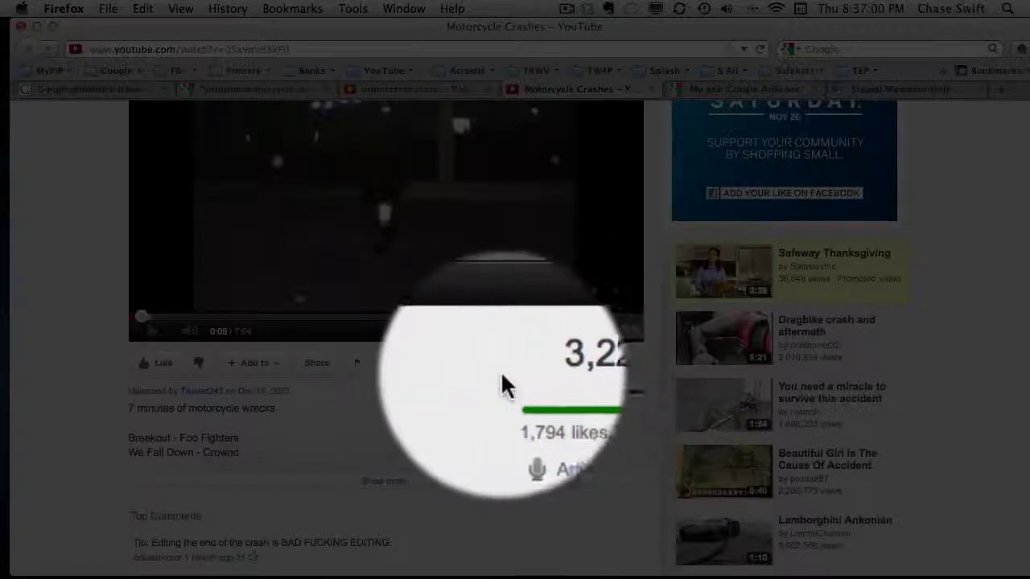
pyautogui.click(320, 378)
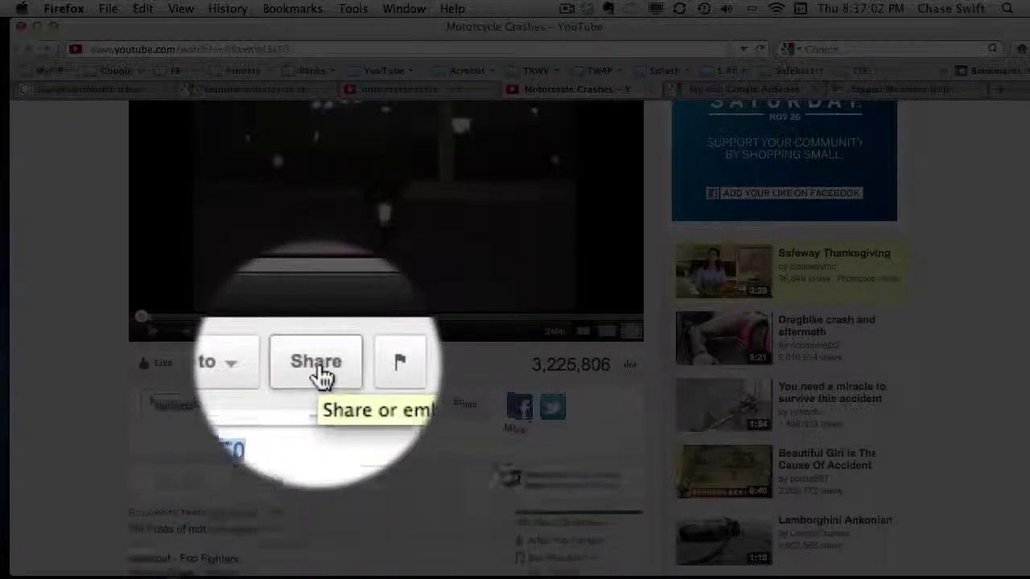
pyautogui.rightClick(211, 422)
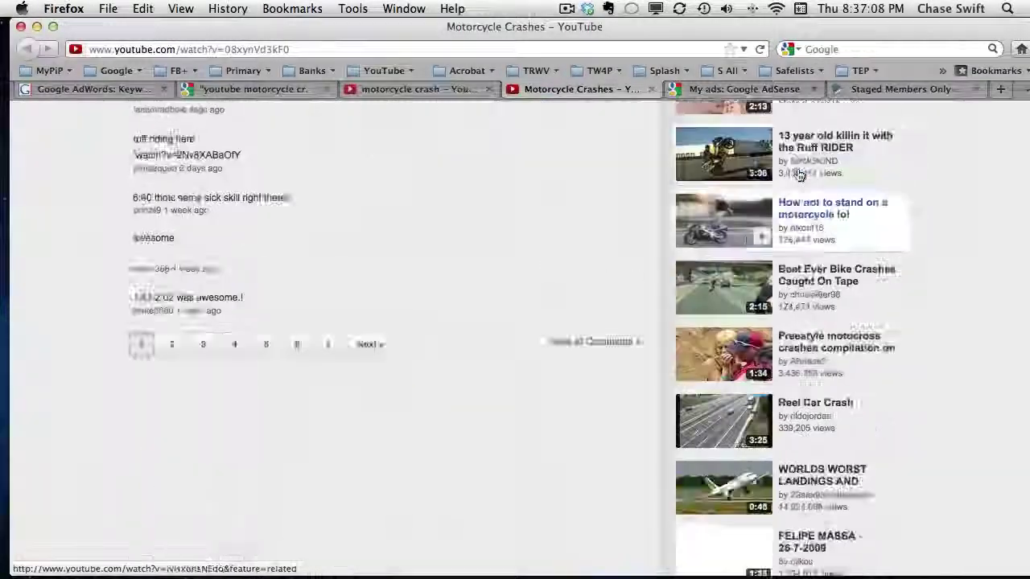
# Paste the short link into the Staged stage's Video URL field
pyautogui.scroll(15, 800, 177)
pyautogui.click(889, 89)
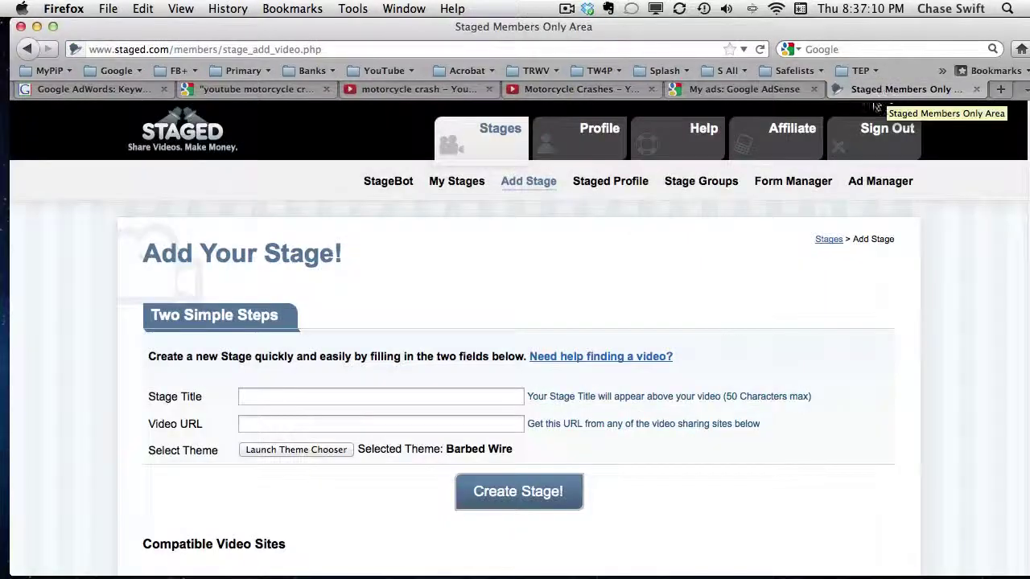
pyautogui.click(325, 424)
pyautogui.rightClick(324, 425)
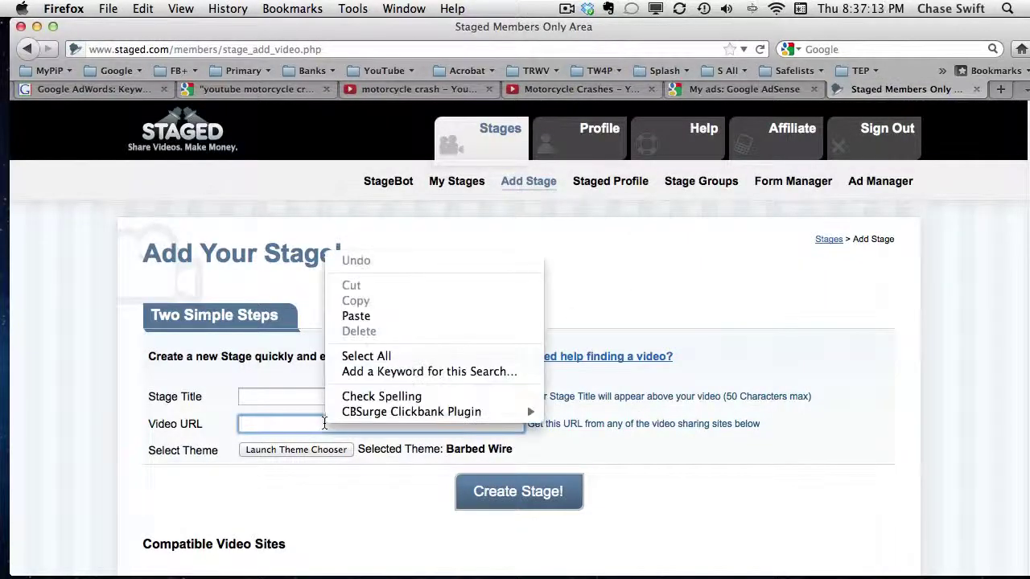
pyautogui.click(356, 316)
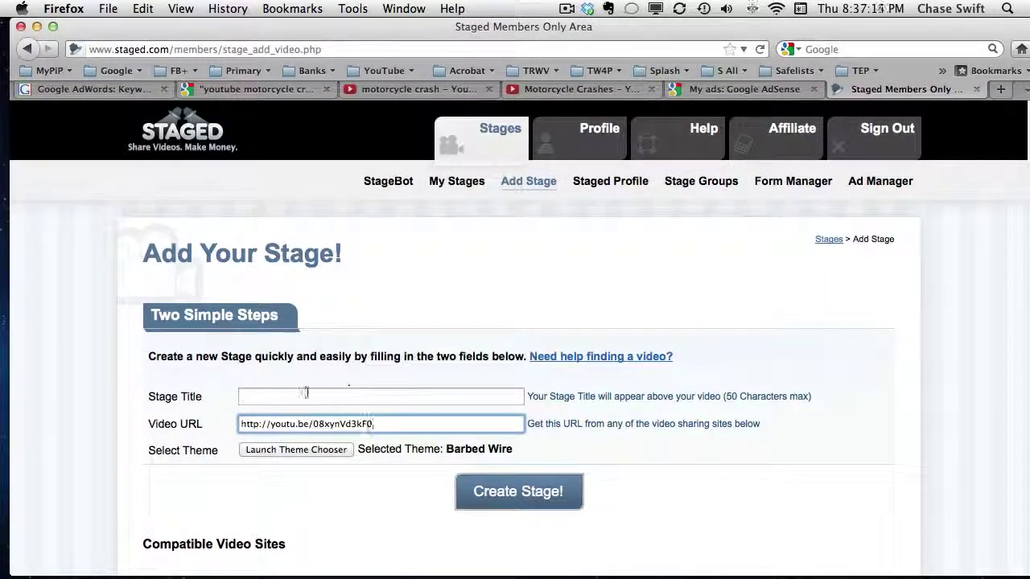
# Copy 'youtube motorcycle crashes' from the Google search box and return to Staged
pyautogui.click(257, 90)
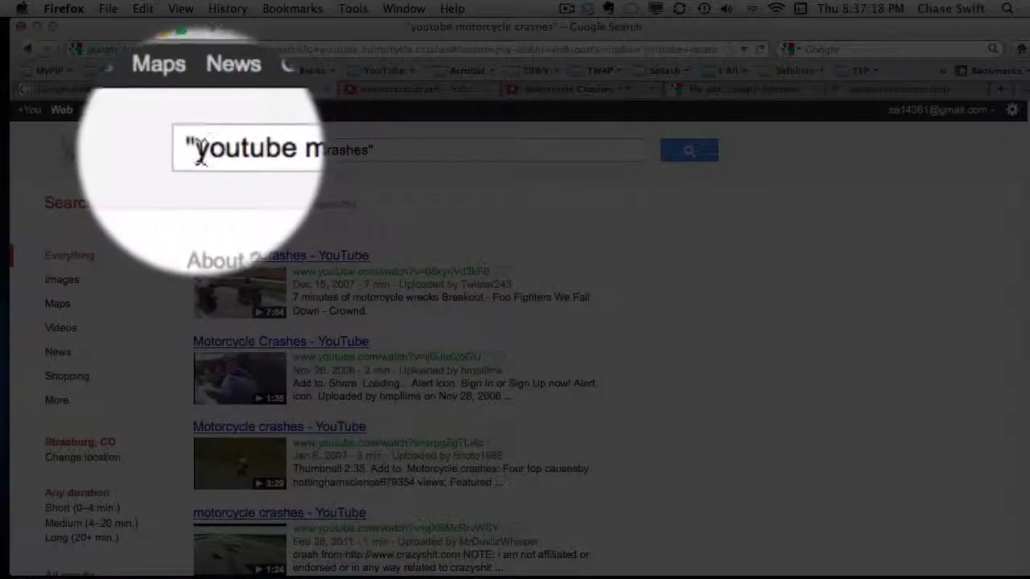
pyautogui.moveTo(197, 150); pyautogui.dragTo(373, 149)
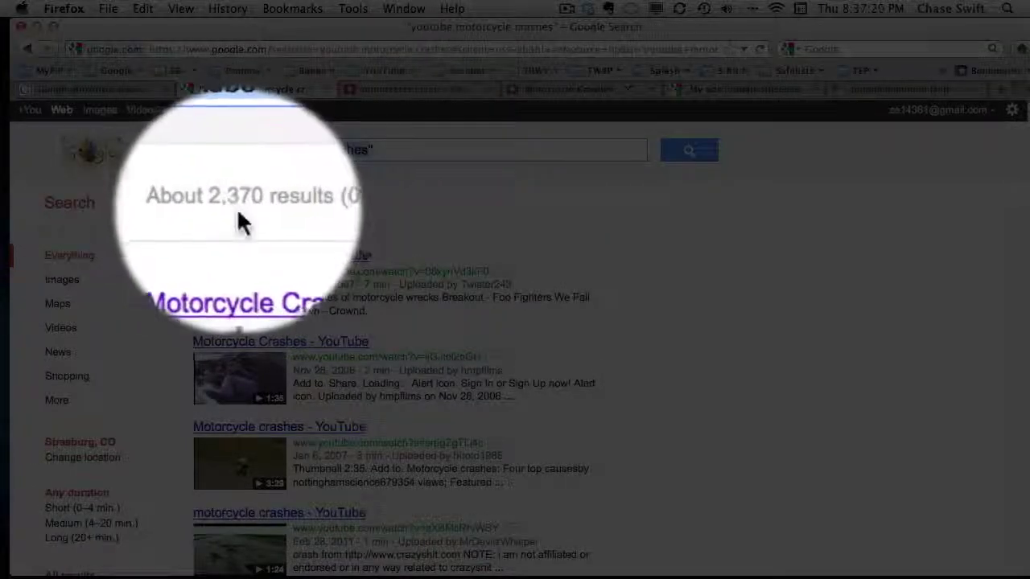
pyautogui.rightClick(247, 149)
pyautogui.click(266, 190)
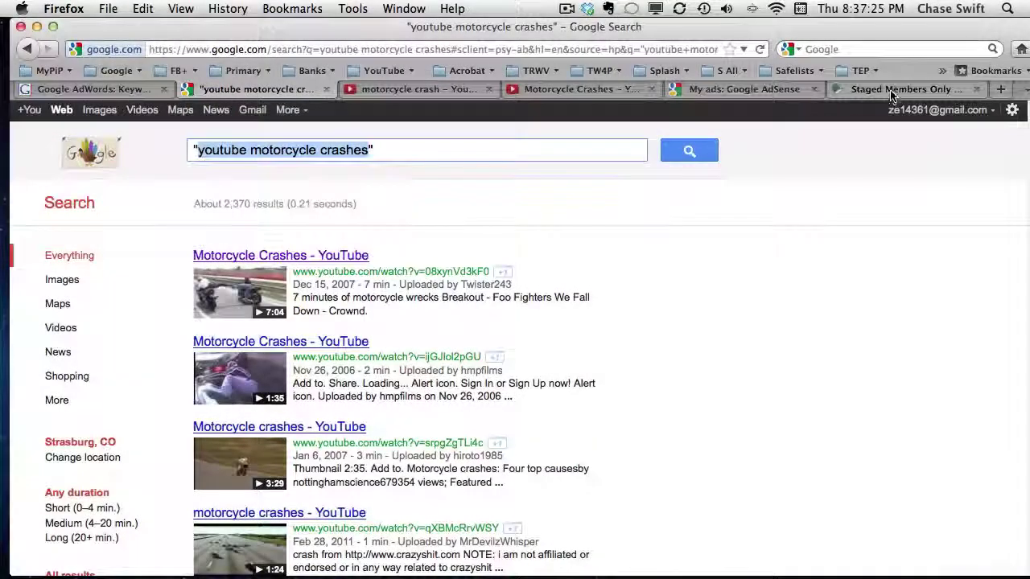
pyautogui.click(890, 93)
# Paste the phrase as Stage Title and capitalize it to 'YouTube Motorcycle Crashes'
pyautogui.click(338, 397)
pyautogui.rightClick(338, 397)
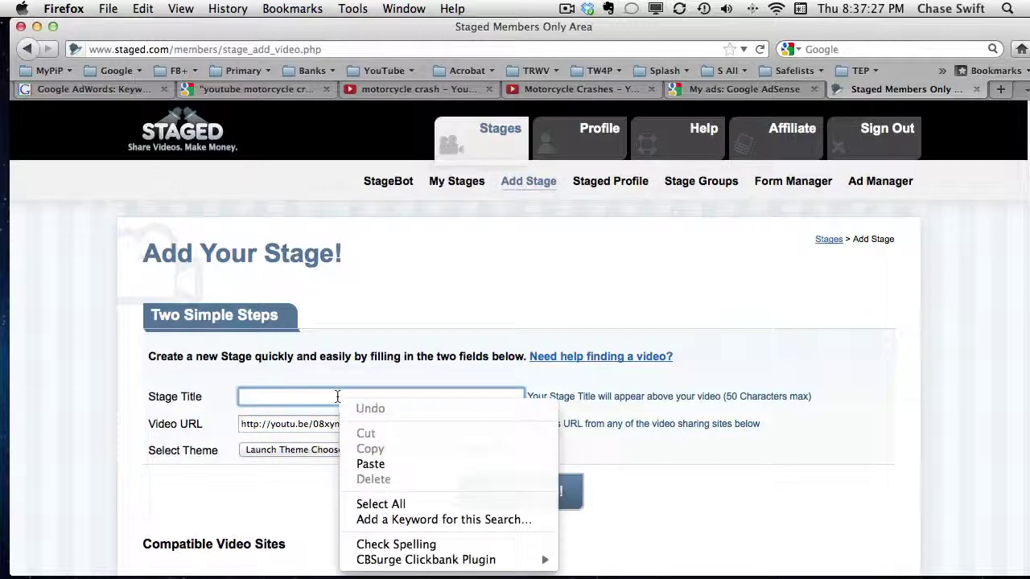
pyautogui.click(370, 464)
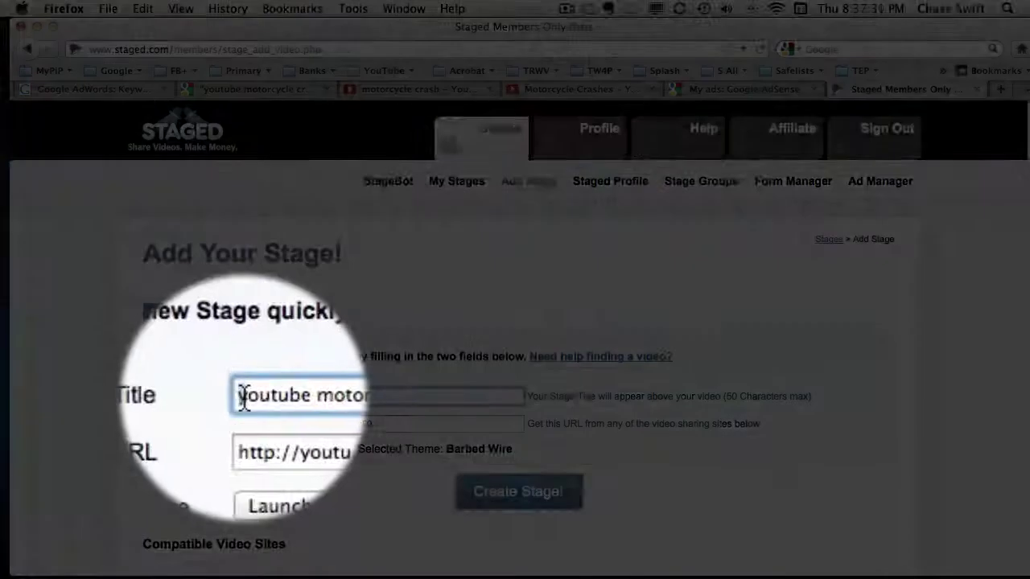
pyautogui.click(244, 397)
pyautogui.press('BackSpace')
pyautogui.write('Y')
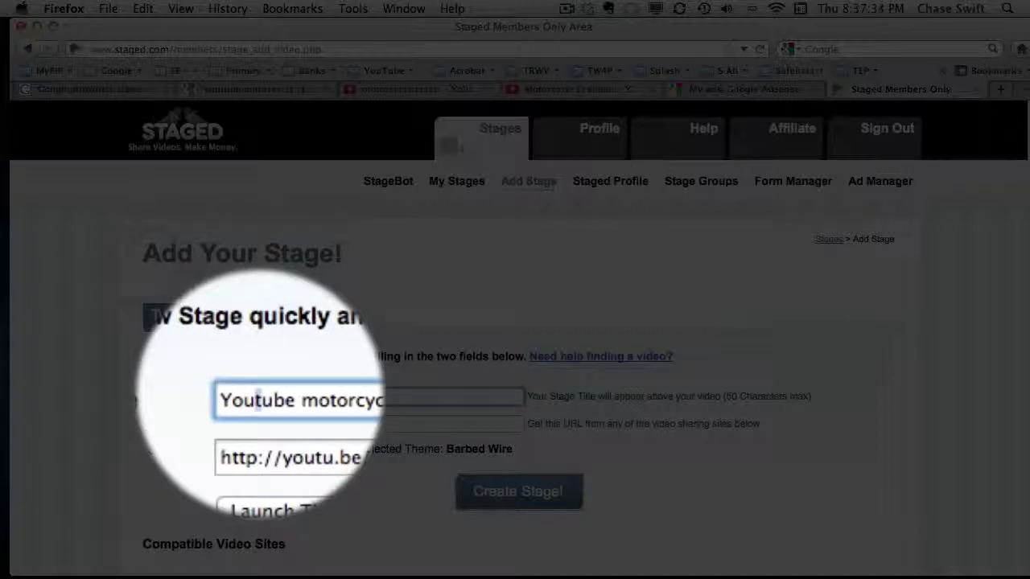
pyautogui.press('Delete')
pyautogui.write('T')
pyautogui.press('Right')
pyautogui.hotkey('shift', 'Right')
pyautogui.write('M')
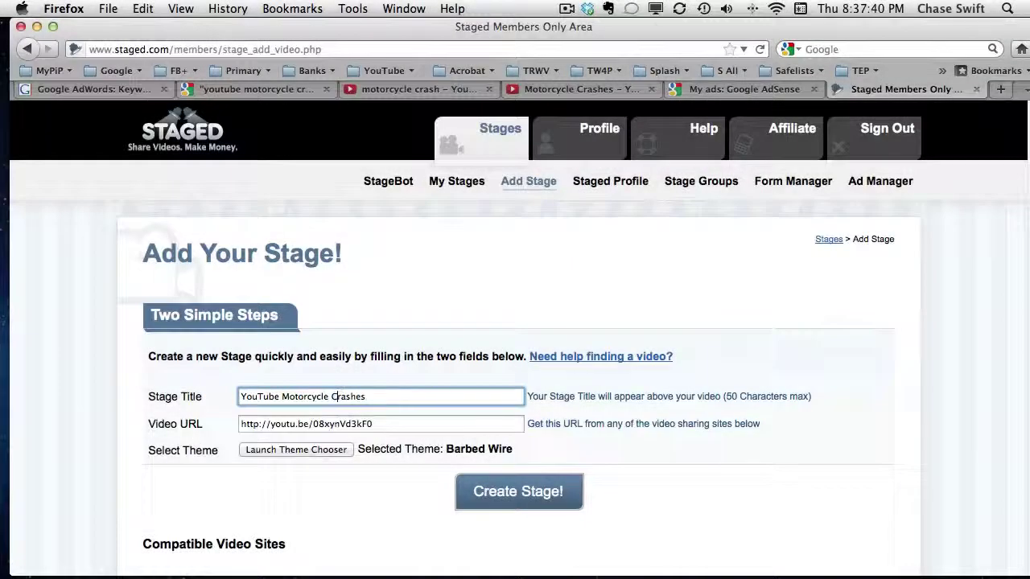
# Choose the Parkade theme in the theme chooser
pyautogui.click(328, 450)
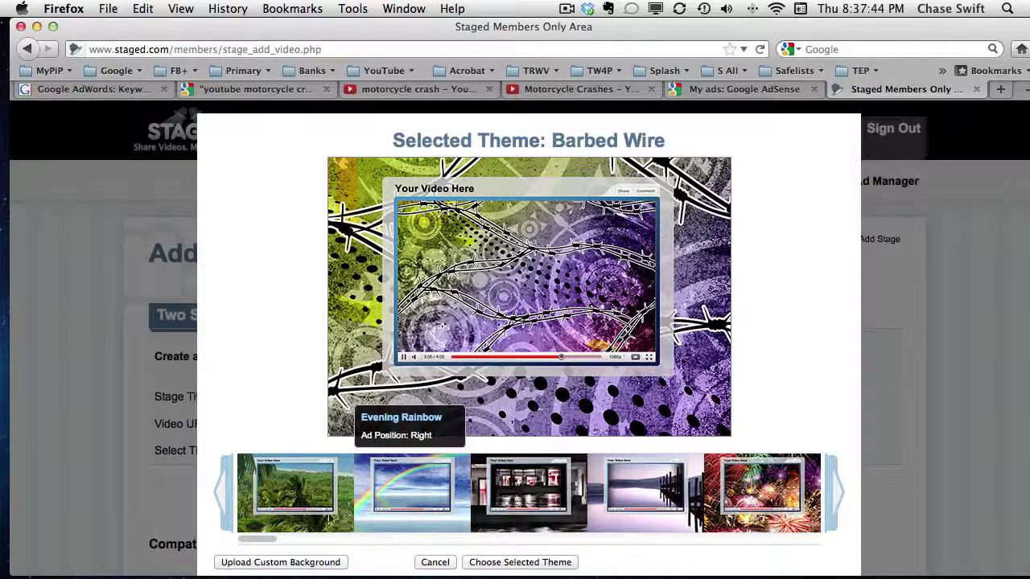
pyautogui.moveTo(260, 540); pyautogui.dragTo(426, 545)
pyautogui.click(519, 499)
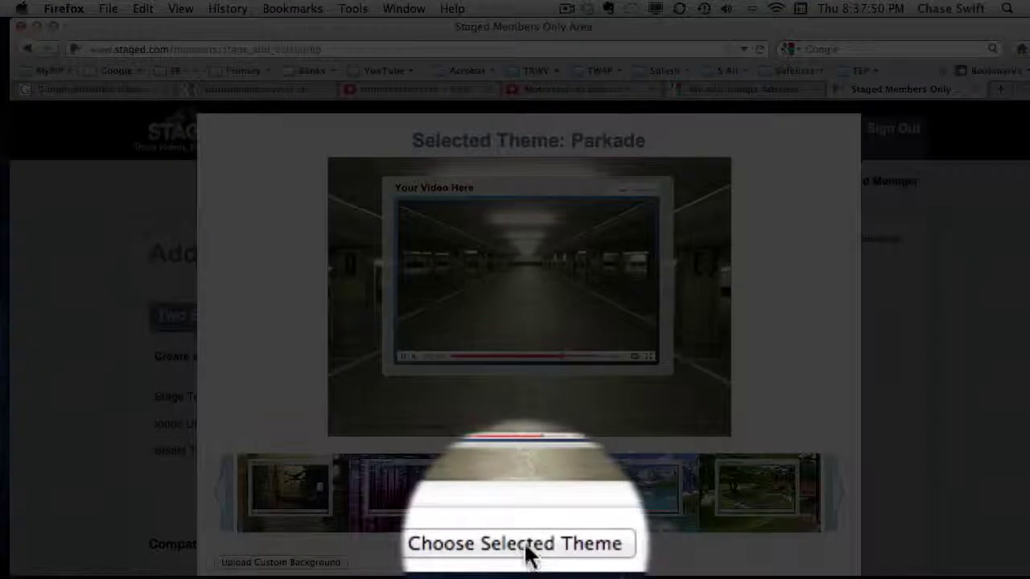
pyautogui.click(521, 561)
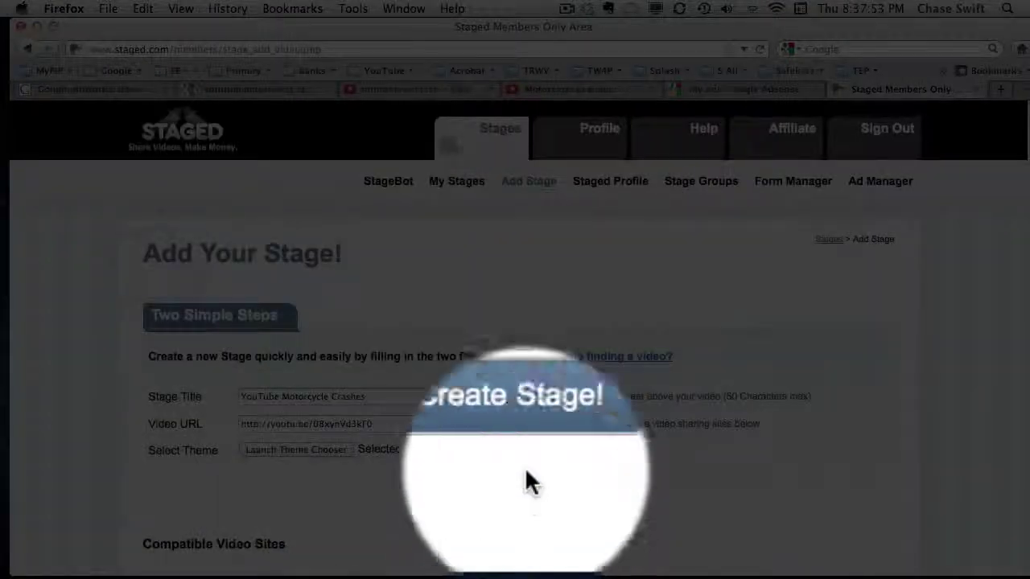
# Create the stage, then view the Ad Manager's top and side ad groups
pyautogui.click(520, 483)
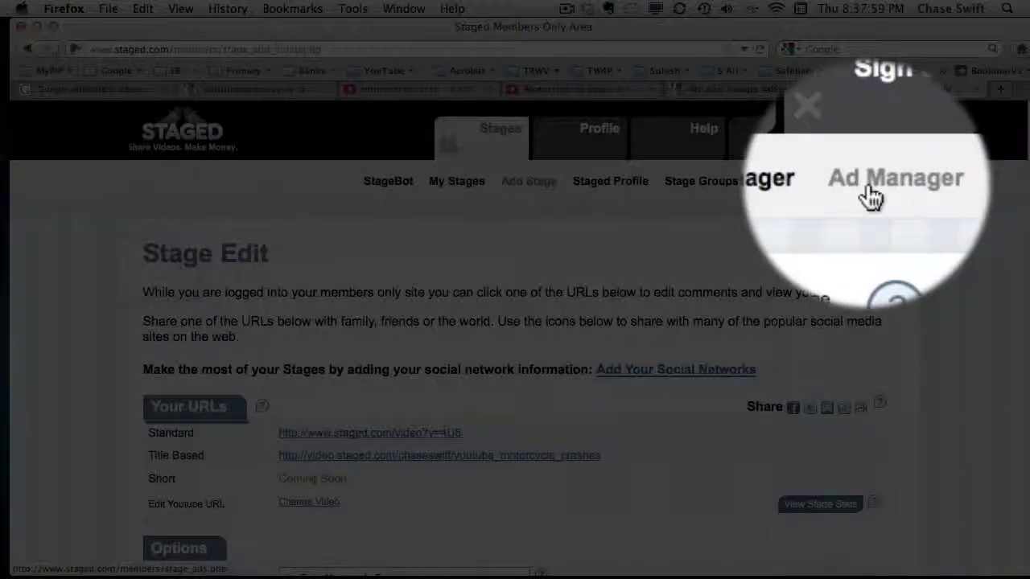
pyautogui.click(871, 193)
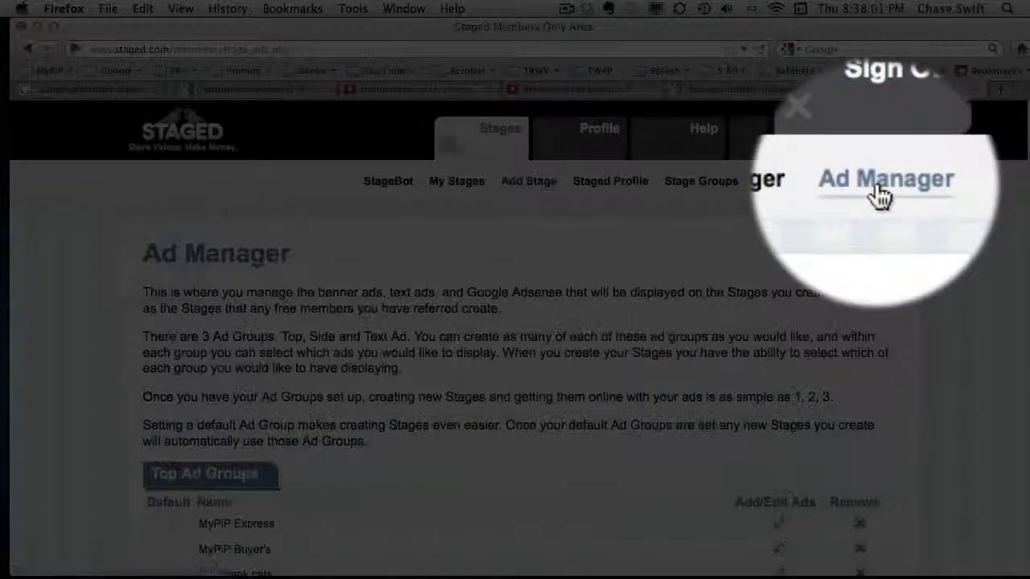
pyautogui.scroll(-8, 681, 325)
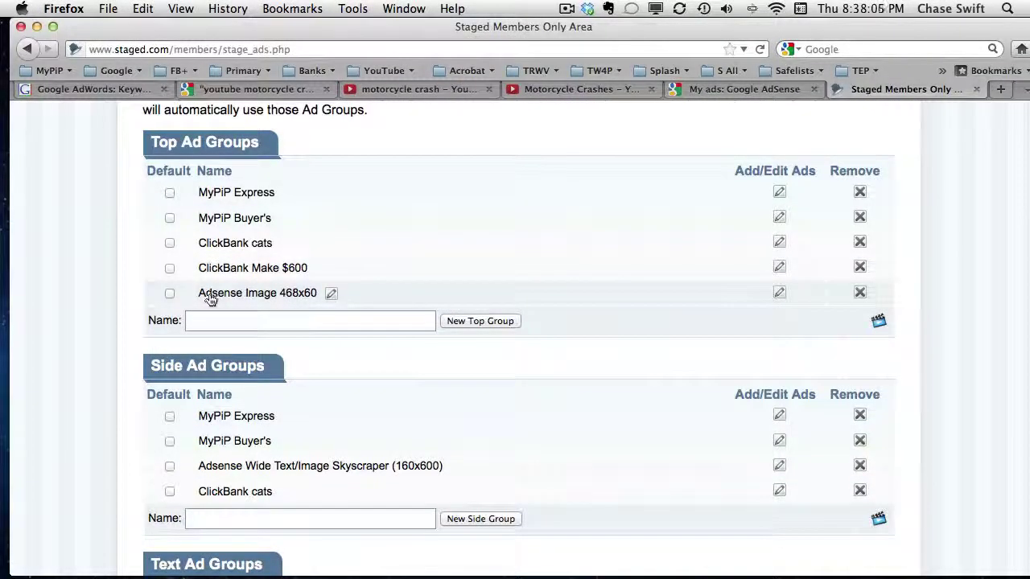
# Save the Stage Side Banner ad unit, copy its ad code, and return to Staged
pyautogui.click(702, 91)
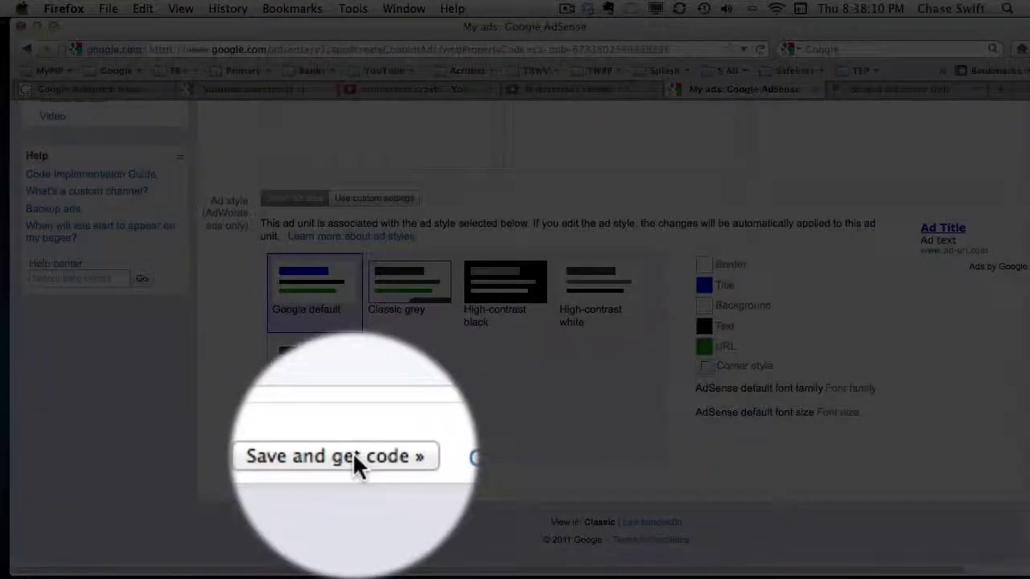
pyautogui.click(345, 489)
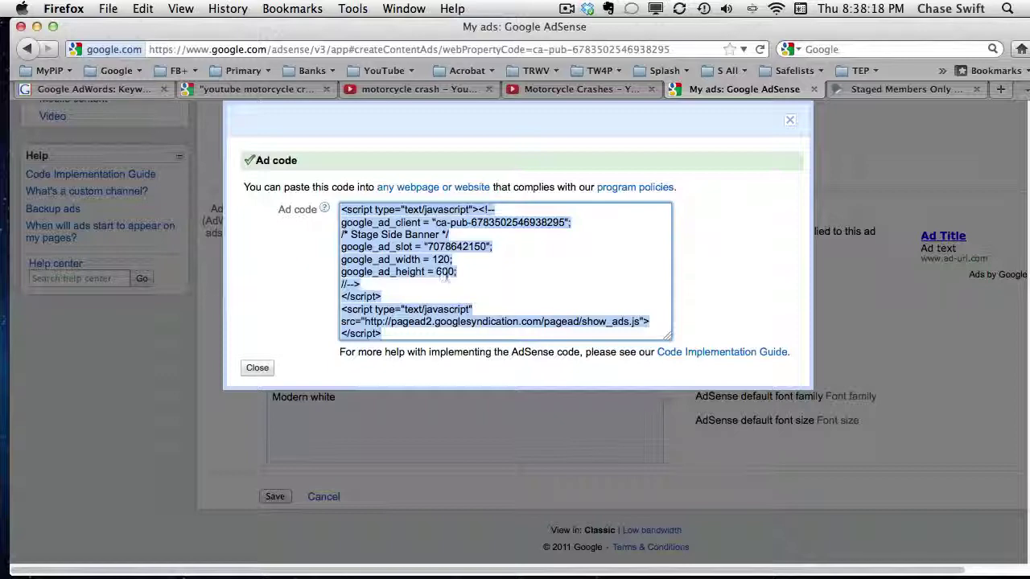
pyautogui.rightClick(378, 236)
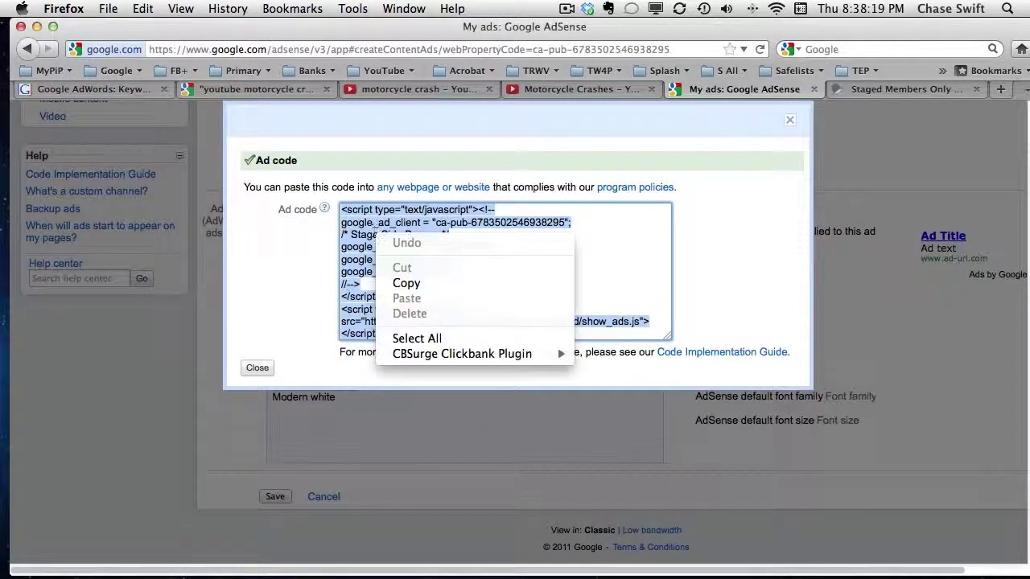
pyautogui.click(415, 285)
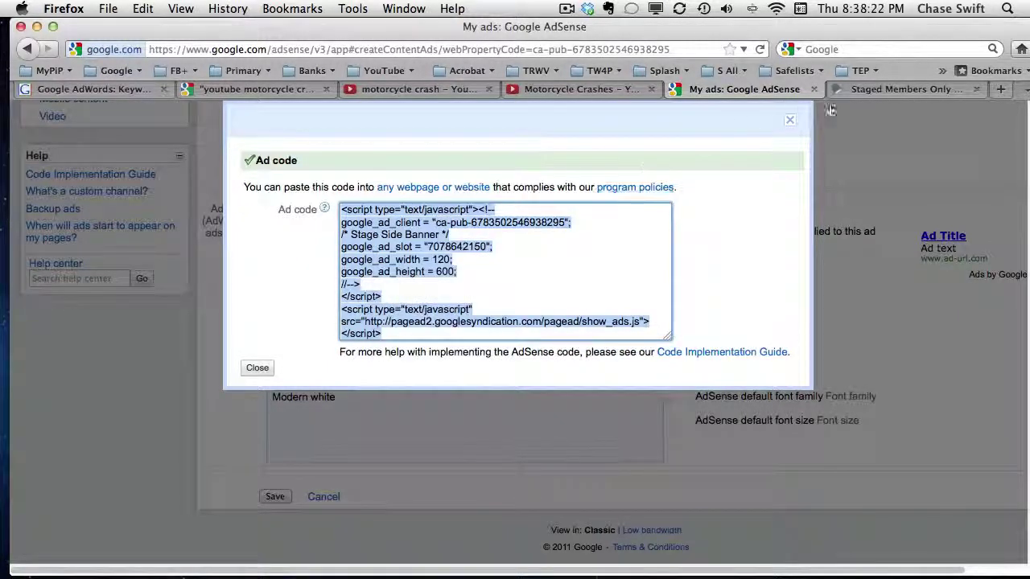
pyautogui.click(877, 91)
# Type the top ad group name 'AdSense Banner TOP 468x60', then delete it
pyautogui.scroll(5, 881, 169)
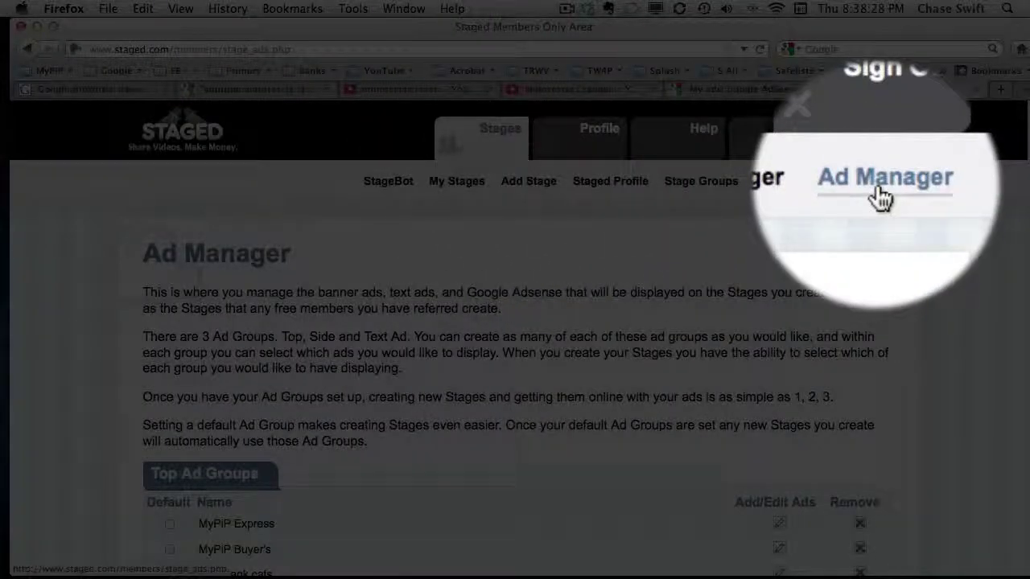
pyautogui.scroll(-5, 735, 269)
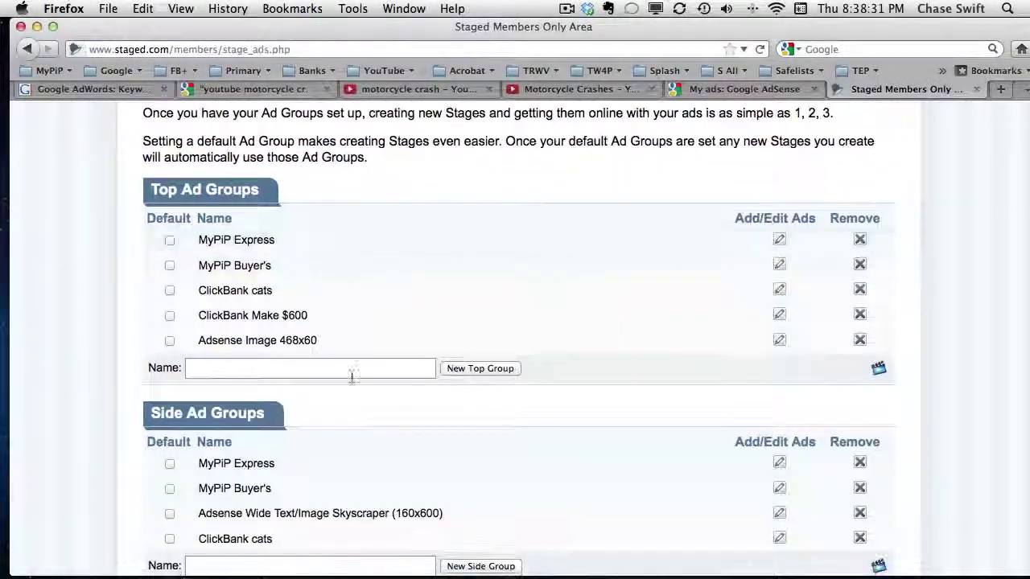
pyautogui.write('A')
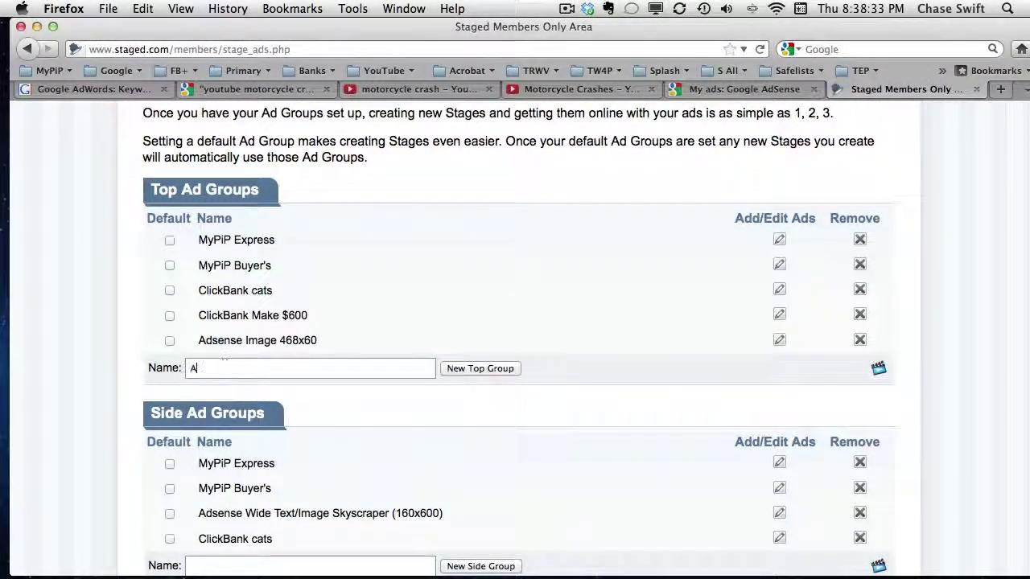
pyautogui.write('Send')
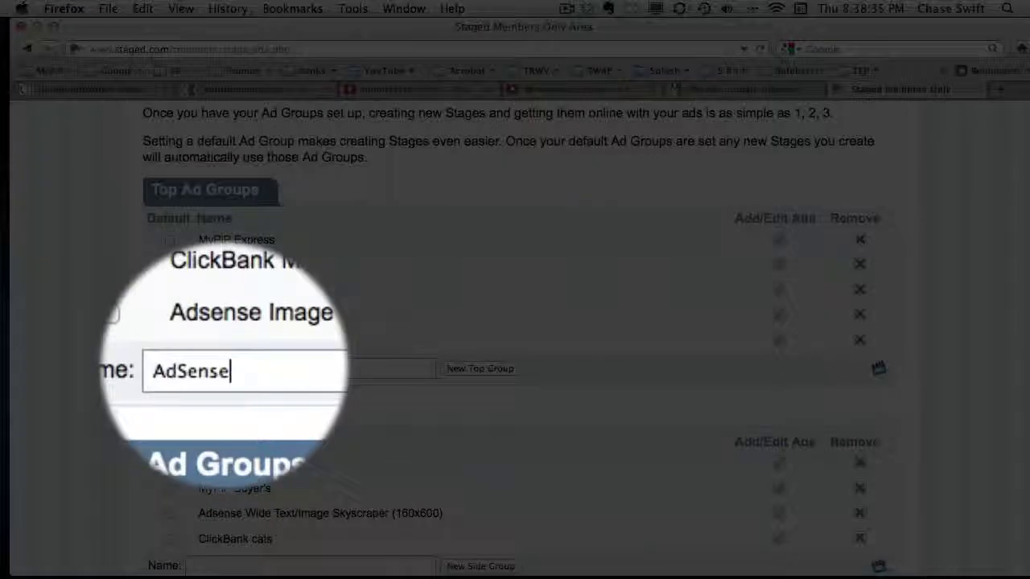
pyautogui.write('Banner')
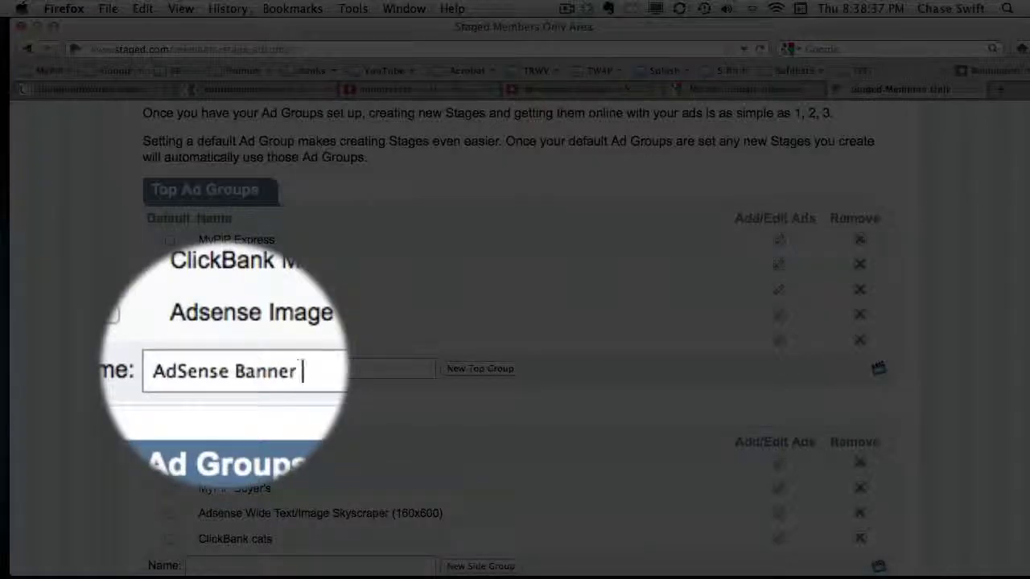
pyautogui.write('OP 468x60')
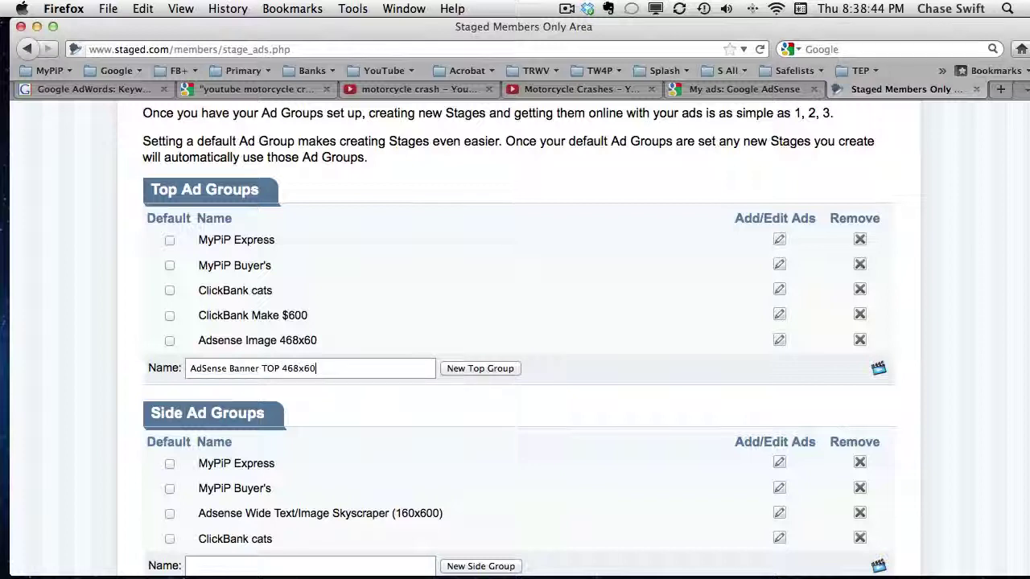
pyautogui.scroll(-1, 234, 314)
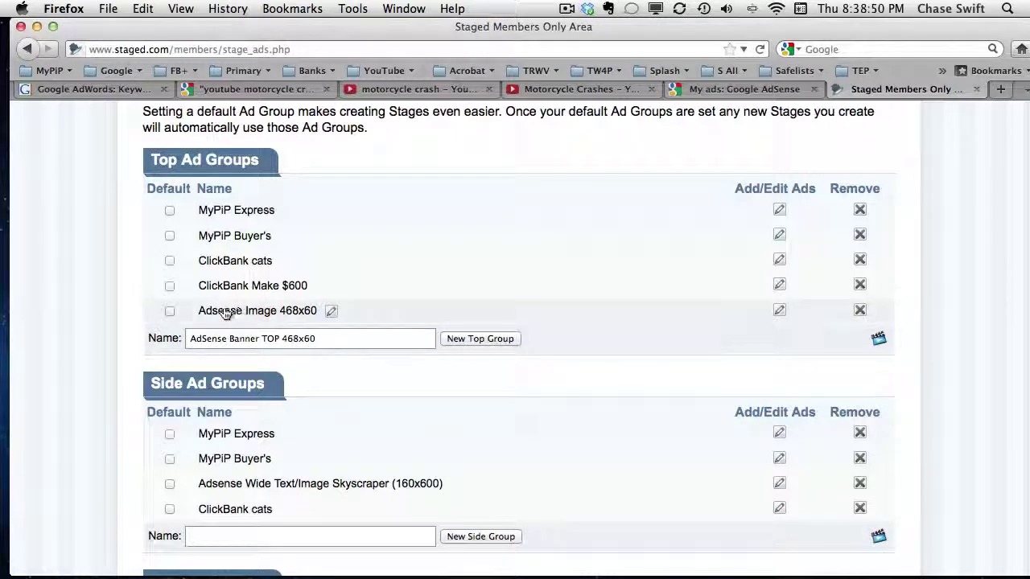
pyautogui.moveTo(257, 340)
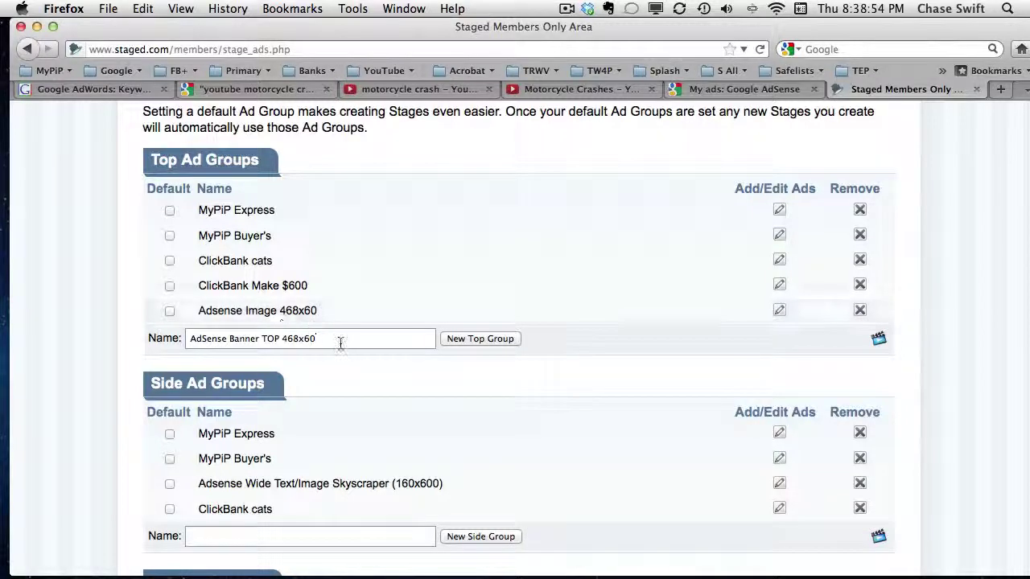
pyautogui.moveTo(340, 340); pyautogui.dragTo(186, 338)
pyautogui.press('BackSpace')
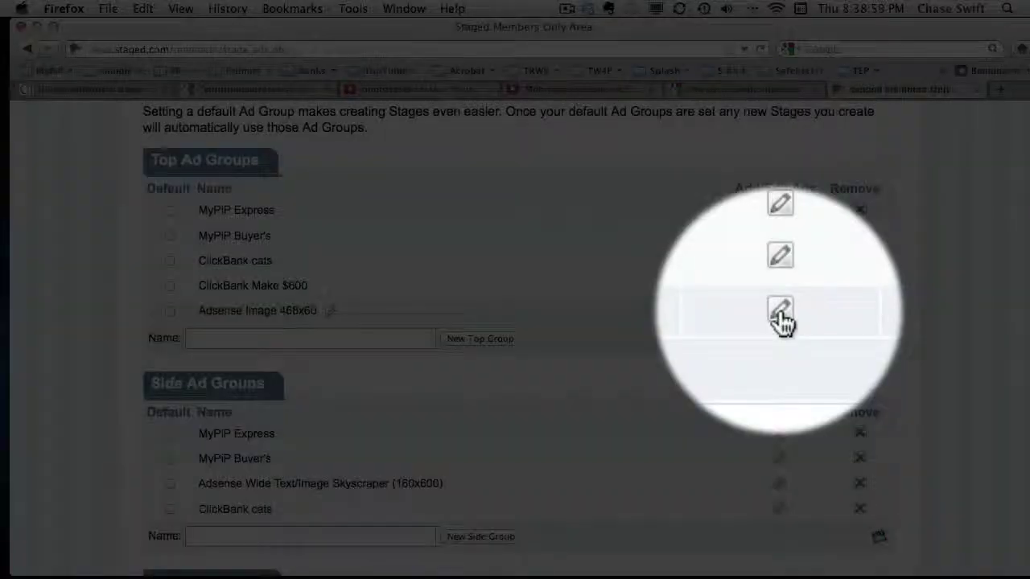
# Set the Adsense Image 468x60 ad to Google Adsense with pasted code, then reopen its code
pyautogui.click(780, 316)
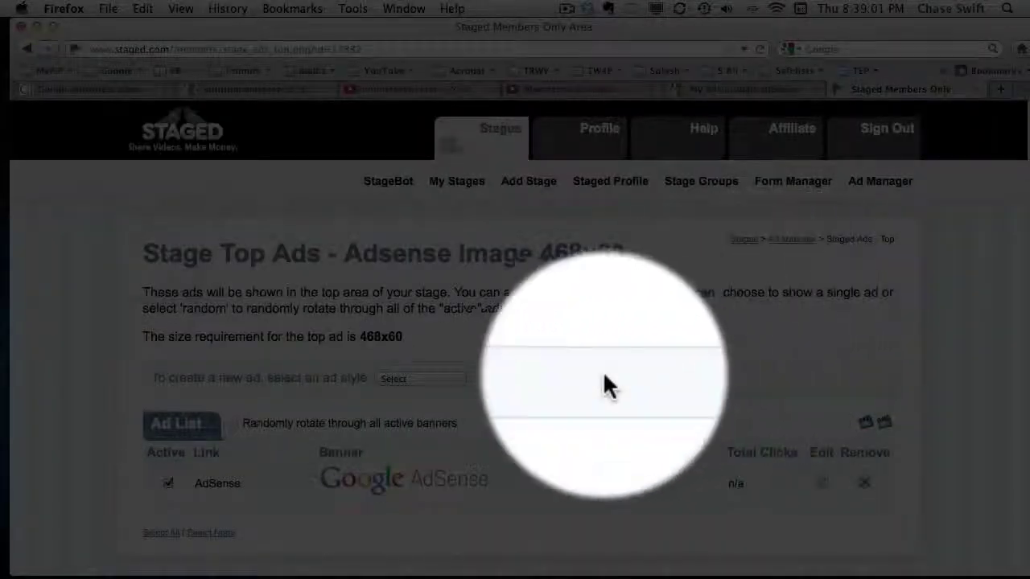
pyautogui.click(430, 379)
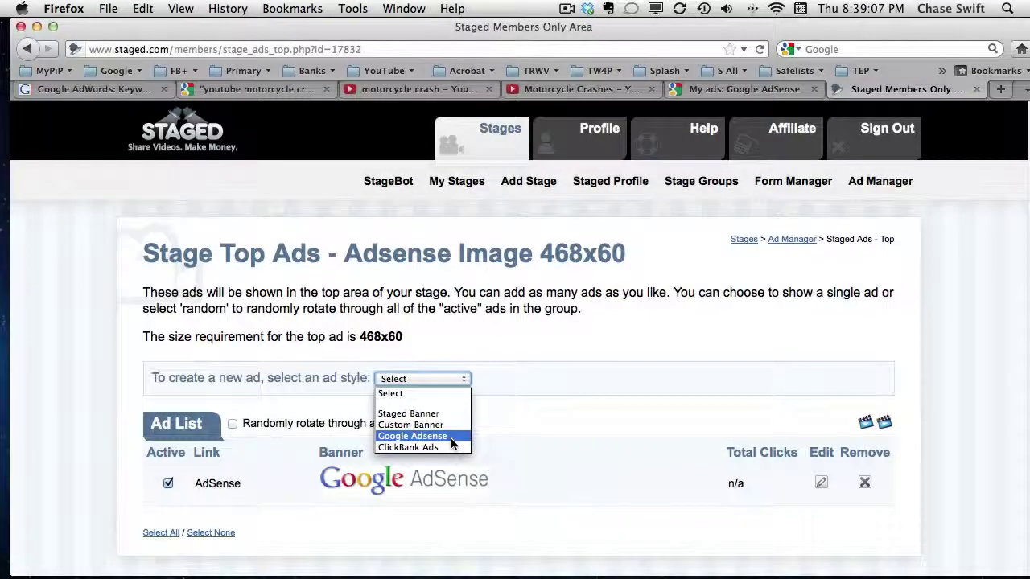
pyautogui.click(452, 439)
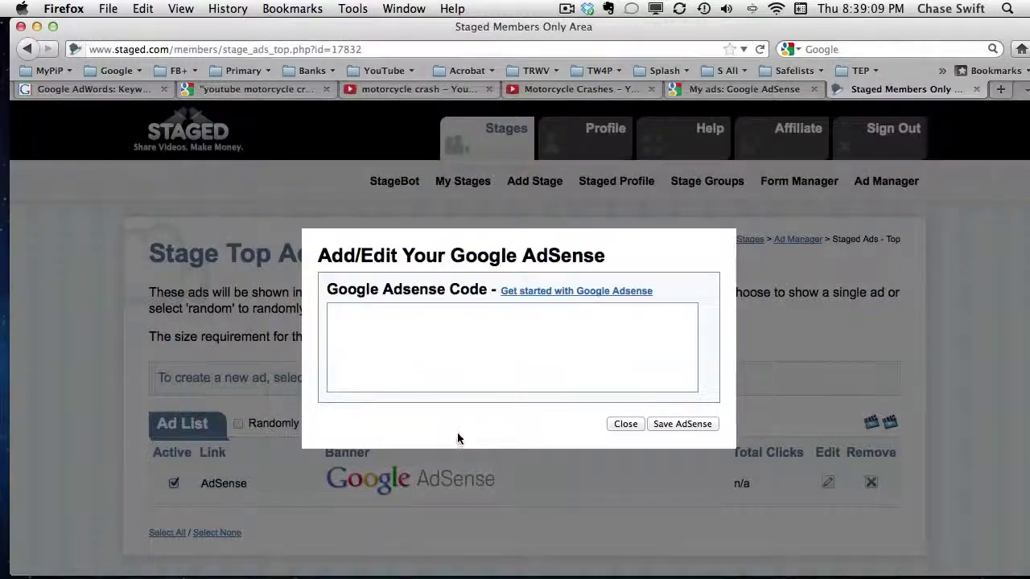
pyautogui.rightClick(407, 338)
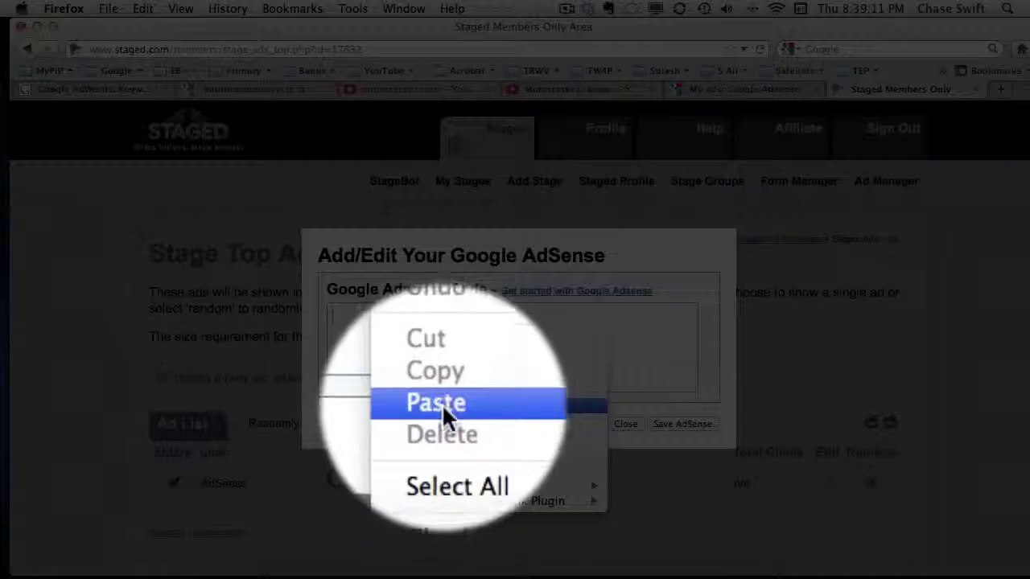
pyautogui.click(438, 402)
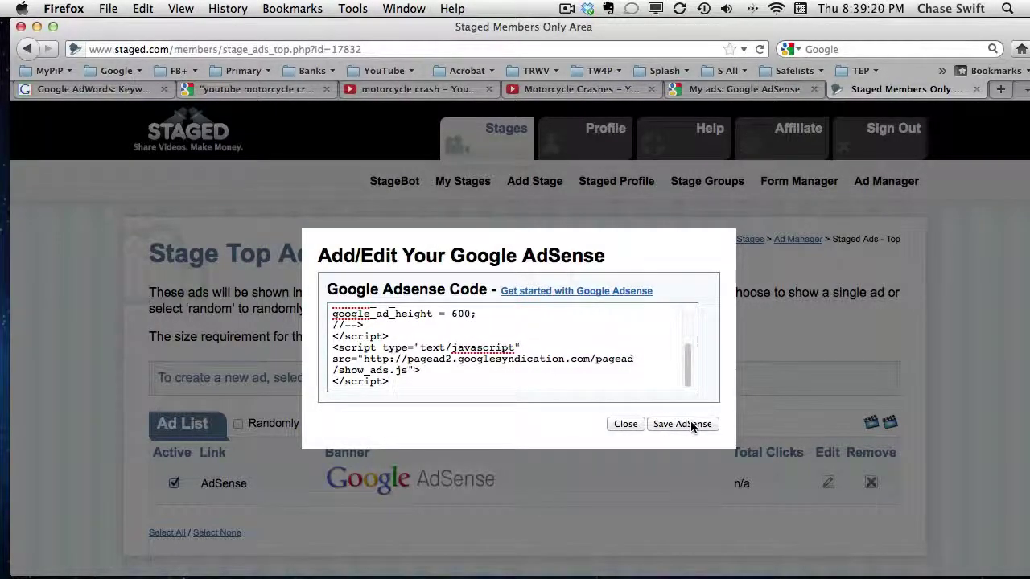
pyautogui.click(626, 424)
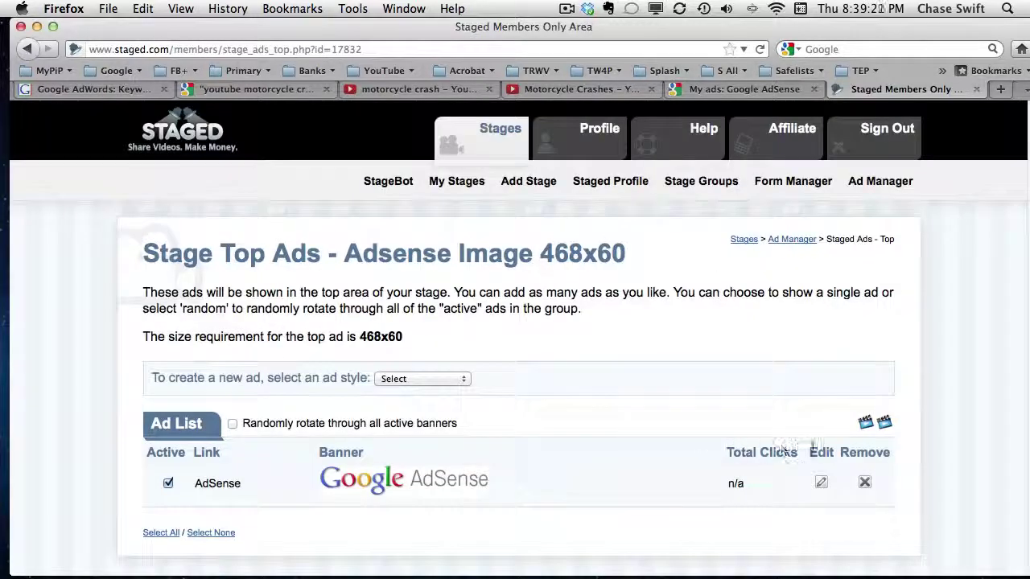
pyautogui.click(821, 483)
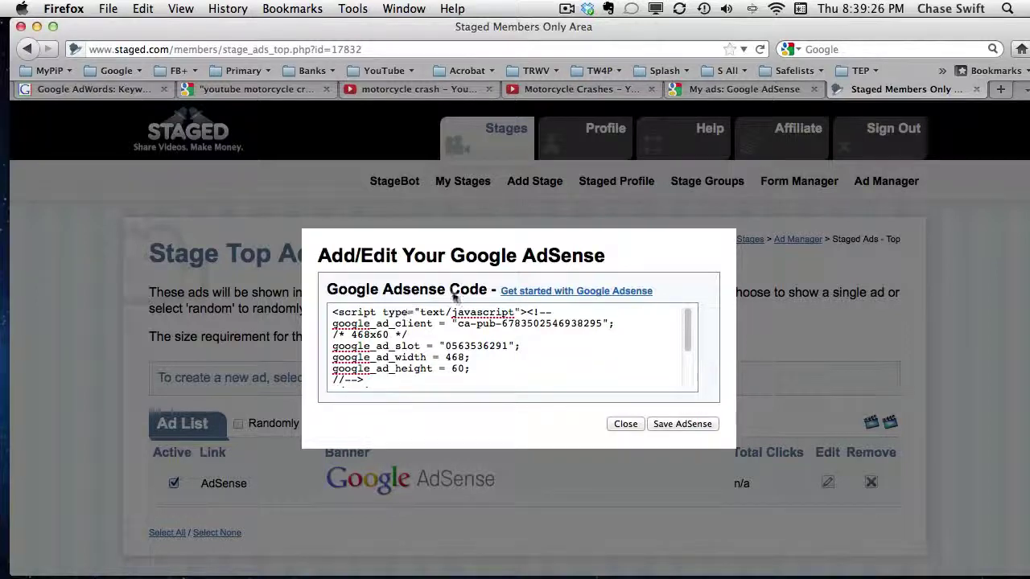
# Close the Stage Side Banner ad code dialog in AdSense and return to Staged
pyautogui.click(712, 89)
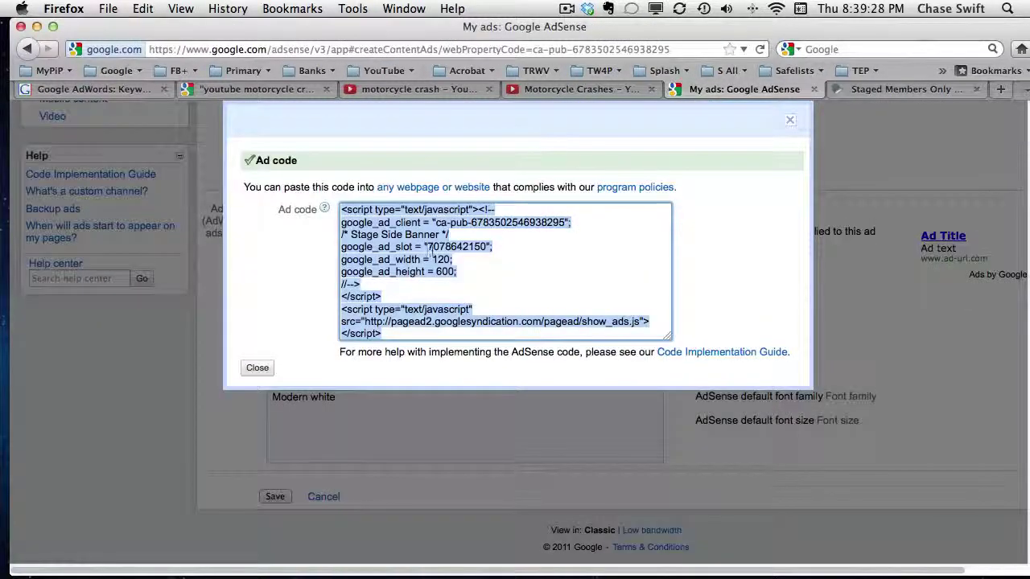
pyautogui.scroll(5, 423, 265)
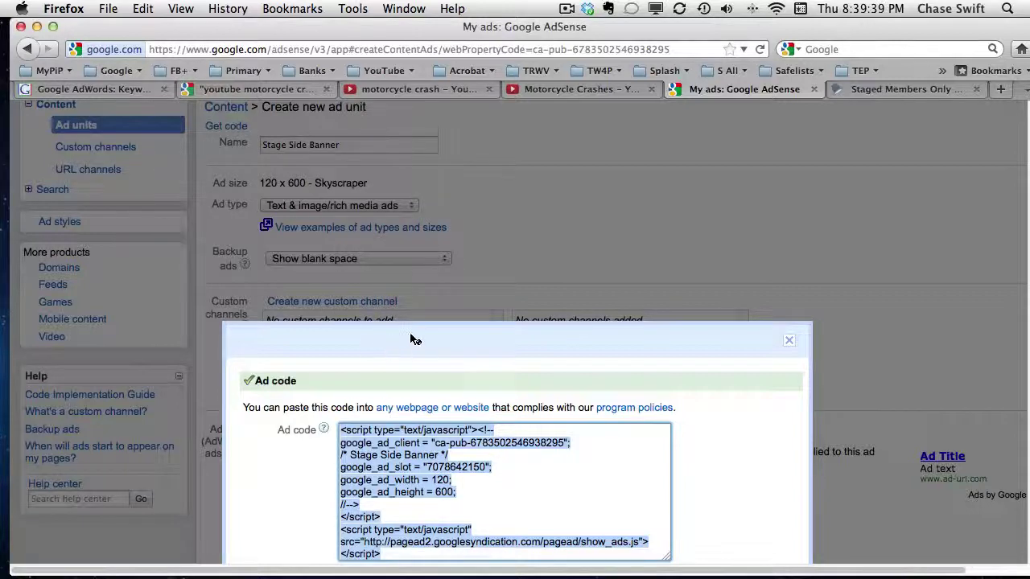
pyautogui.click(789, 342)
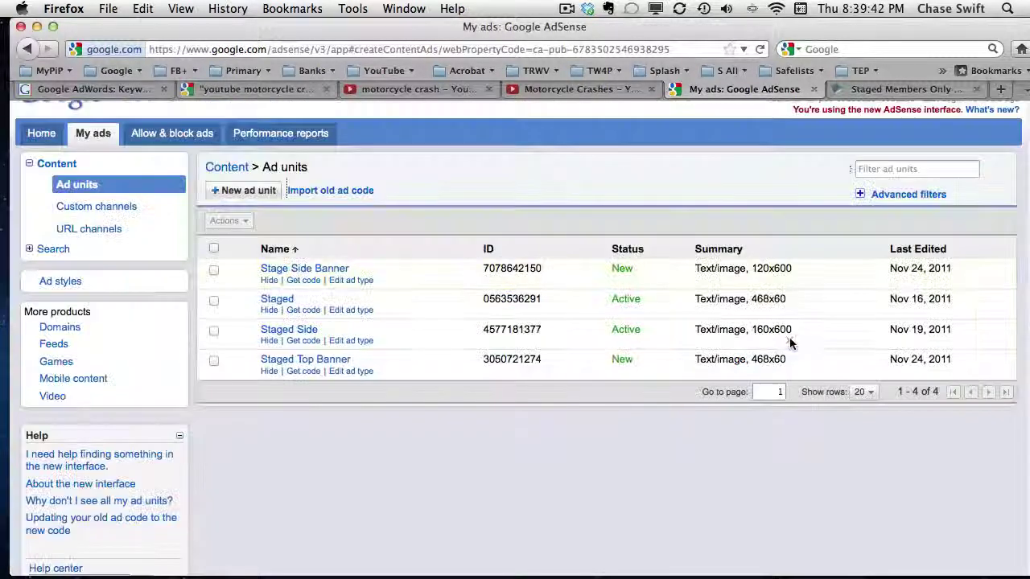
pyautogui.click(876, 90)
# Close the code dialog and return to the Ad Manager overview
pyautogui.click(626, 424)
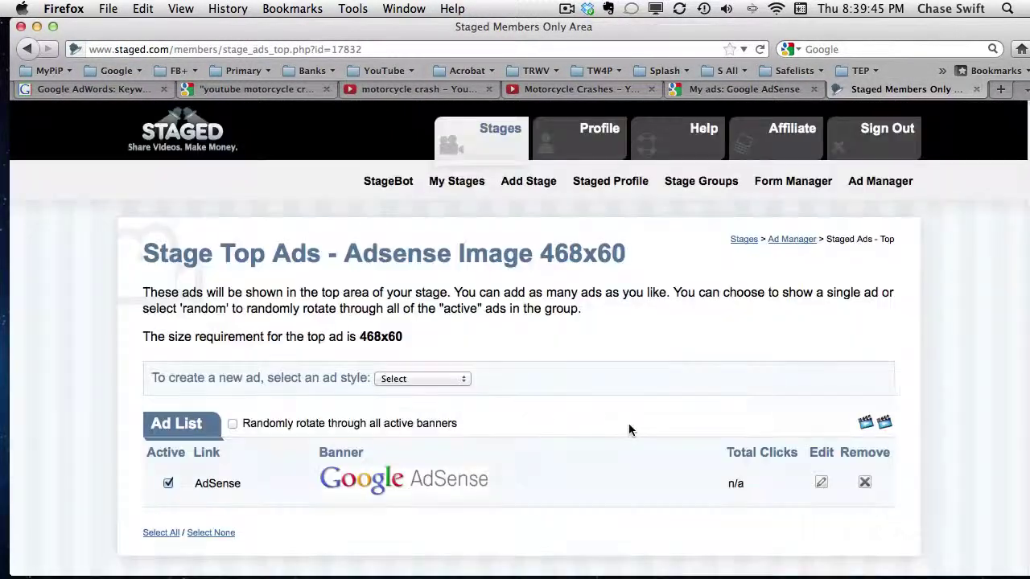
pyautogui.click(790, 239)
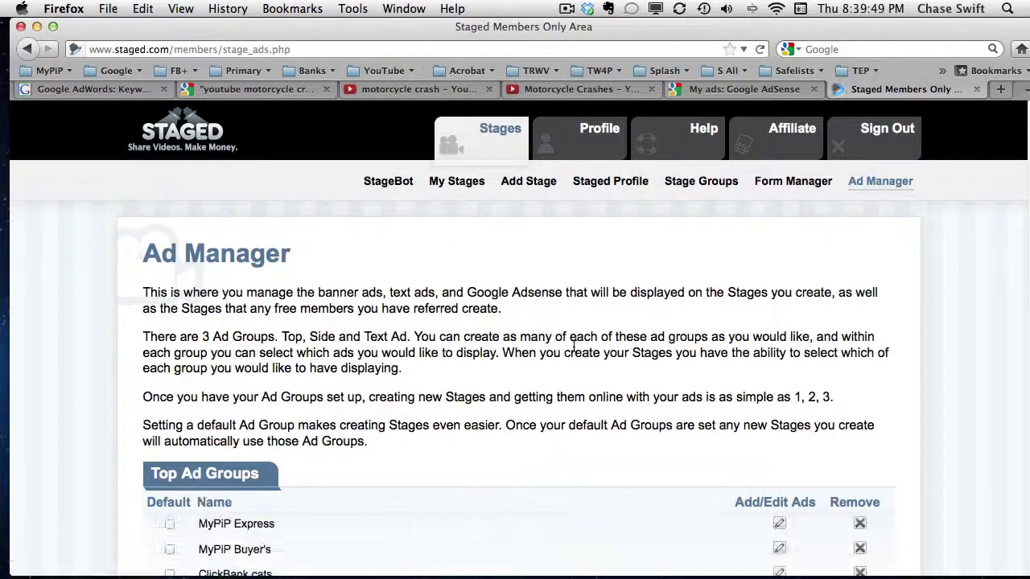
pyautogui.scroll(-5, 412, 408)
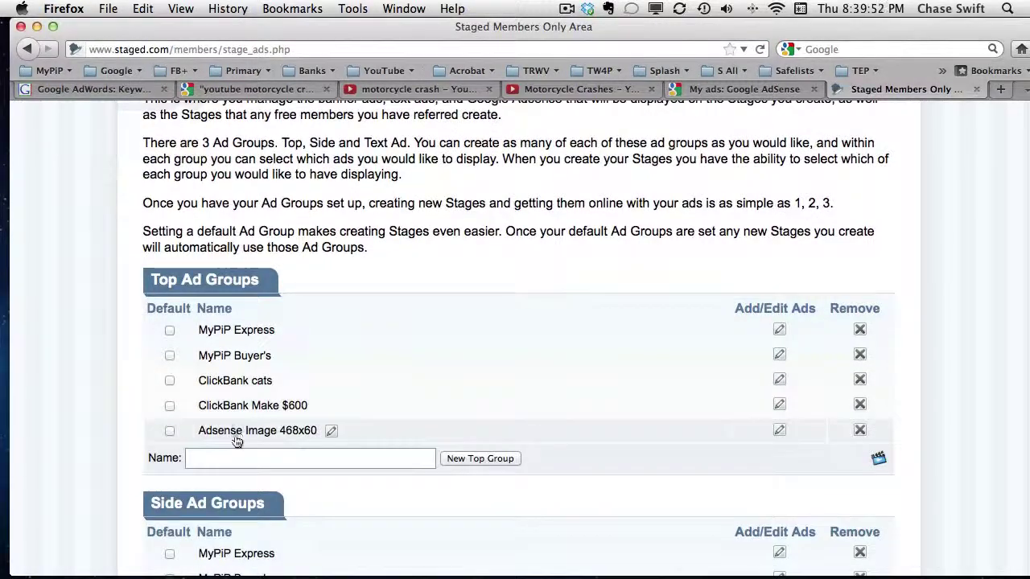
pyautogui.scroll(-2, 283, 444)
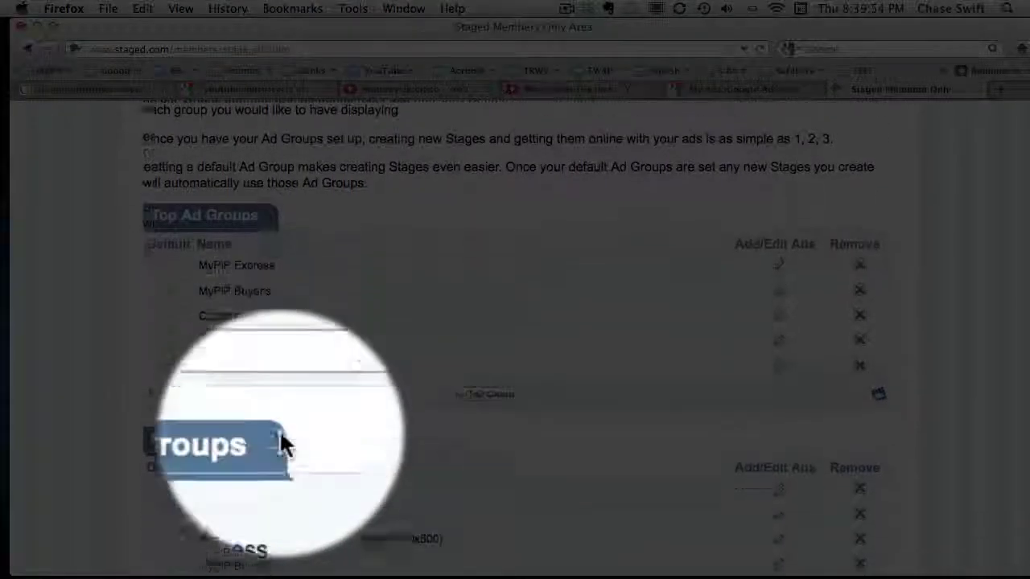
pyautogui.scroll(-2, 277, 444)
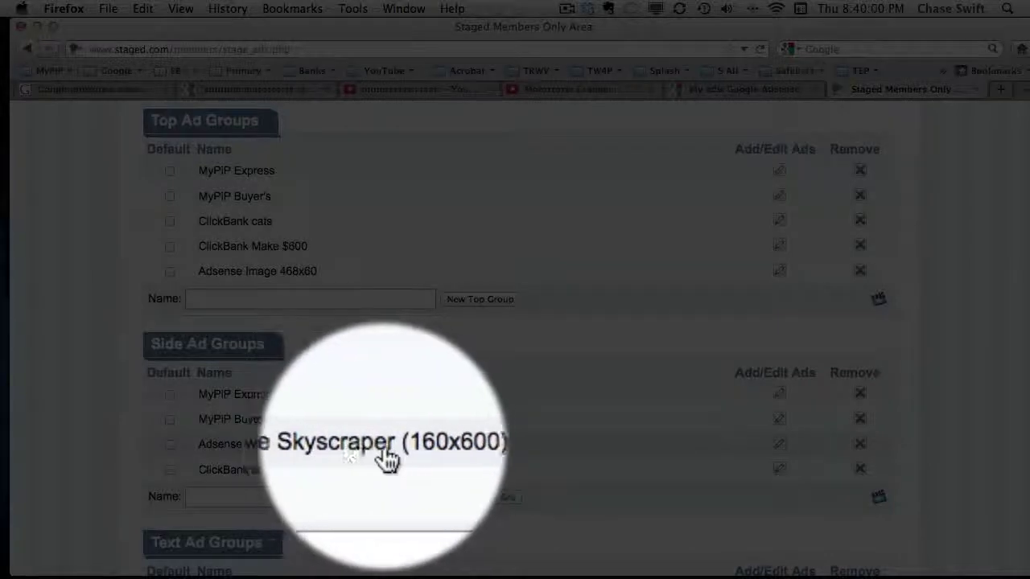
pyautogui.moveTo(320, 445)
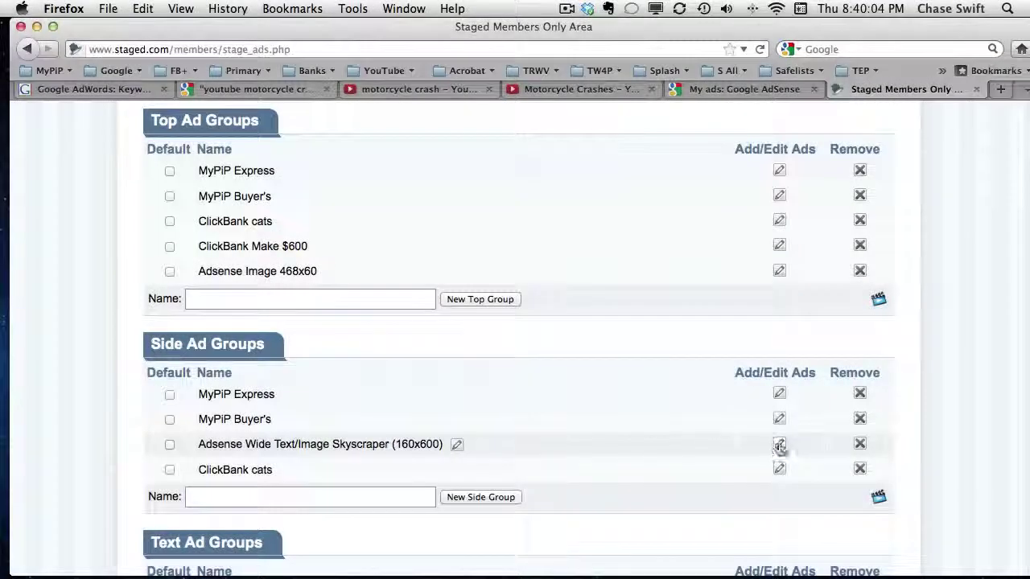
# Open the Skyscraper (160x600) side group's AdSense ad and check its 160x600 code
pyautogui.click(779, 446)
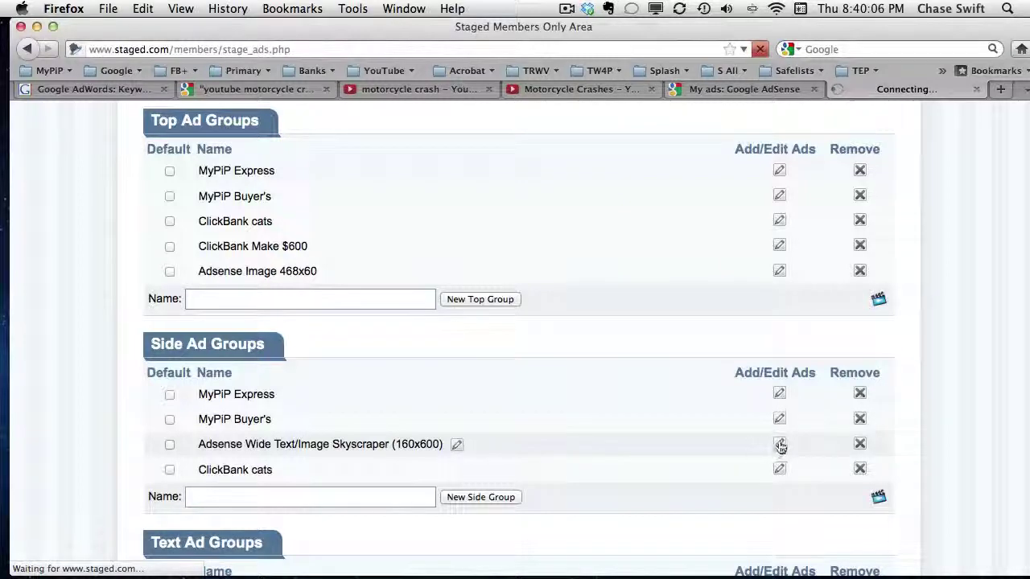
pyautogui.scroll(-5, 752, 448)
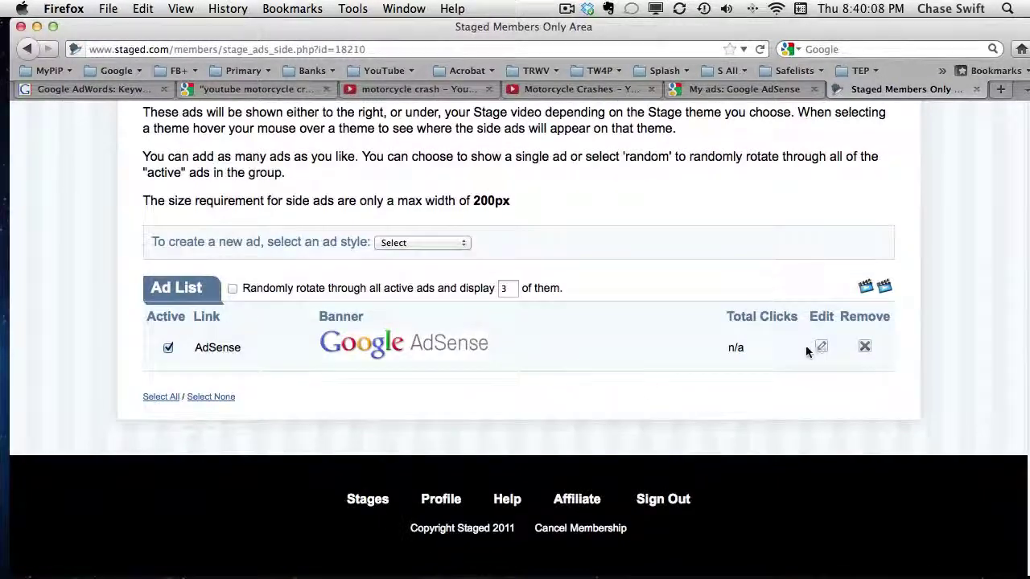
pyautogui.click(820, 348)
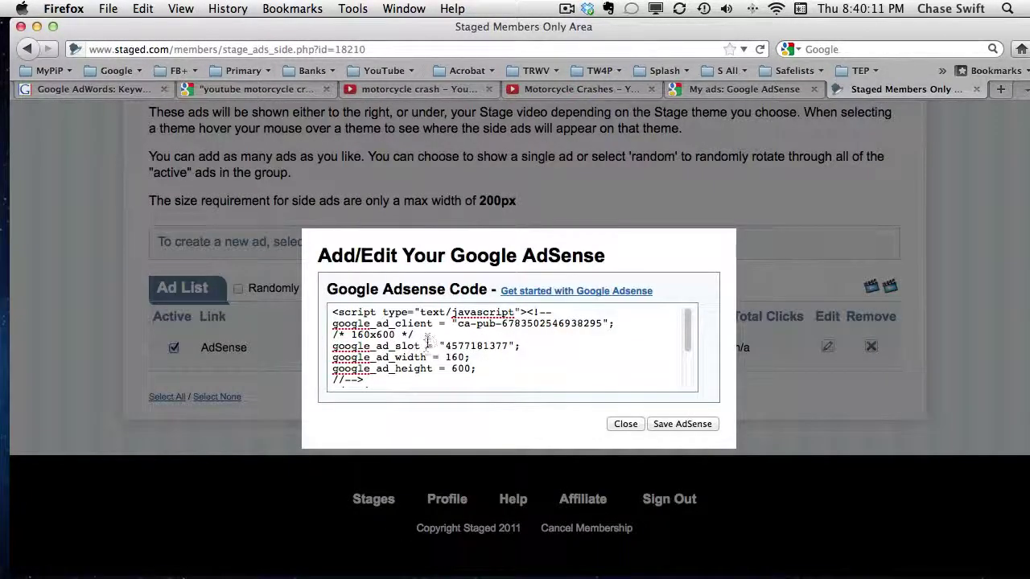
pyautogui.scroll(-3, 425, 337)
pyautogui.scroll(1, 425, 337)
pyautogui.scroll(2, 424, 337)
pyautogui.scroll(-3, 425, 337)
pyautogui.click(626, 424)
pyautogui.scroll(2, 568, 400)
pyautogui.scroll(3, 568, 400)
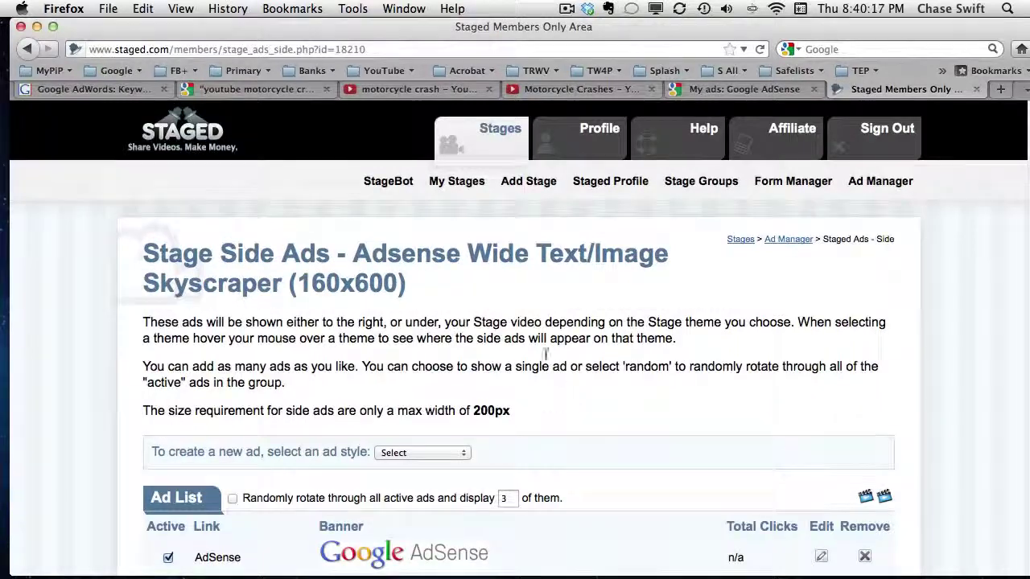
# Open the YouTube Motorcycle Crashes stage from My Stages, select its title, then return to Google results
pyautogui.click(456, 183)
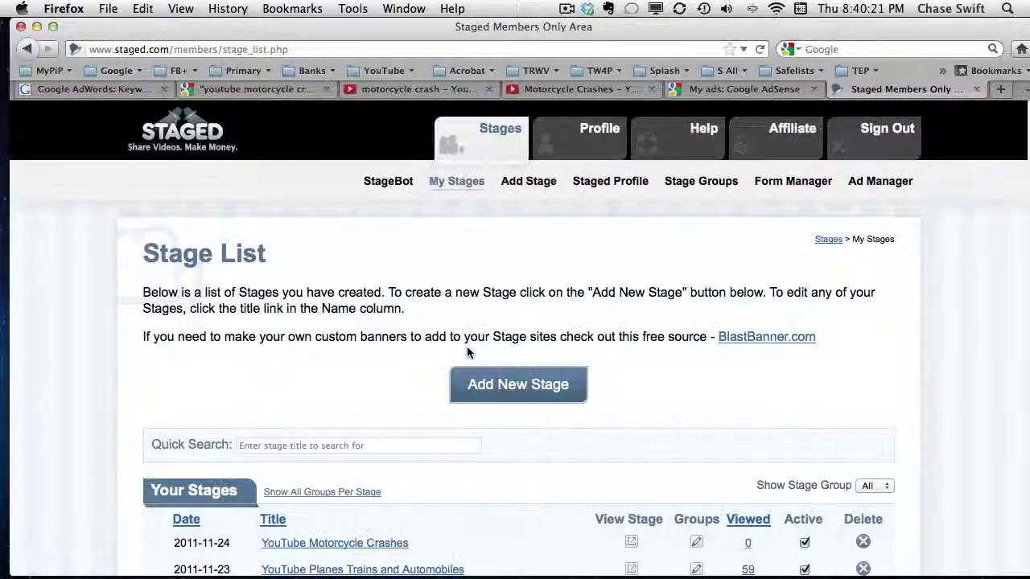
pyautogui.scroll(-3, 395, 410)
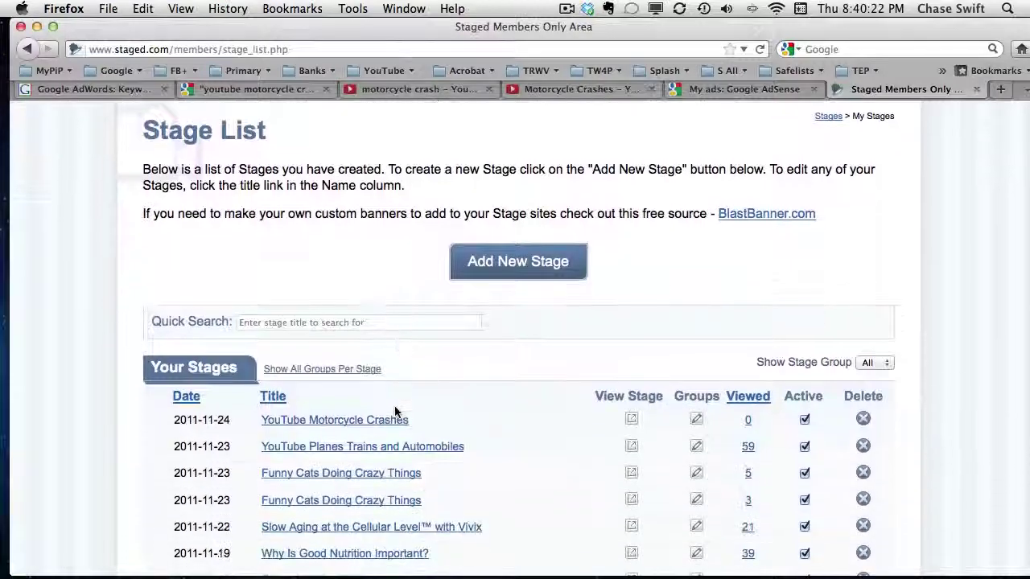
pyautogui.click(330, 420)
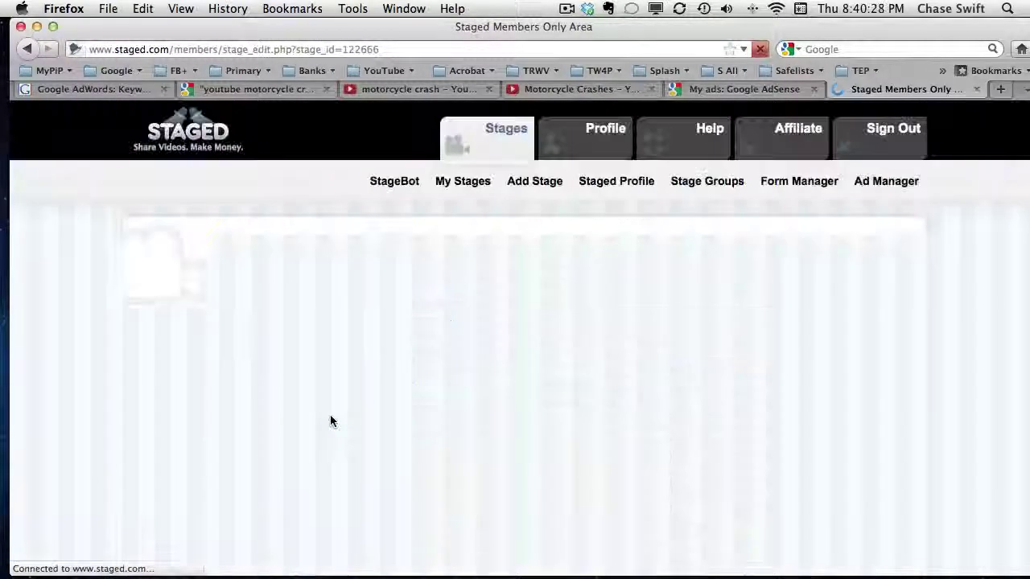
pyautogui.scroll(-3, 498, 400)
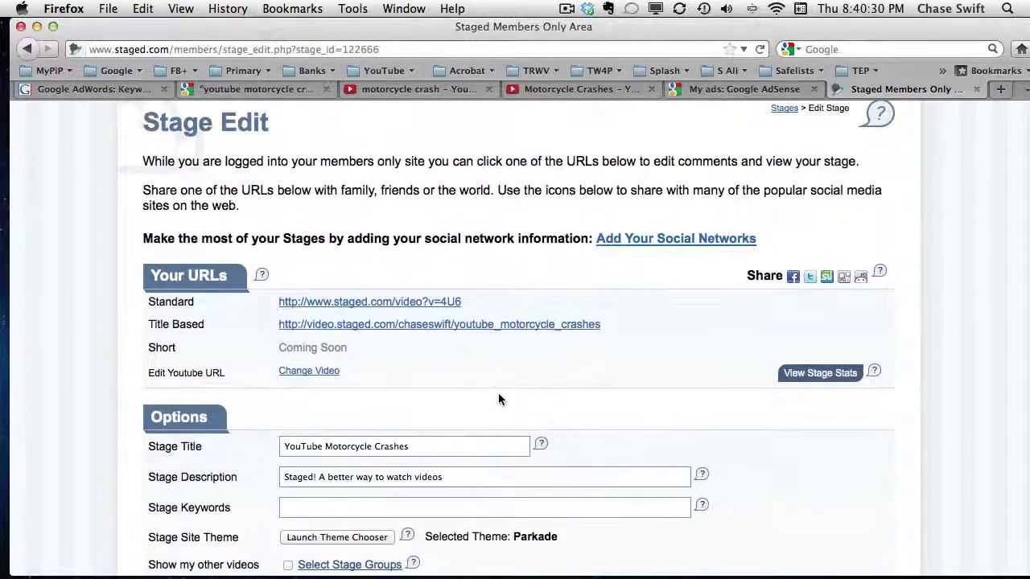
pyautogui.scroll(-3, 498, 400)
pyautogui.moveTo(420, 299); pyautogui.dragTo(292, 296)
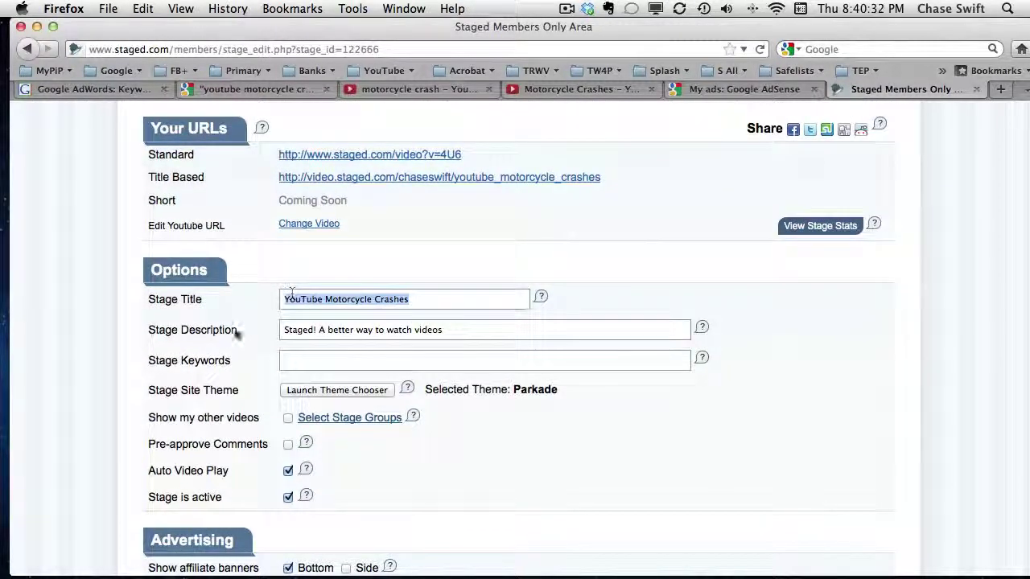
pyautogui.click(233, 89)
# Copy the Google query 'youtube motorcycle crashes' into the Stage Keywords field
pyautogui.moveTo(198, 150); pyautogui.dragTo(372, 150)
pyautogui.rightClick(292, 150)
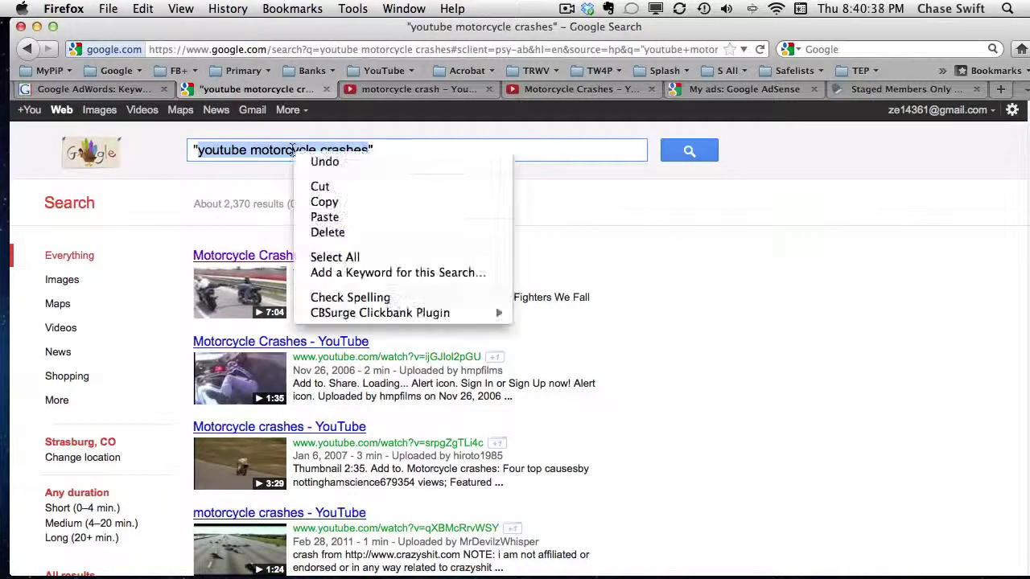
pyautogui.click(315, 202)
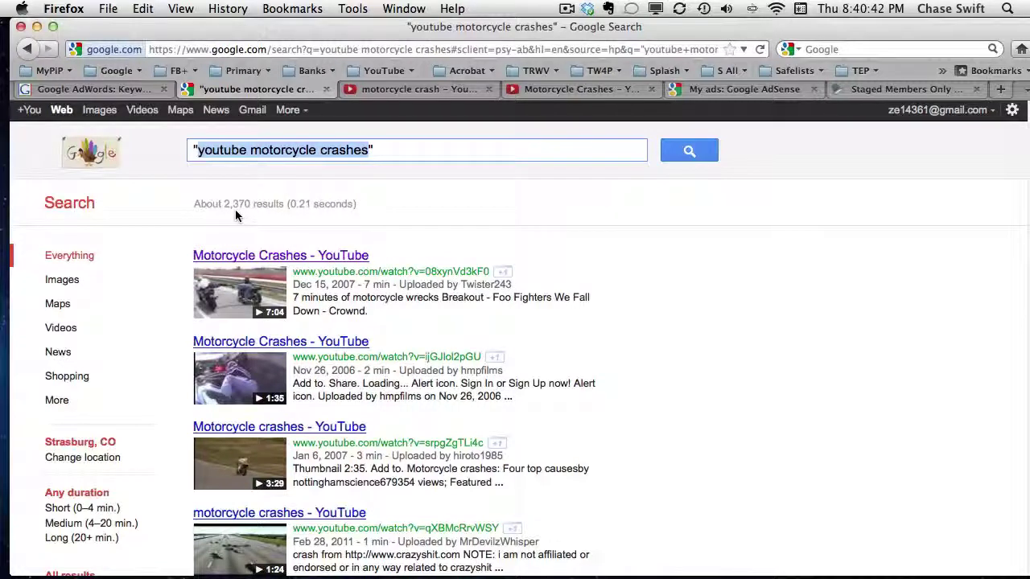
pyautogui.click(883, 95)
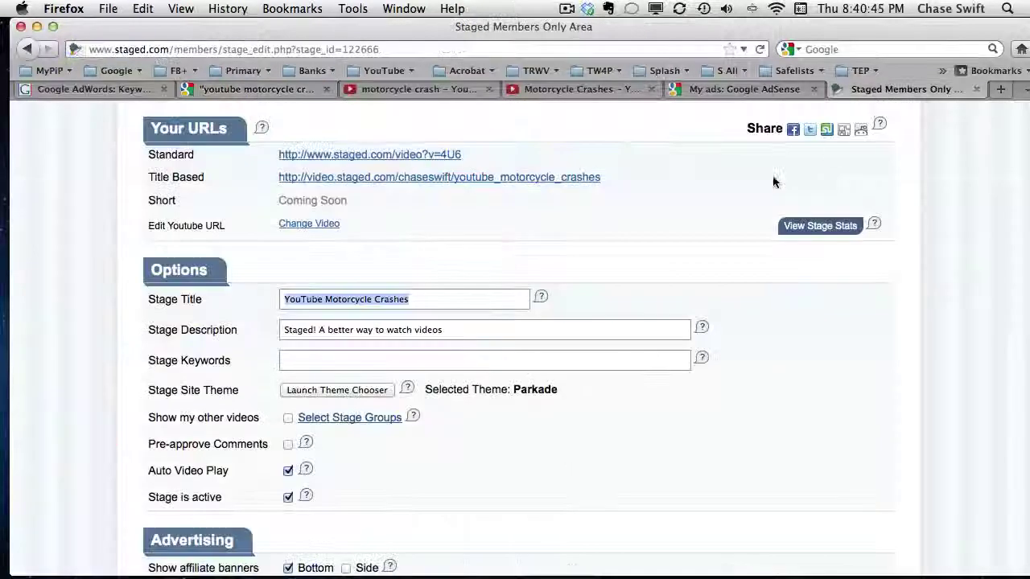
pyautogui.click(303, 360)
pyautogui.rightClick(301, 362)
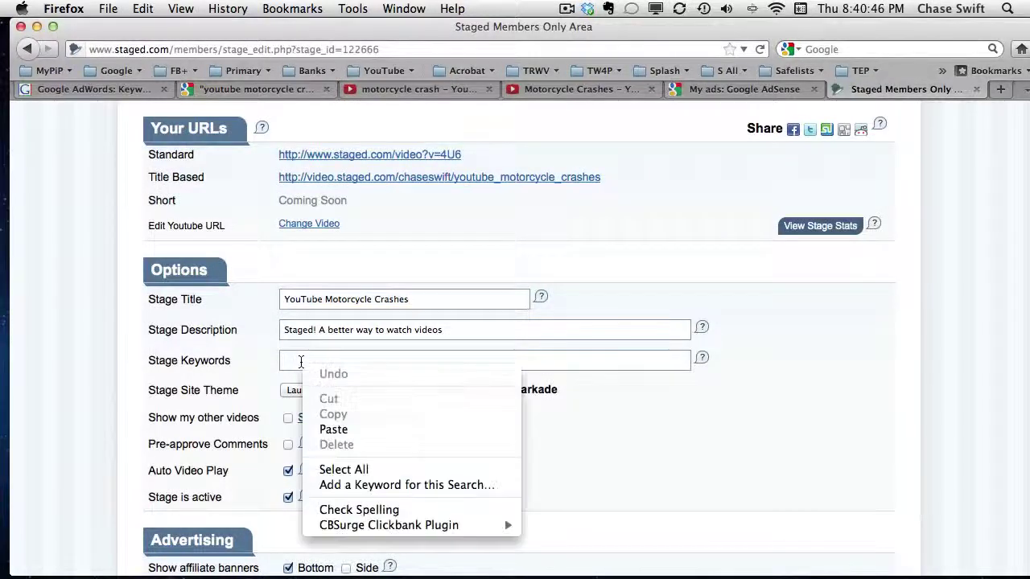
pyautogui.click(333, 429)
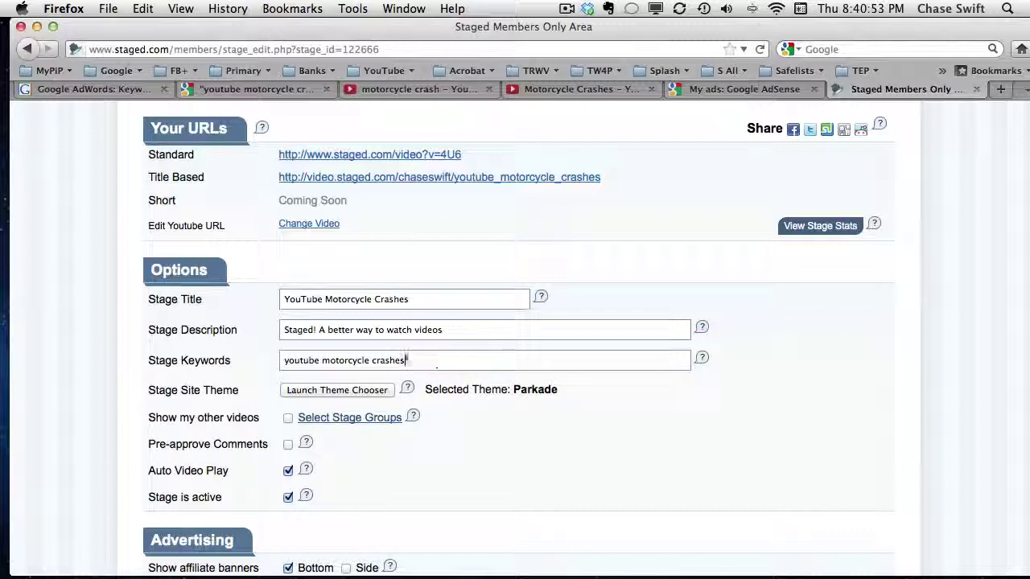
# Append the comma-separated keywords 'motorcycle accidents, motorcycle crashes' after it
pyautogui.write(',')
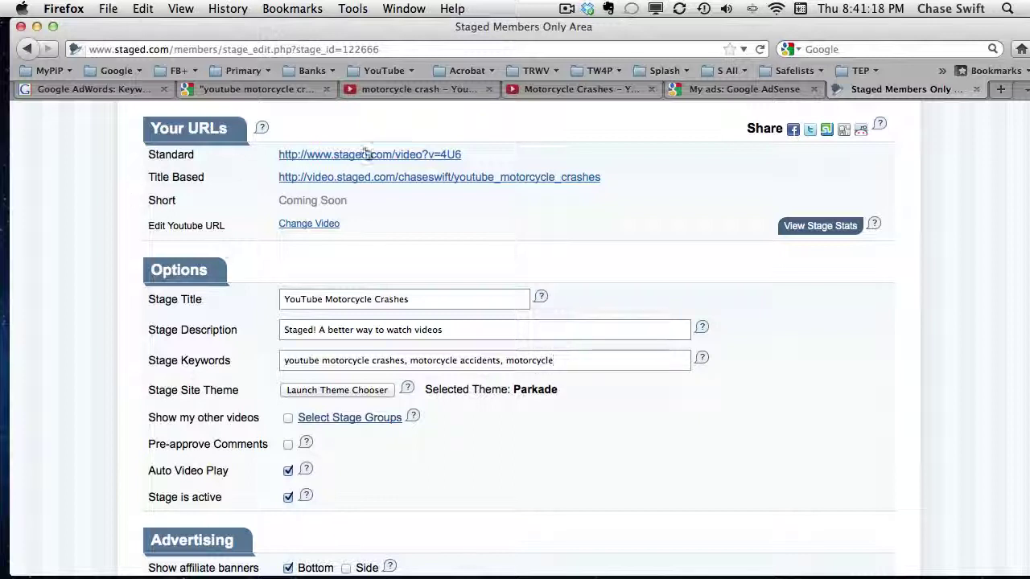
pyautogui.click(295, 92)
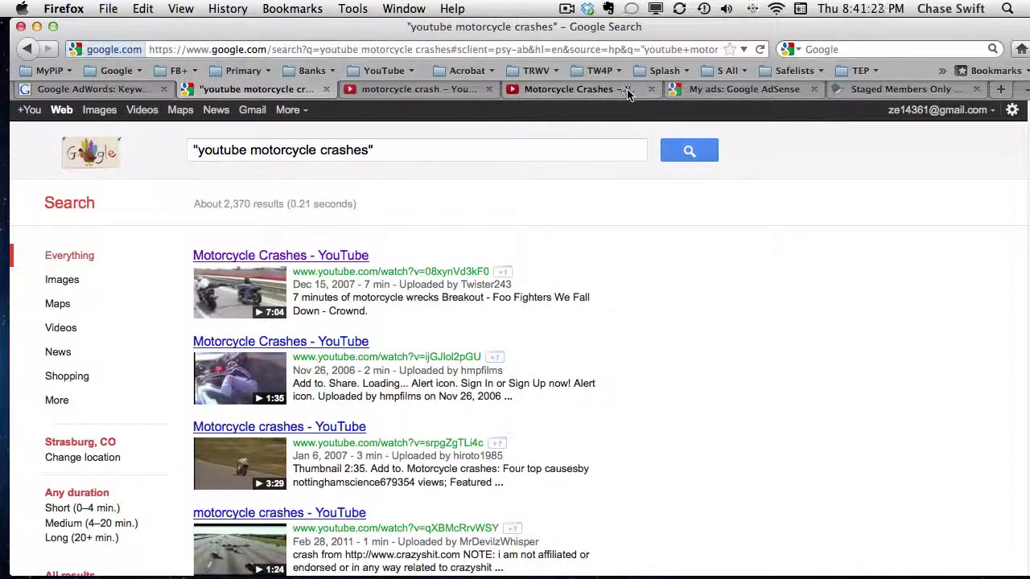
pyautogui.click(869, 90)
pyautogui.click(567, 354)
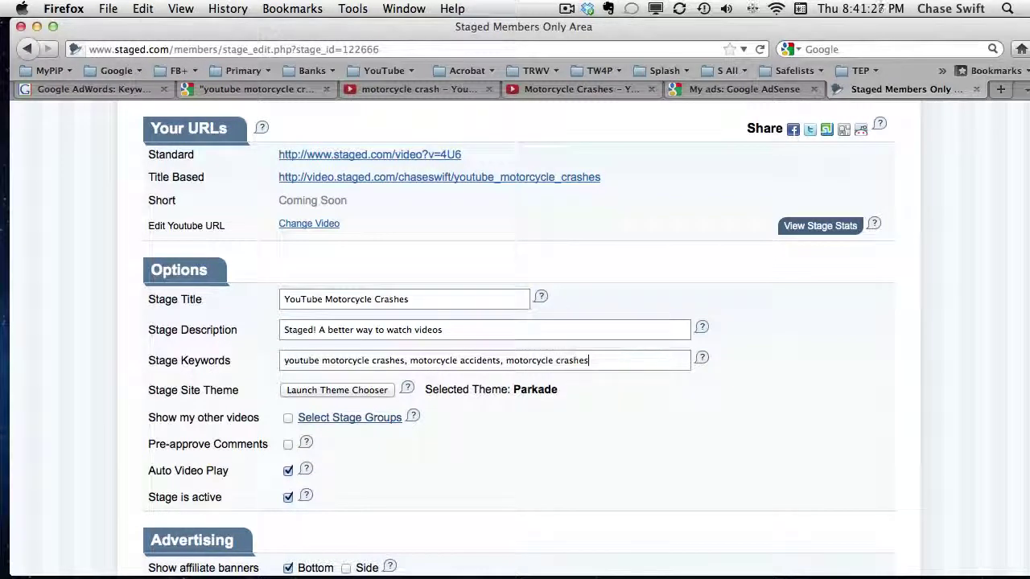
# Replace the stage description with the stage title, prefixed by 'Watch These'
pyautogui.moveTo(284, 361); pyautogui.dragTo(405, 361)
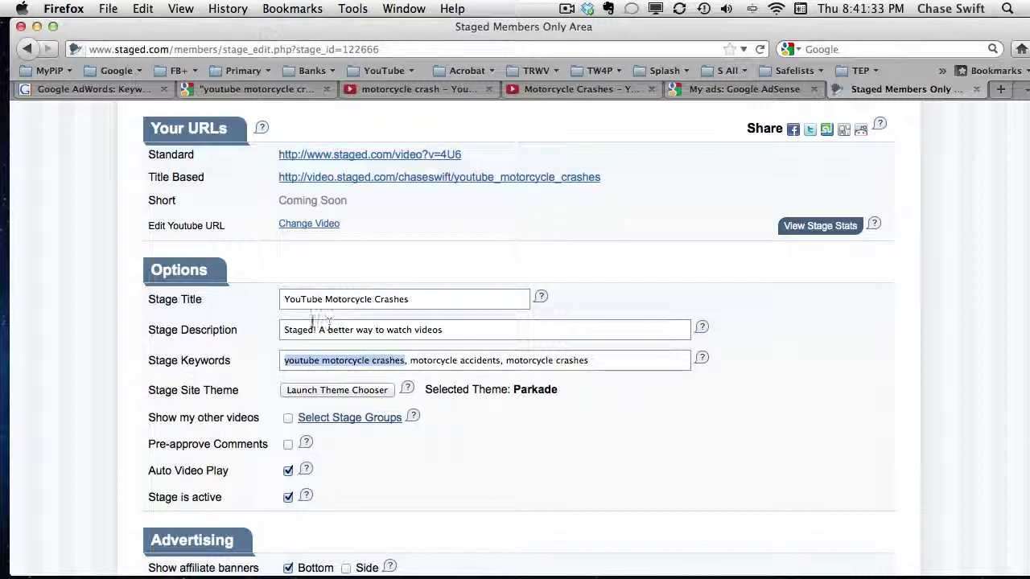
pyautogui.click(445, 330)
pyautogui.moveTo(445, 330); pyautogui.dragTo(397, 310)
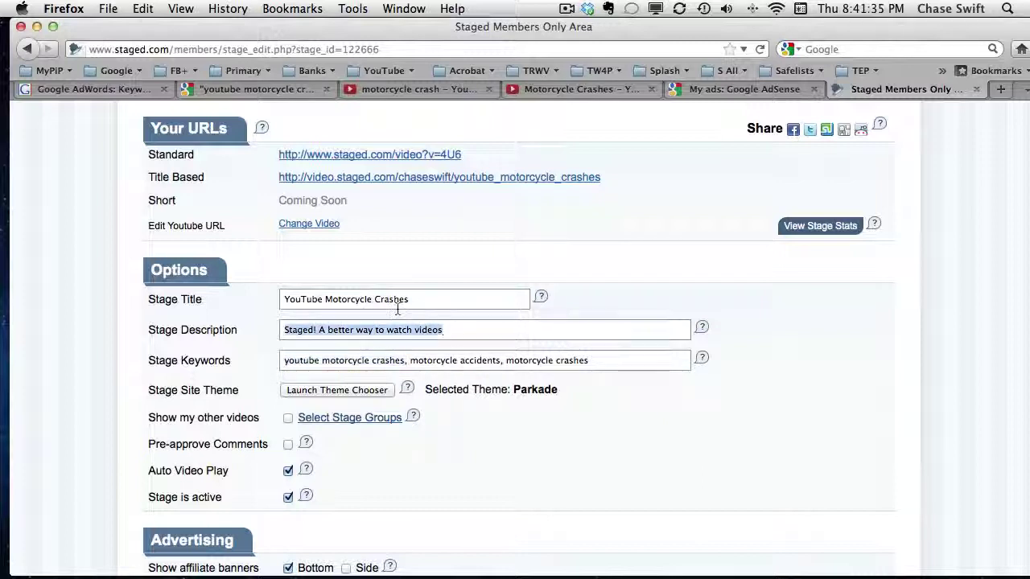
pyautogui.click(393, 299)
pyautogui.tripleClick(378, 298)
pyautogui.click(354, 330)
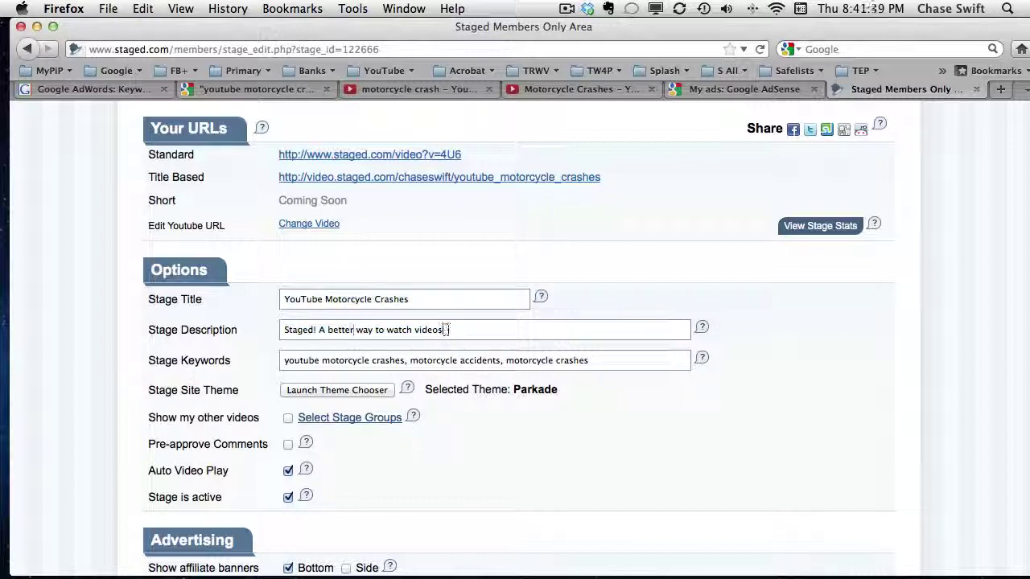
pyautogui.press('super+a')
pyautogui.press('super+v')
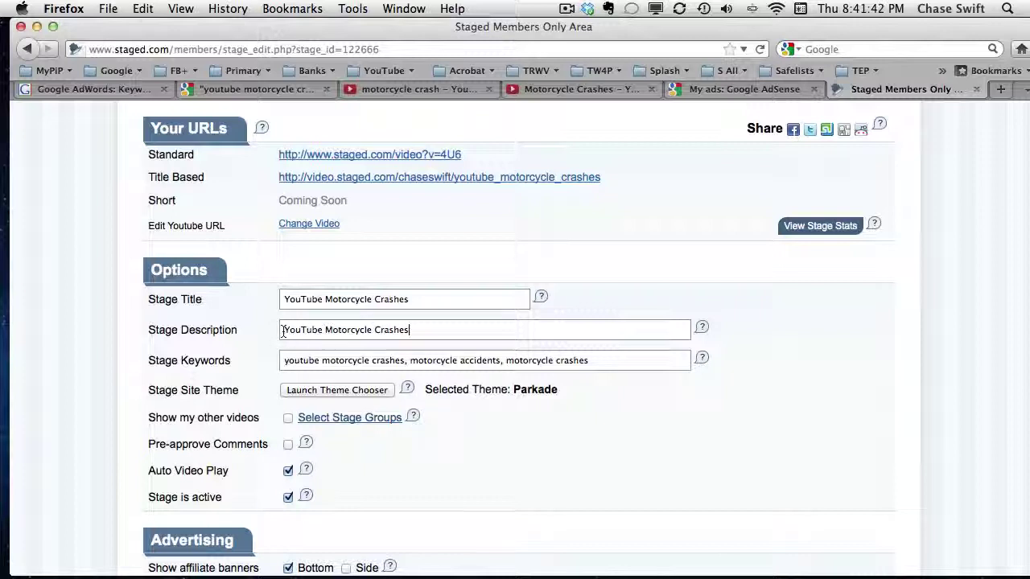
pyautogui.write('Watch These')
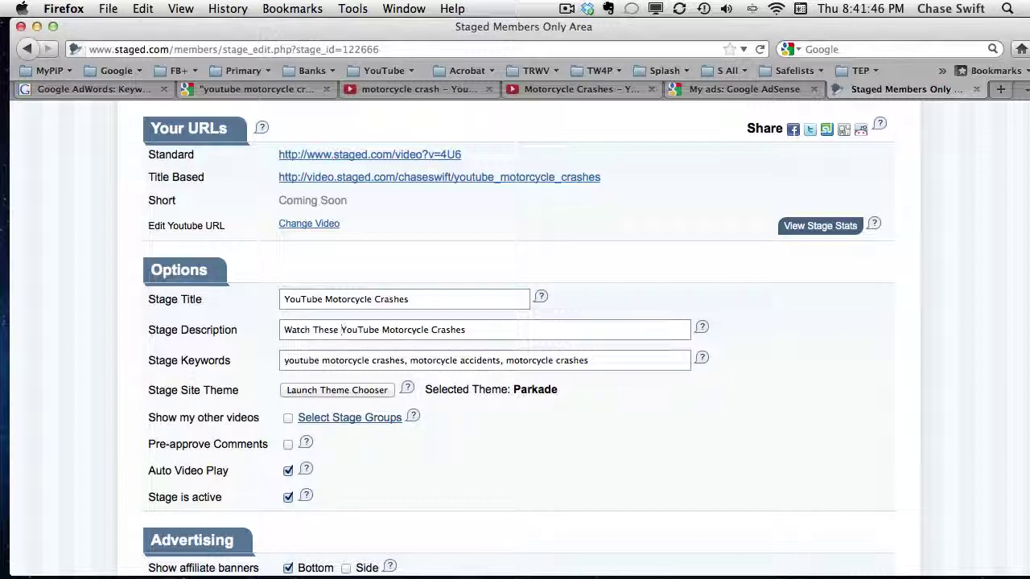
# End the description with an exclamation mark and turn on Pre-approve Comments
pyautogui.click(483, 330)
pyautogui.write('!')
pyautogui.scroll(-5, 482, 431)
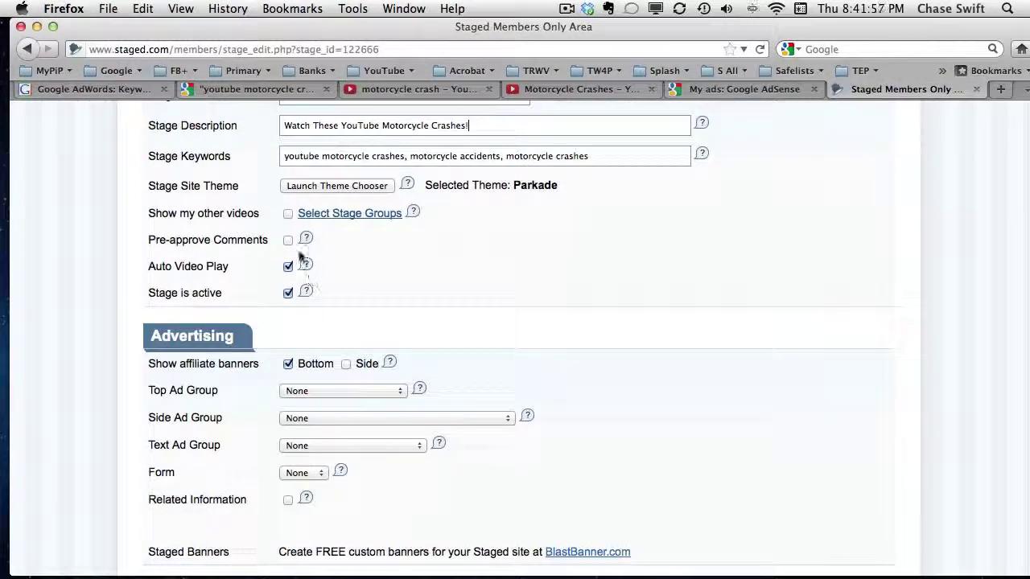
pyautogui.click(287, 241)
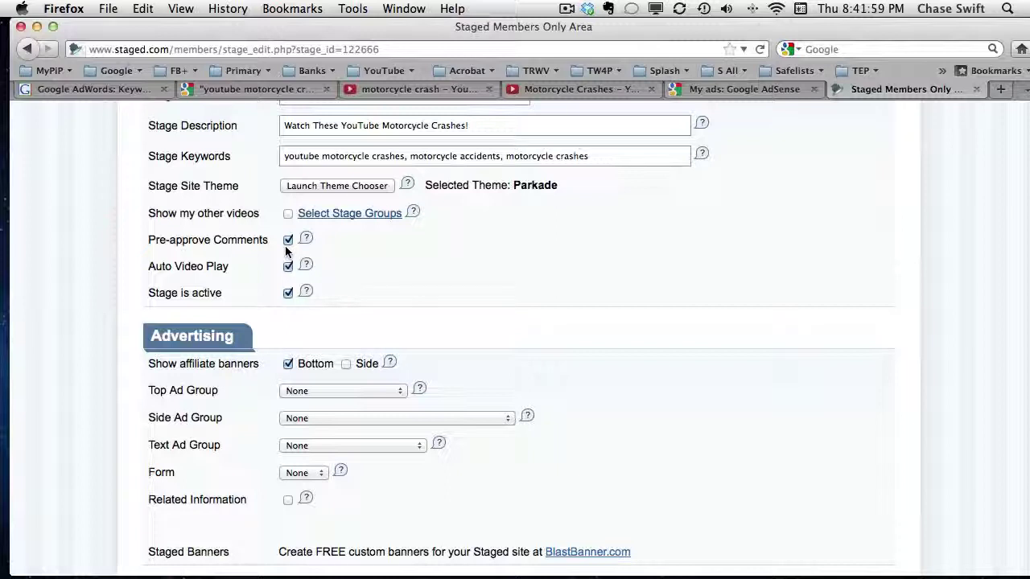
# Drop the Bottom banner; set top Adsense Image 468x60, side AdSense skyscraper, text MyPiP Express Turnkey Text
pyautogui.scroll(-1, 419, 367)
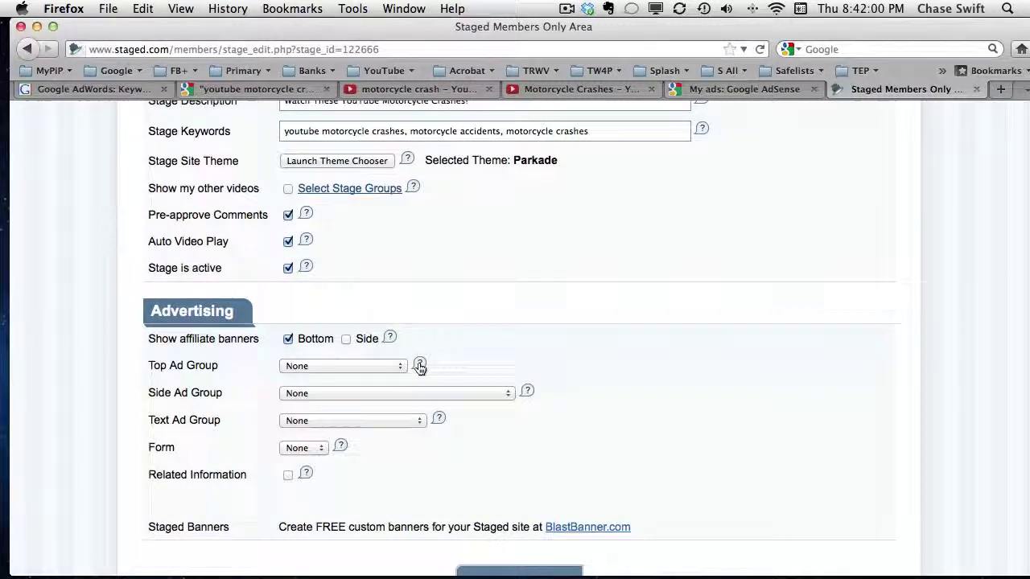
pyautogui.scroll(-2, 310, 313)
pyautogui.click(287, 303)
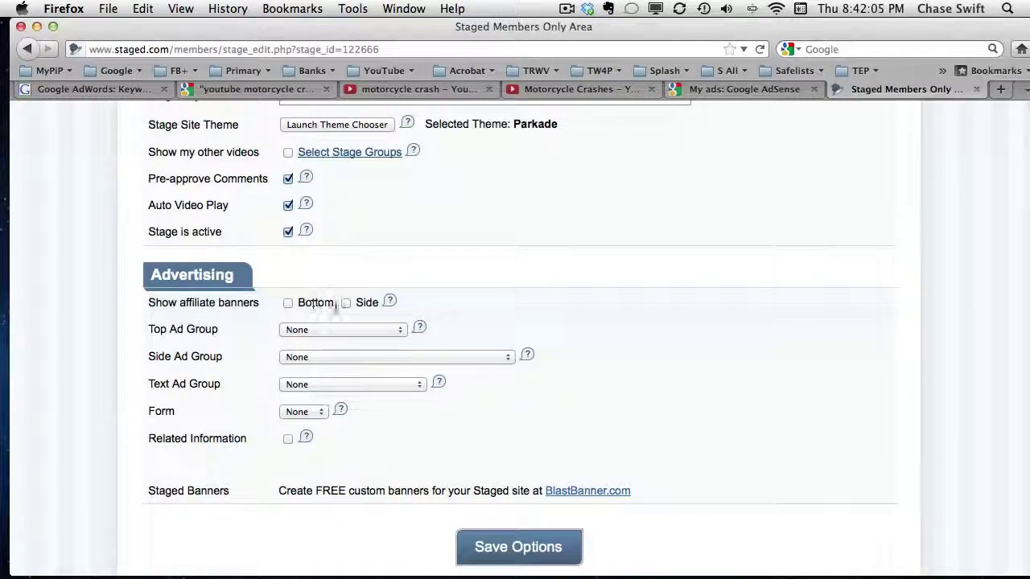
pyautogui.click(350, 330)
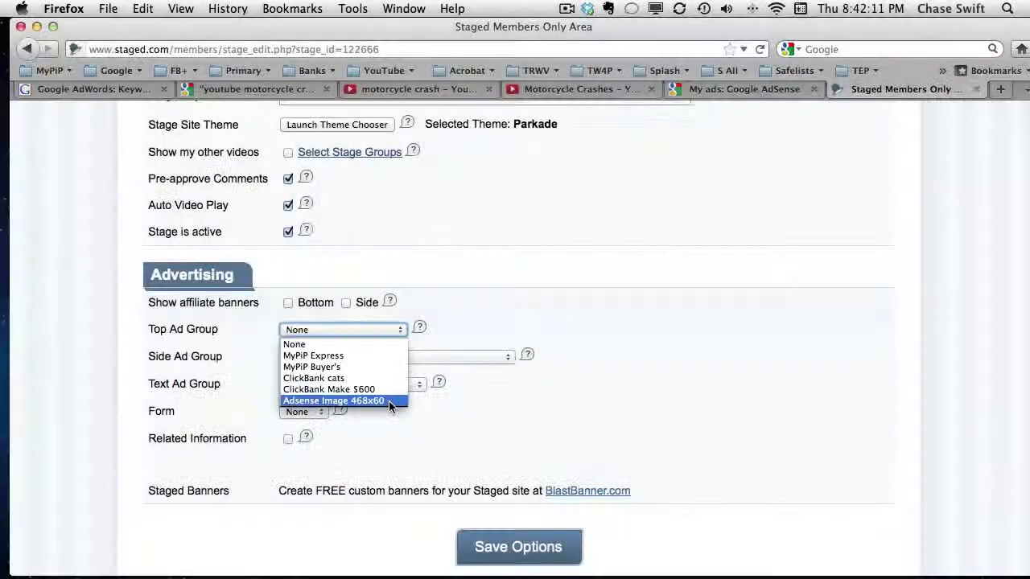
pyautogui.click(389, 400)
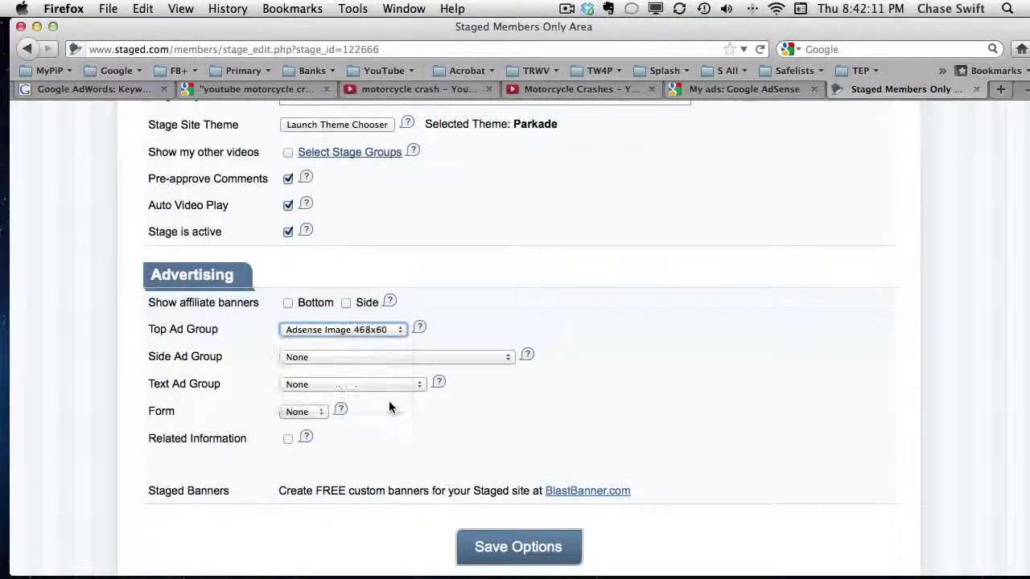
pyautogui.click(375, 356)
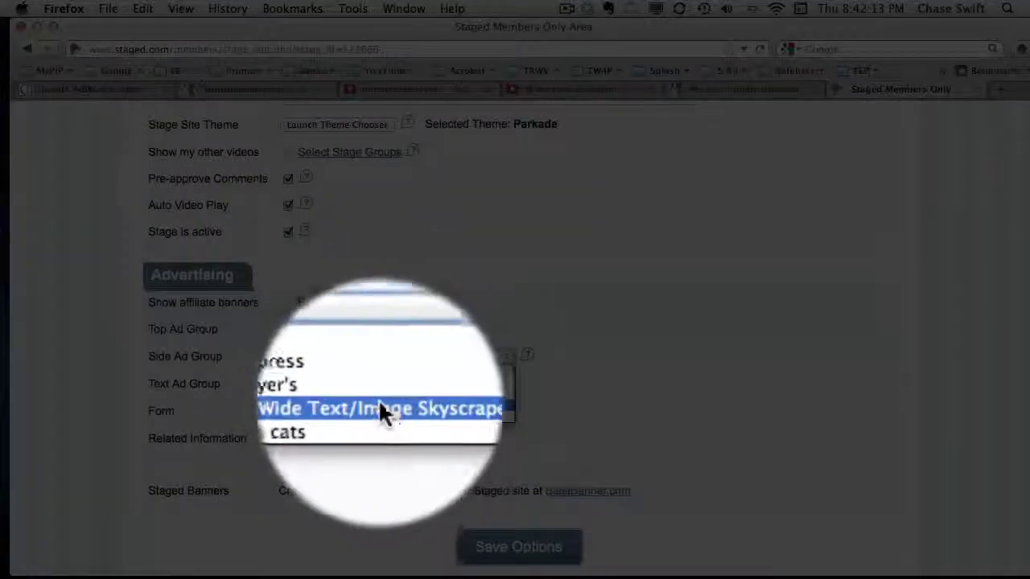
pyautogui.click(403, 403)
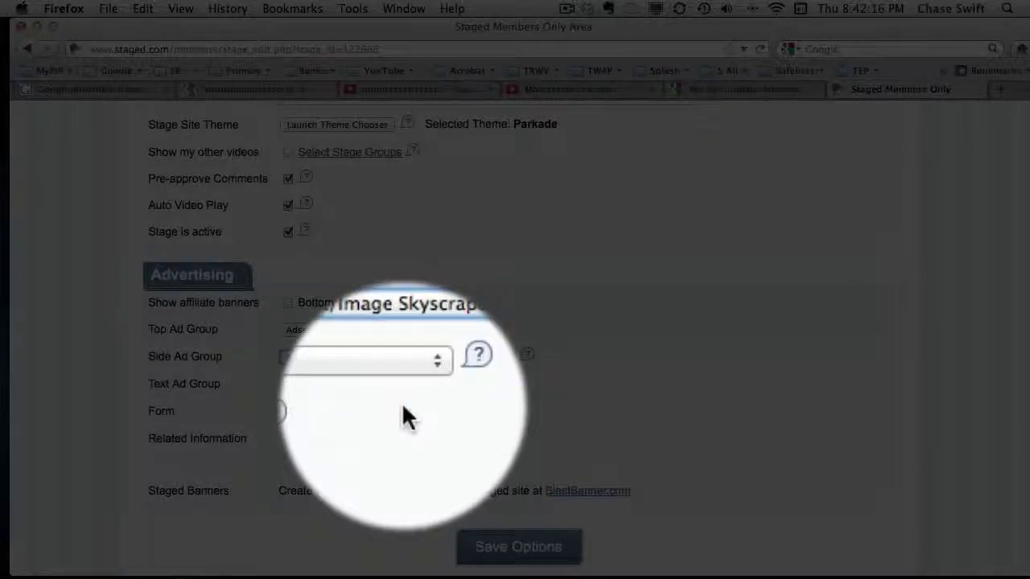
pyautogui.click(354, 385)
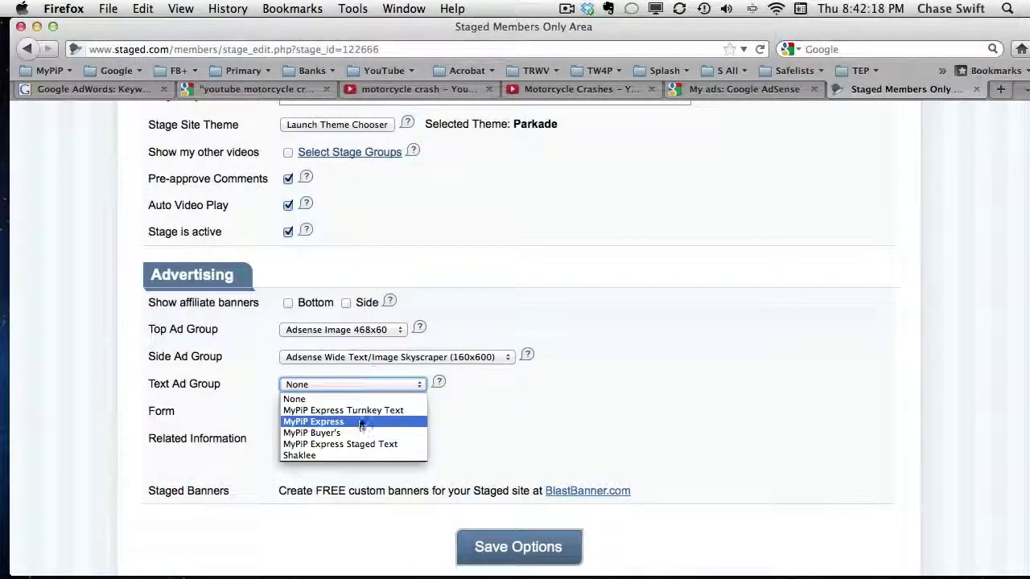
pyautogui.click(363, 411)
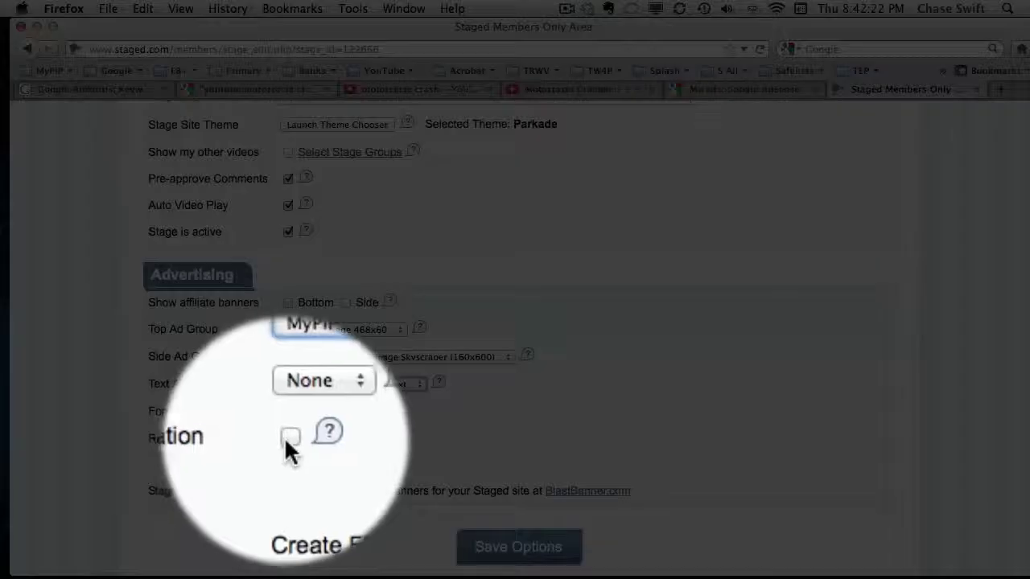
# Enable Related Information and save the stage options
pyautogui.click(287, 439)
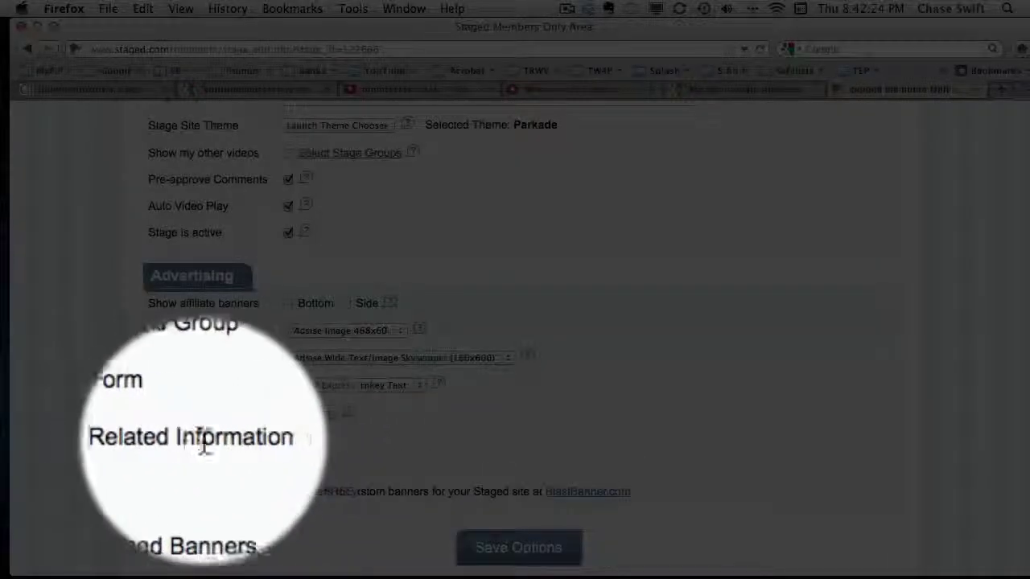
pyautogui.click(306, 439)
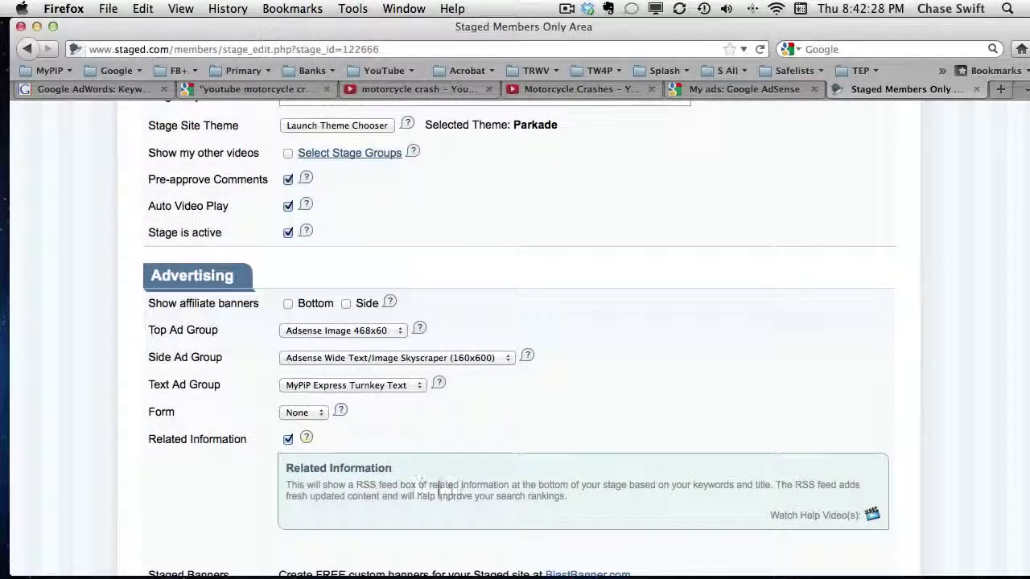
pyautogui.click(308, 439)
pyautogui.scroll(-3, 378, 438)
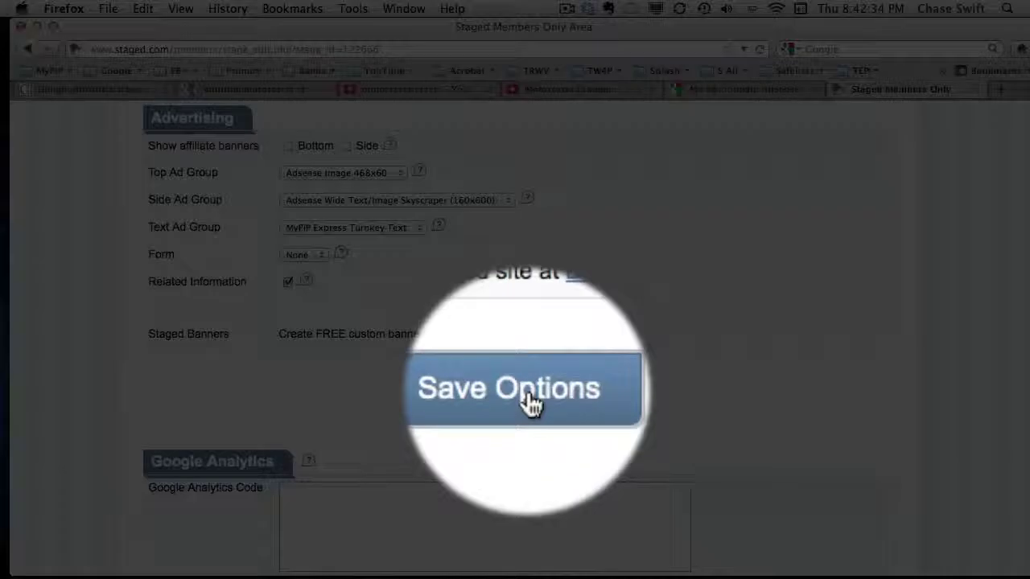
pyautogui.click(527, 394)
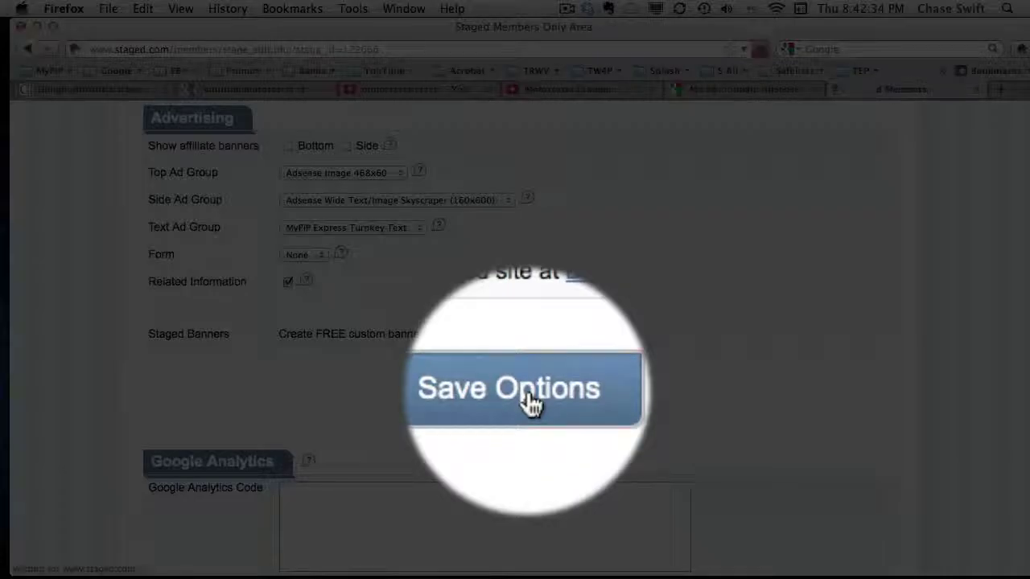
# Review the published page's video, top banner and skyscraper ads, then show the AdSense ad units list
pyautogui.scroll(-4, 506, 400)
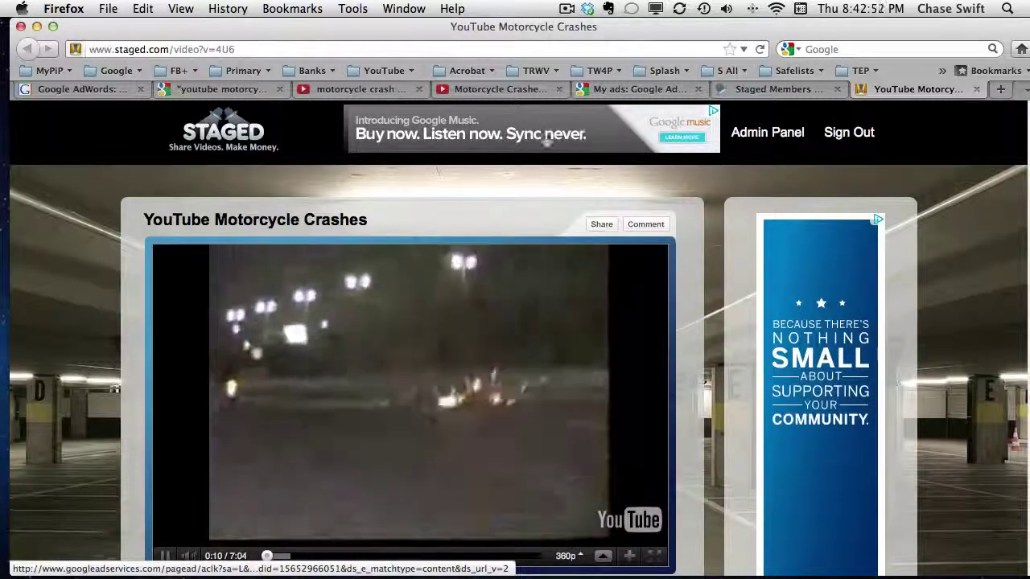
pyautogui.scroll(-1, 387, 410)
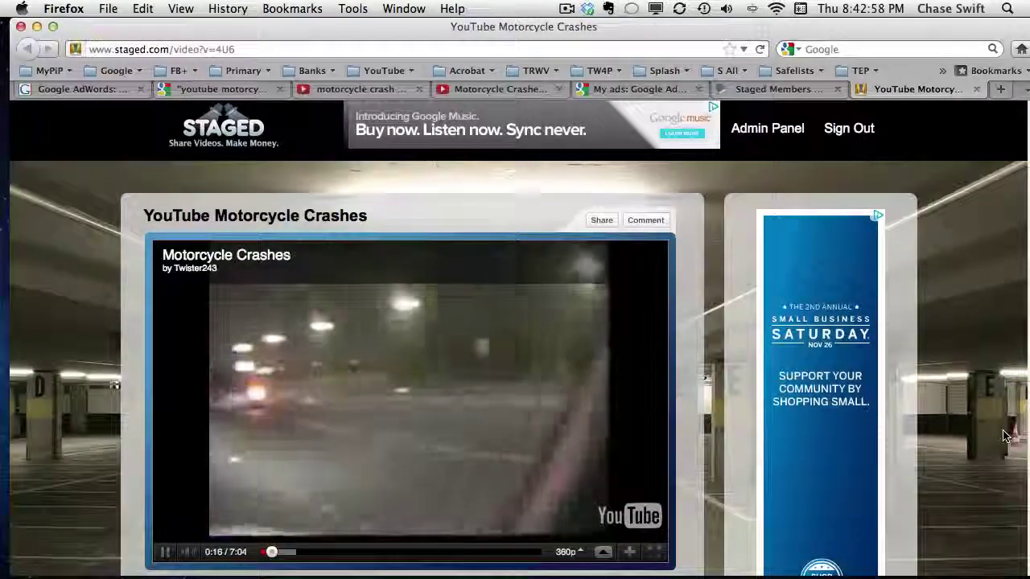
pyautogui.scroll(-3, 1015, 434)
pyautogui.scroll(3, 827, 248)
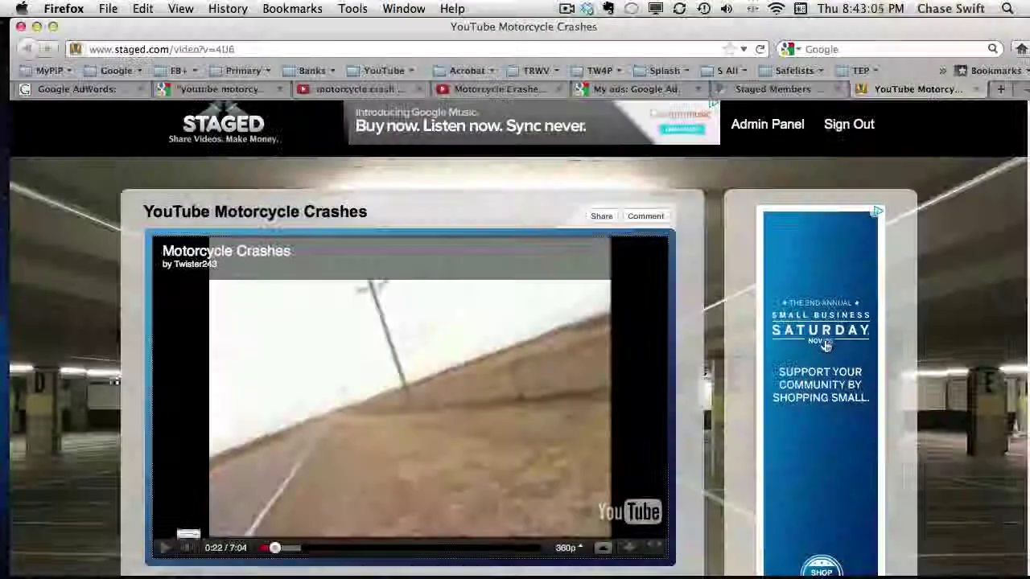
pyautogui.scroll(-2, 825, 262)
pyautogui.scroll(-2, 807, 334)
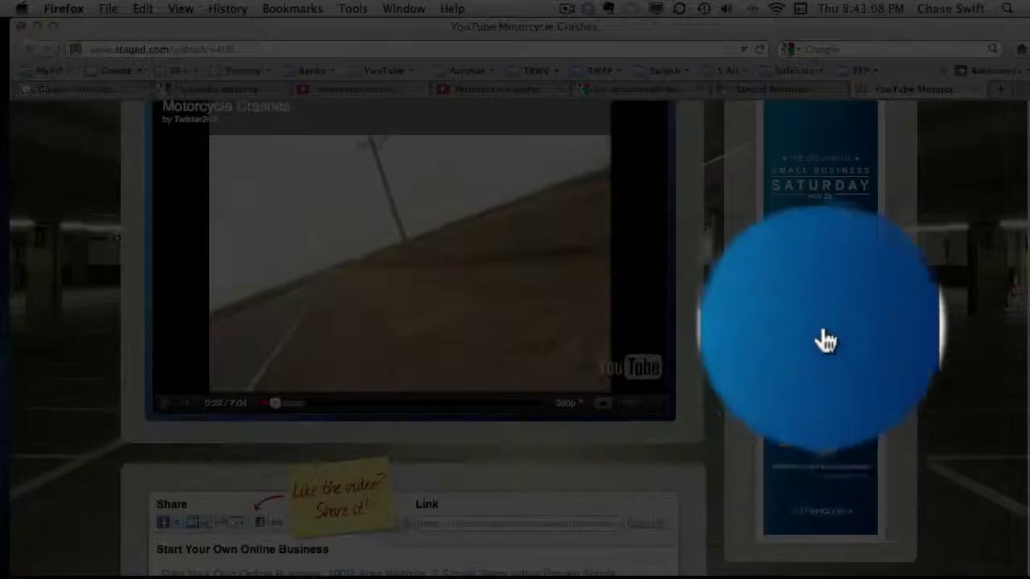
pyautogui.scroll(2, 820, 322)
pyautogui.scroll(1, 819, 320)
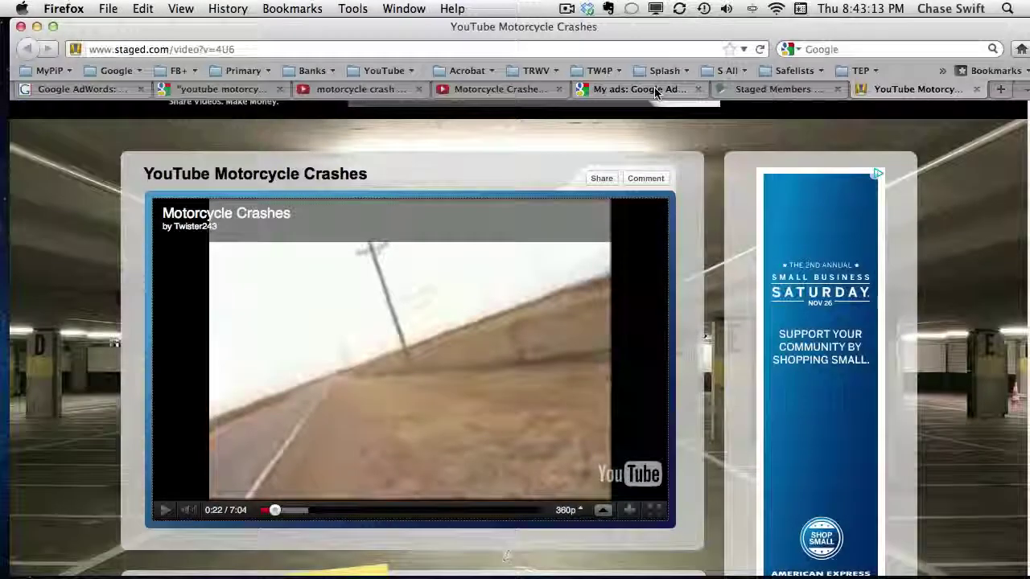
pyautogui.click(658, 85)
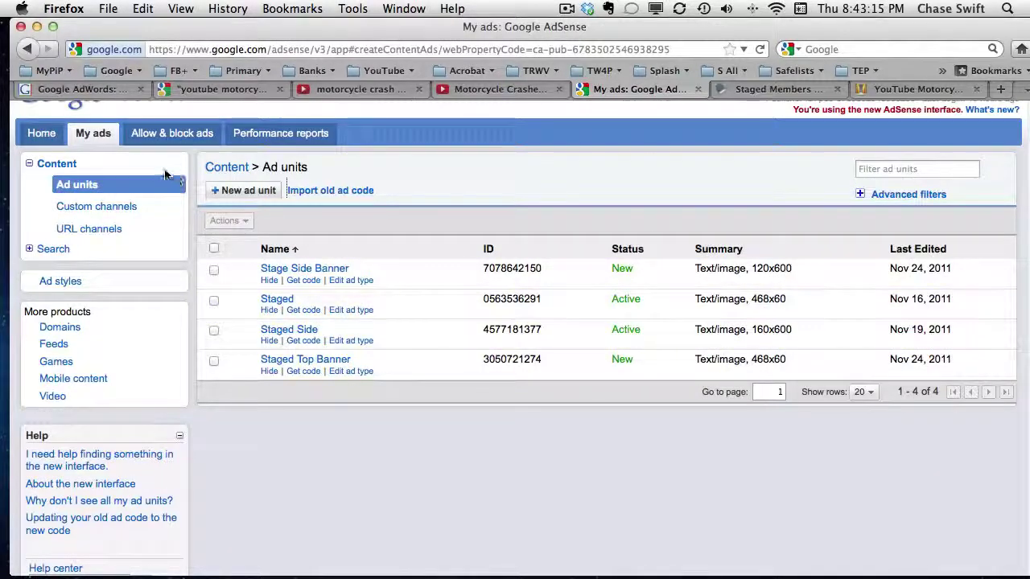
# View the AdSense daily report for Nov 17–23: 442 page views, 4 clicks, $4.81
pyautogui.click(310, 135)
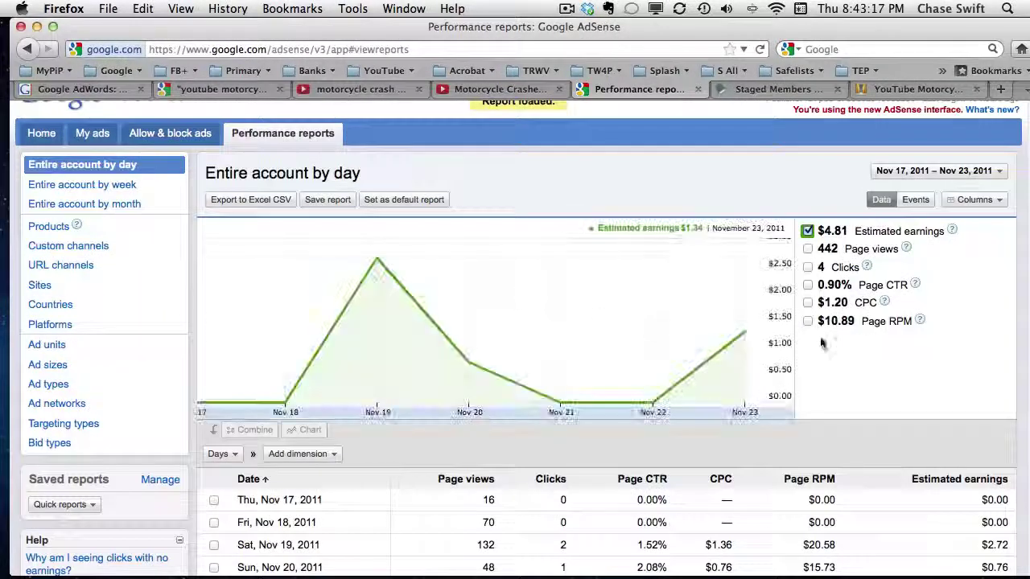
pyautogui.scroll(-8, 713, 370)
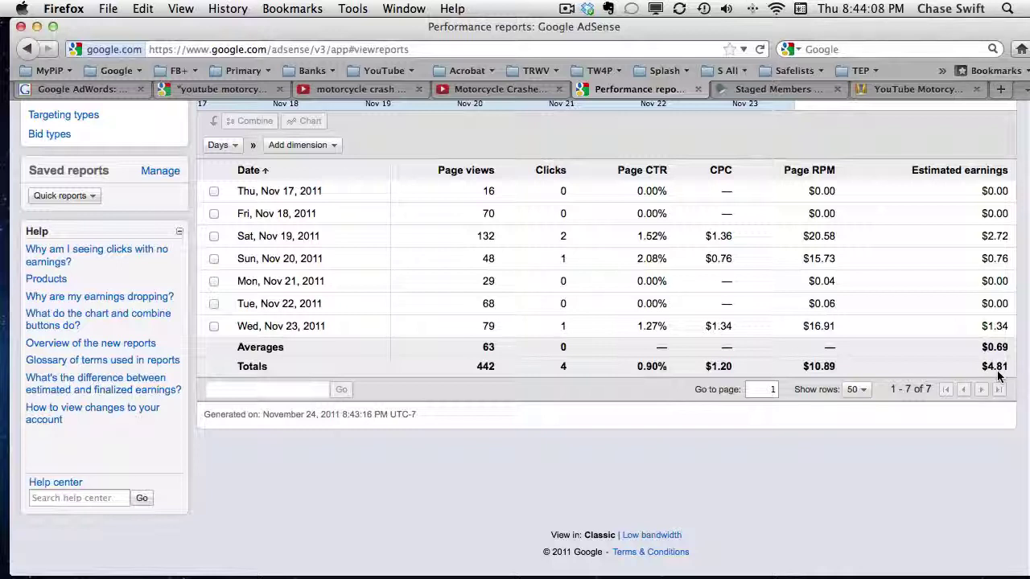
# Test the published page's text ad, close the MyPIP Express page, and check Related Information
pyautogui.click(797, 90)
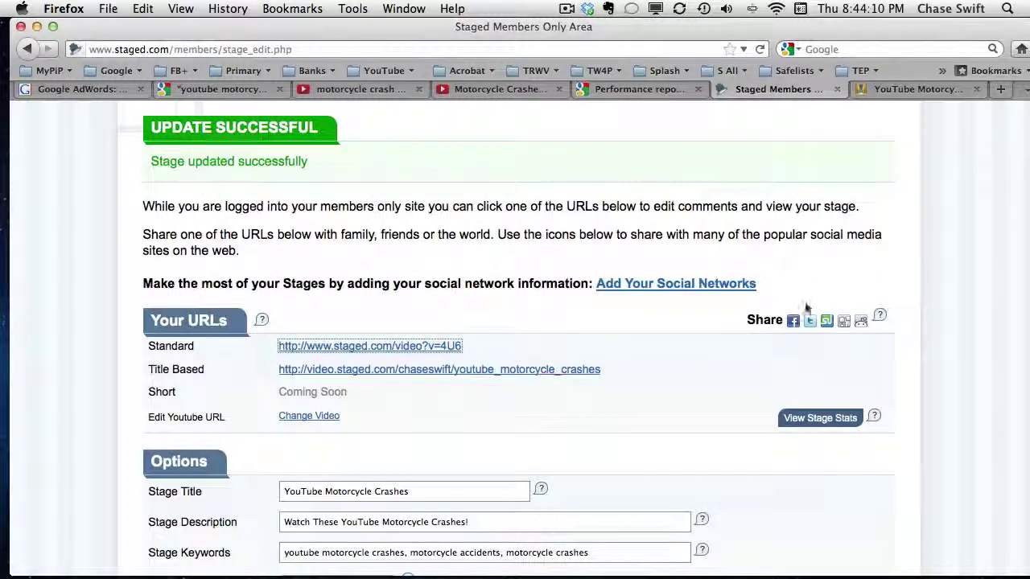
pyautogui.click(925, 89)
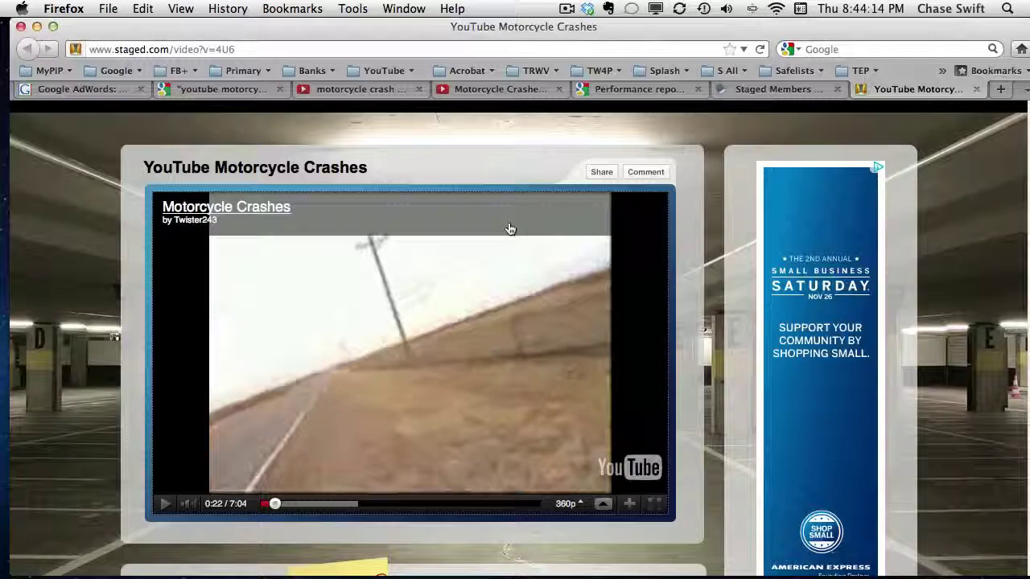
pyautogui.scroll(-5, 711, 217)
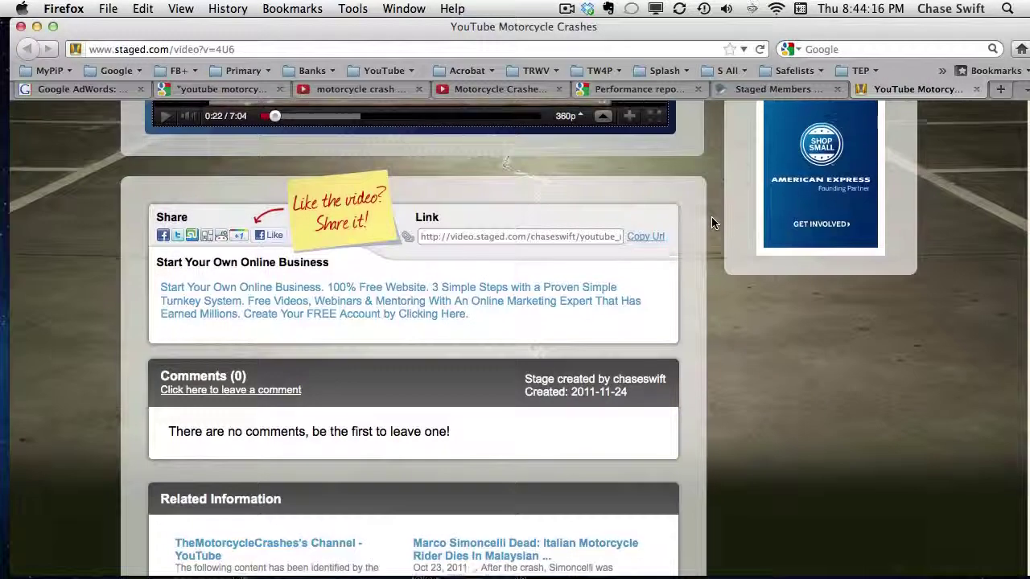
pyautogui.scroll(5, 711, 217)
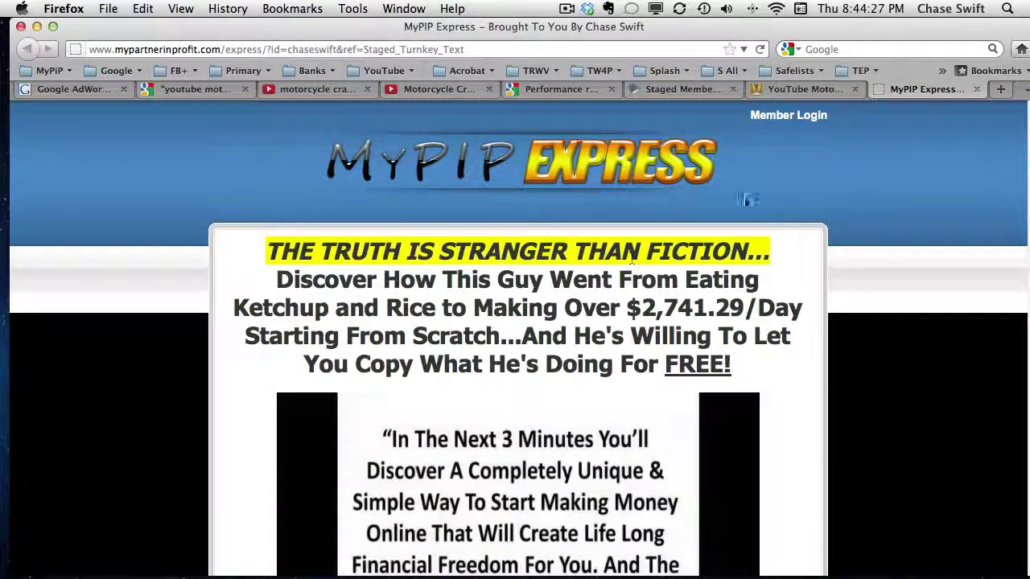
pyautogui.click(977, 93)
pyautogui.scroll(-4, 616, 310)
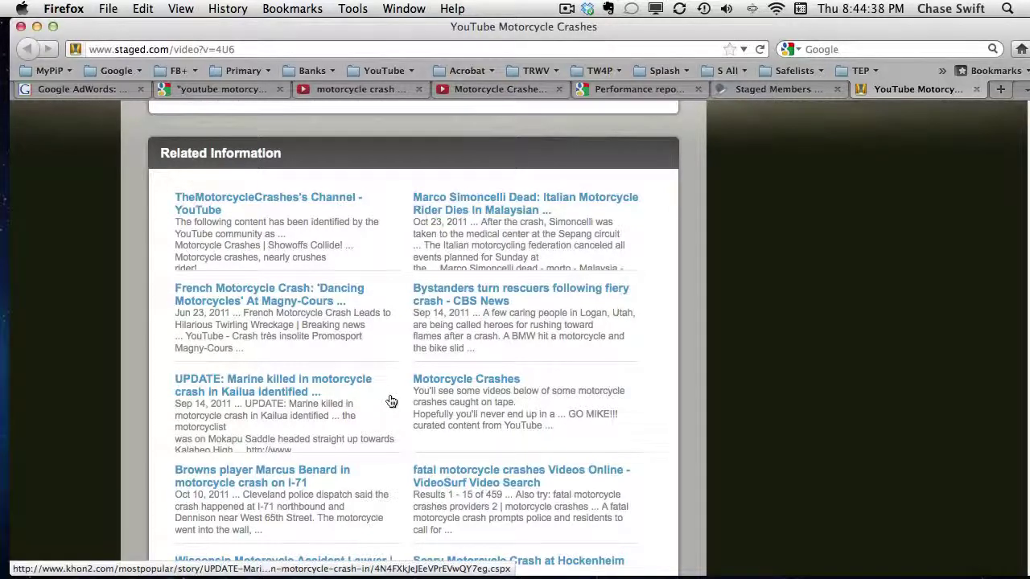
pyautogui.click(215, 90)
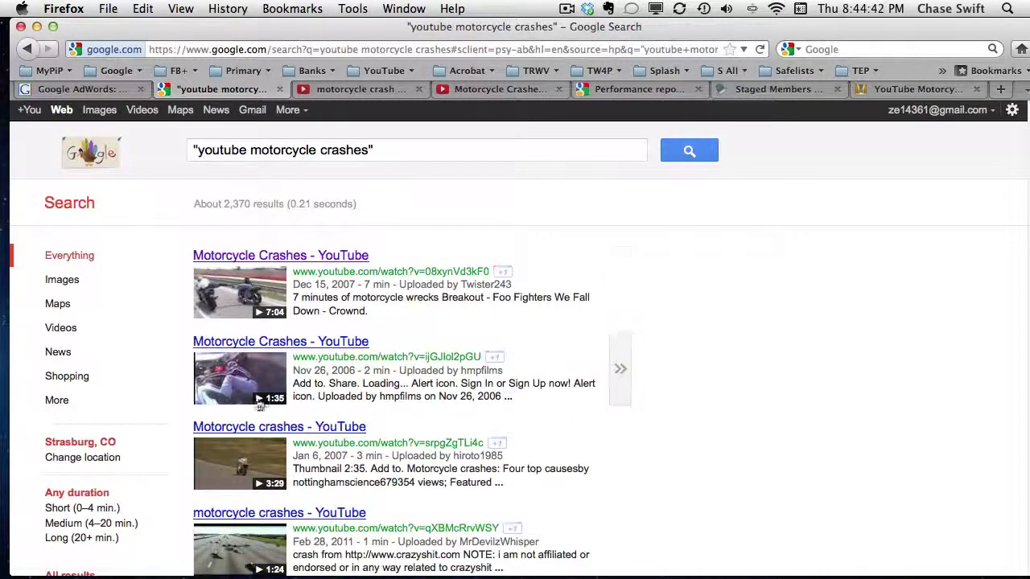
# Revisit the Google results, keyword ideas, YouTube search and original Motorcycle Crashes video
pyautogui.scroll(-5, 420, 453)
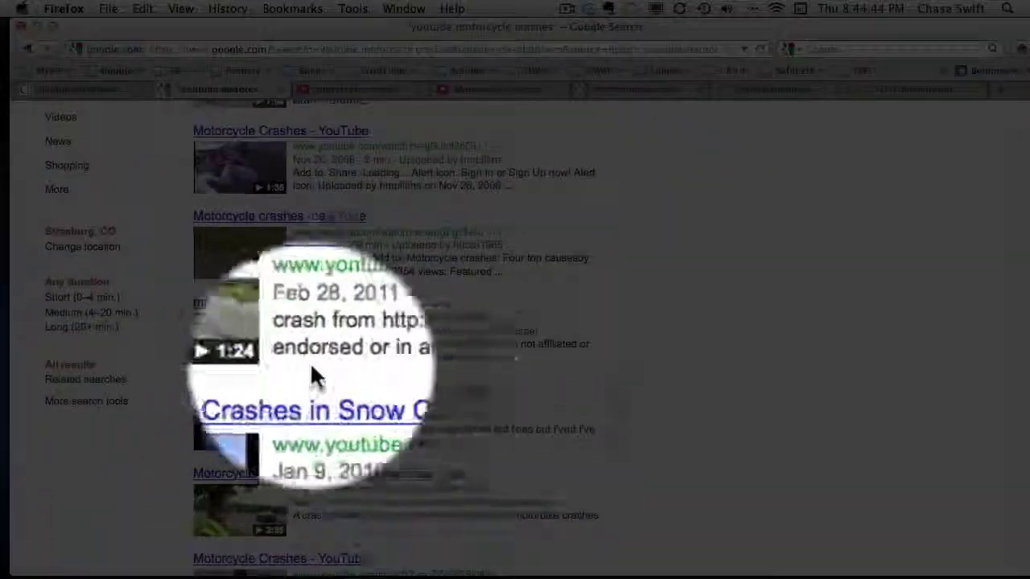
pyautogui.scroll(5, 388, 365)
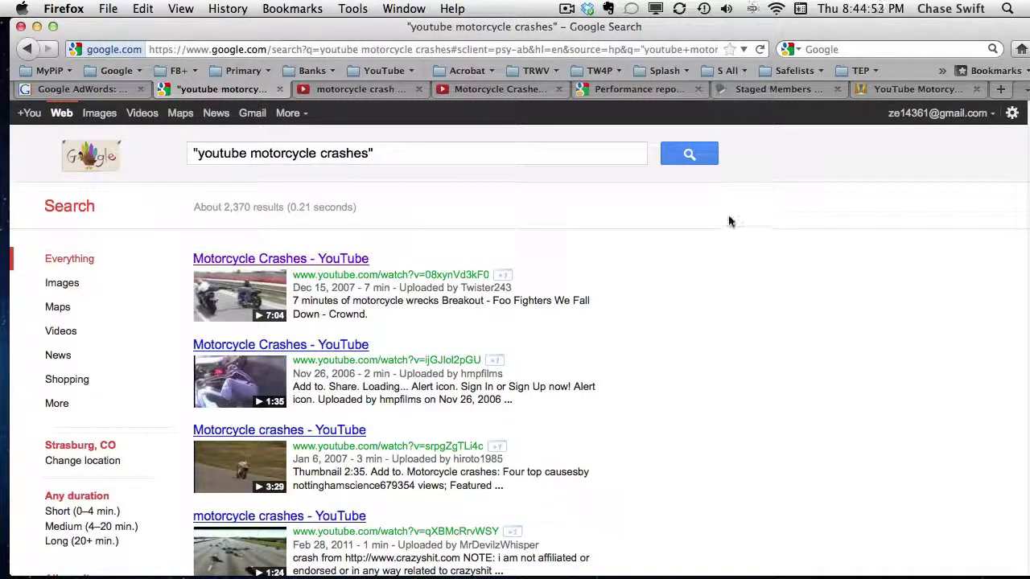
pyautogui.click(112, 91)
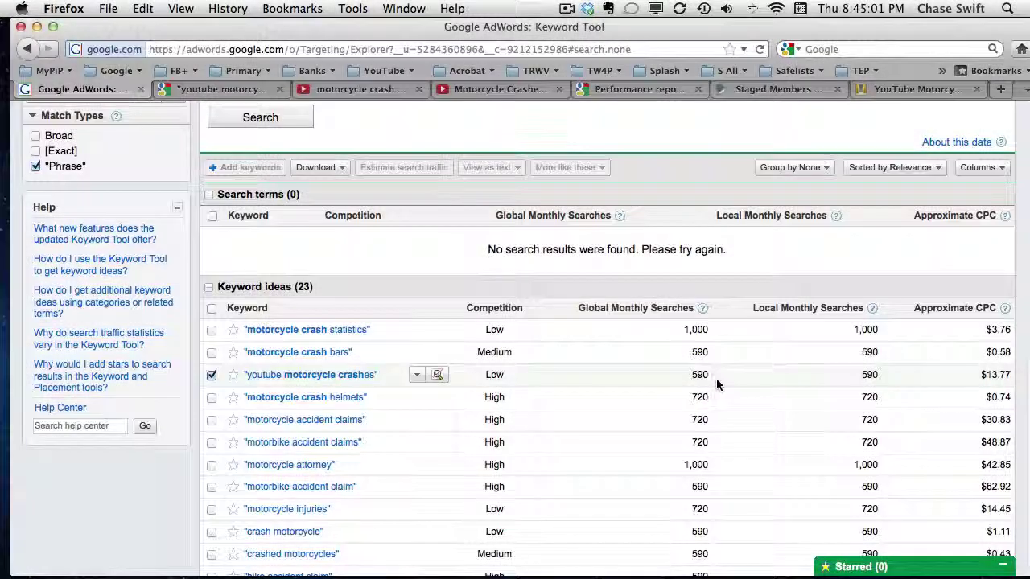
pyautogui.click(217, 88)
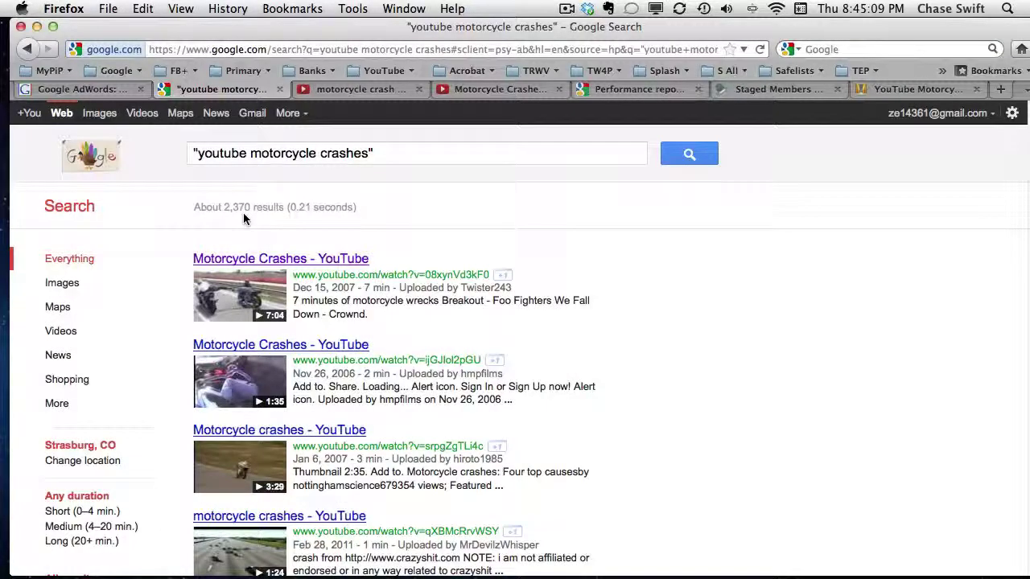
pyautogui.click(384, 87)
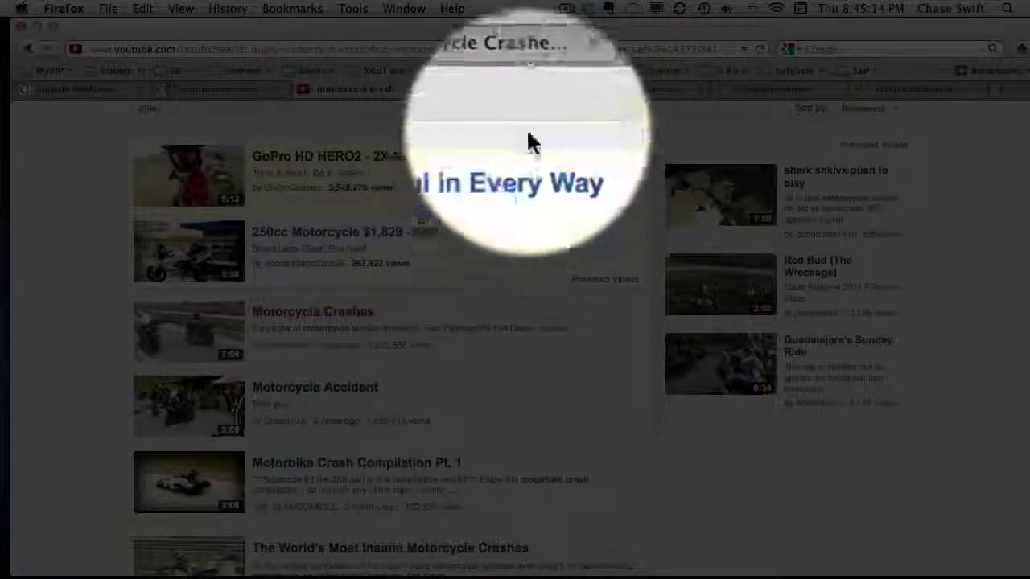
pyautogui.click(529, 87)
pyautogui.scroll(-3, 481, 298)
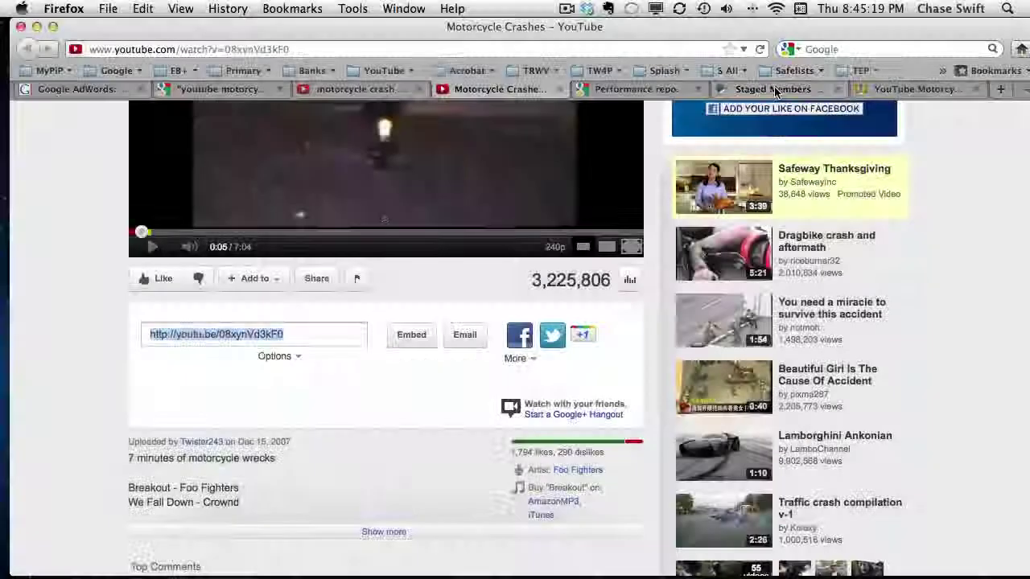
pyautogui.click(773, 89)
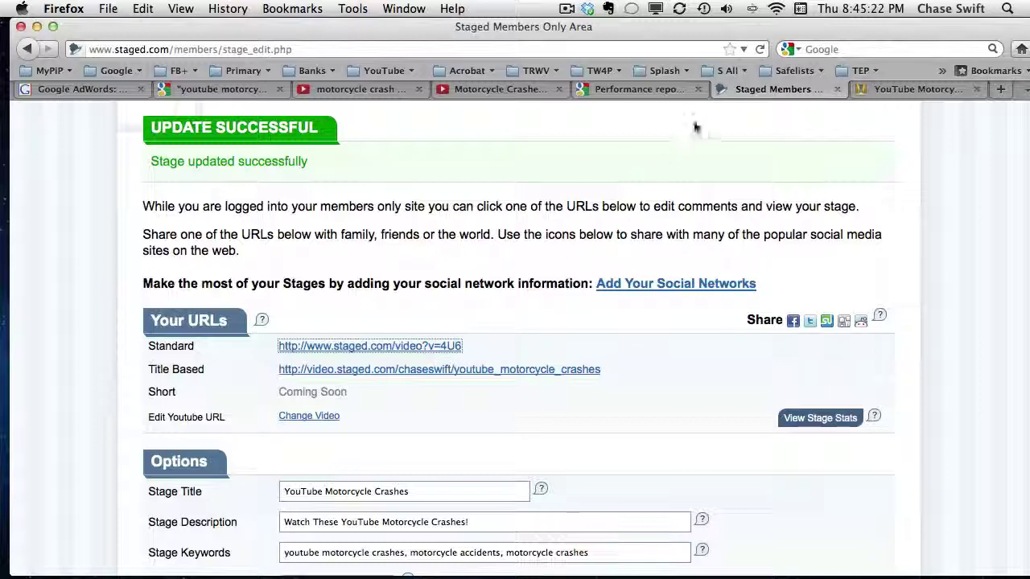
# Recheck the AdSense earnings report, then review the published page's video and banner ads
pyautogui.click(628, 88)
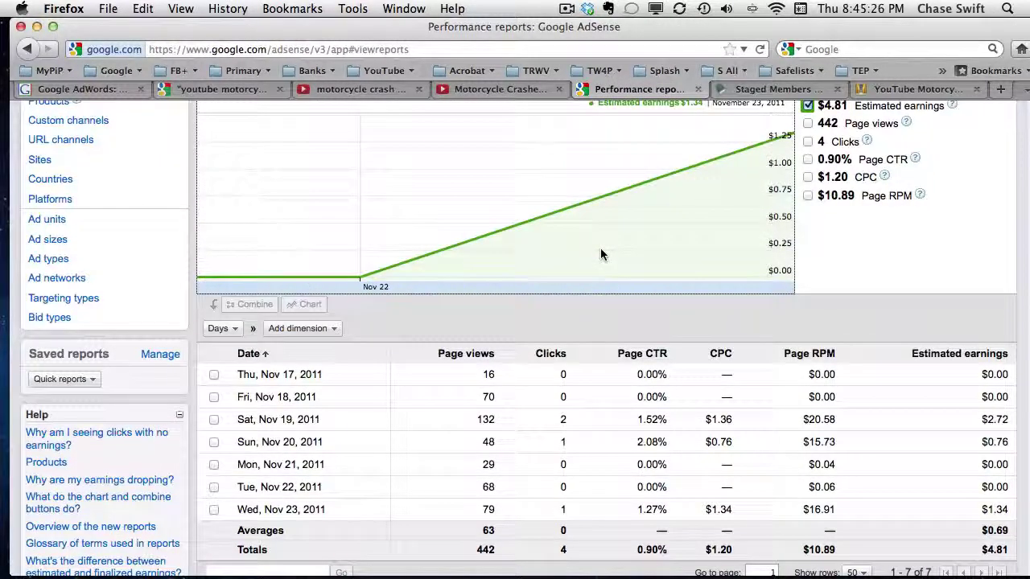
pyautogui.scroll(-3, 842, 272)
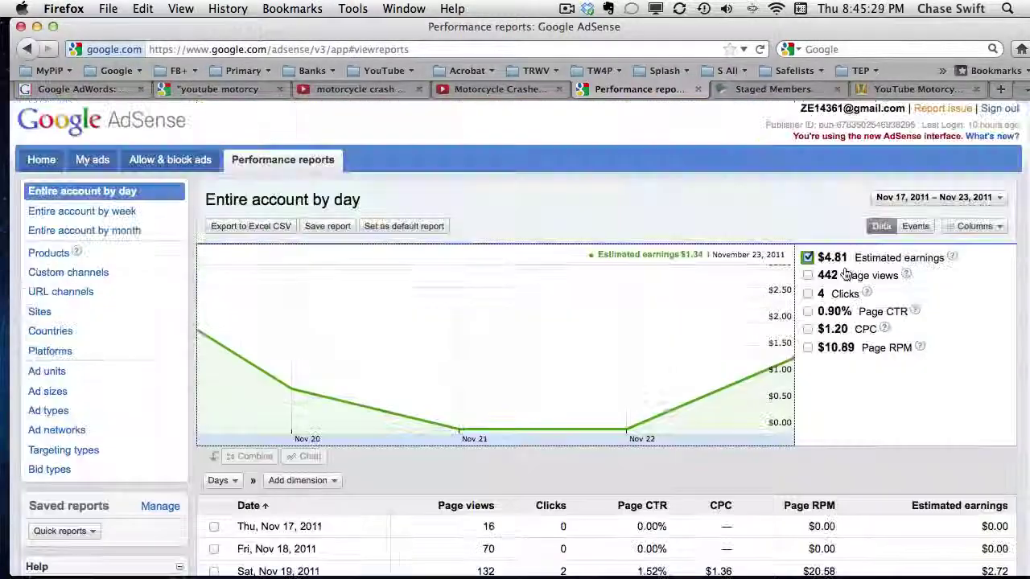
pyautogui.click(897, 90)
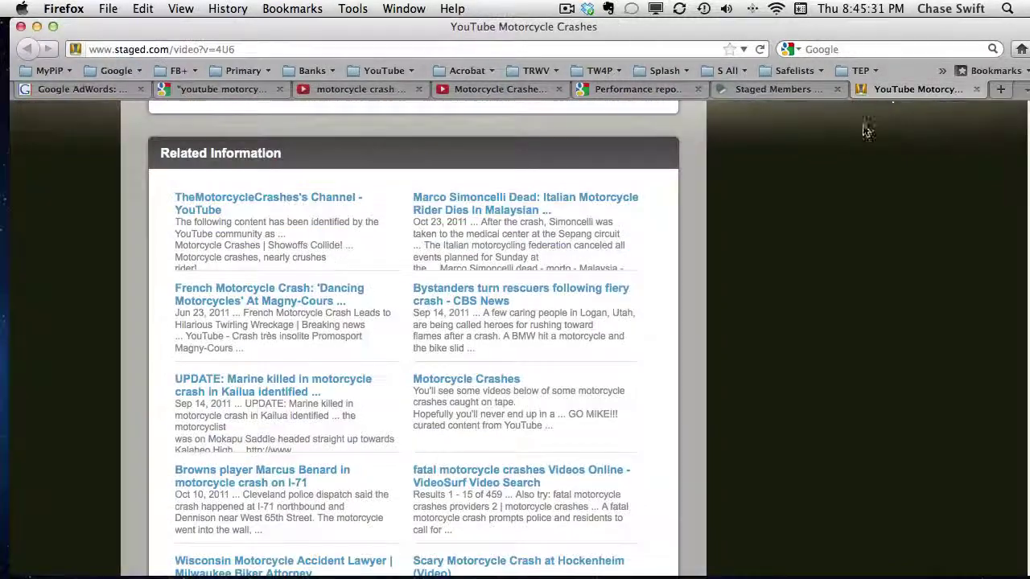
pyautogui.scroll(3, 842, 150)
pyautogui.scroll(5, 796, 184)
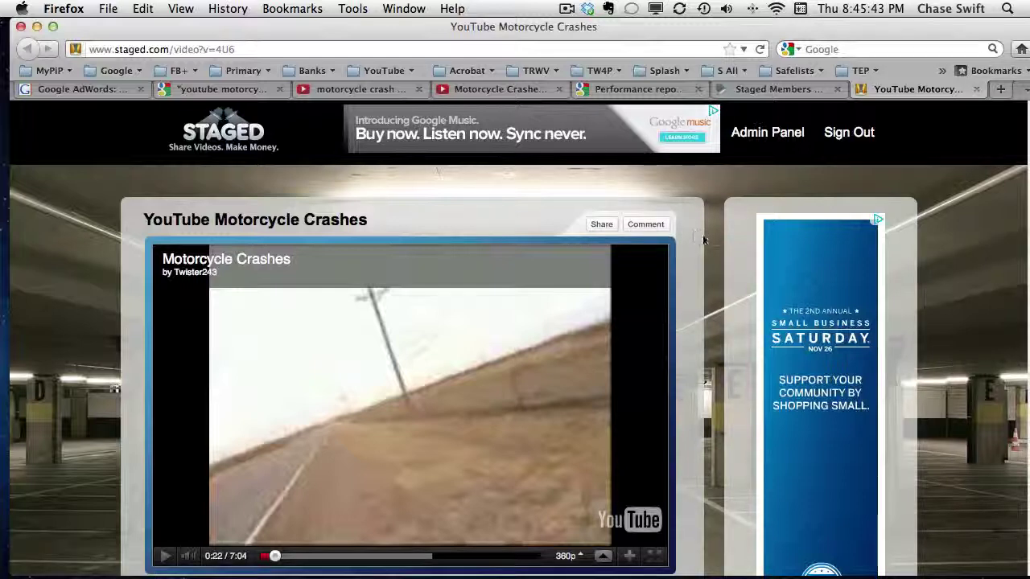
pyautogui.scroll(-2, 704, 240)
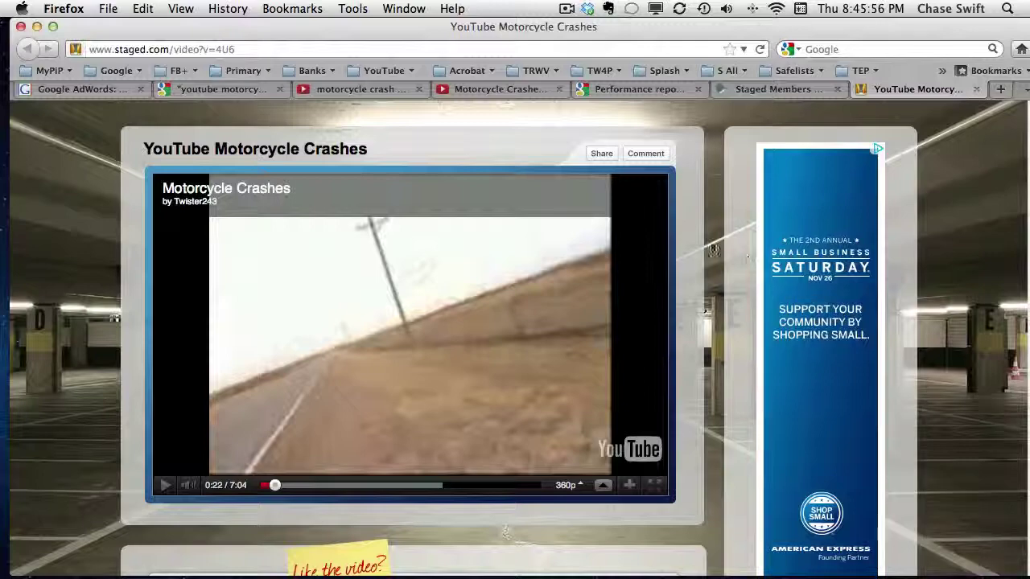
pyautogui.scroll(-3, 960, 252)
pyautogui.scroll(5, 961, 252)
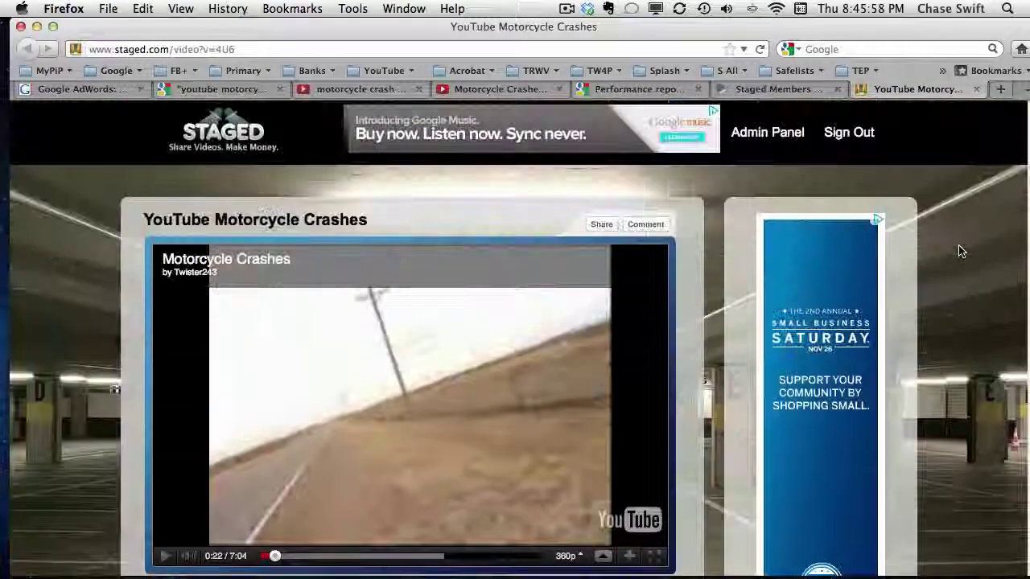